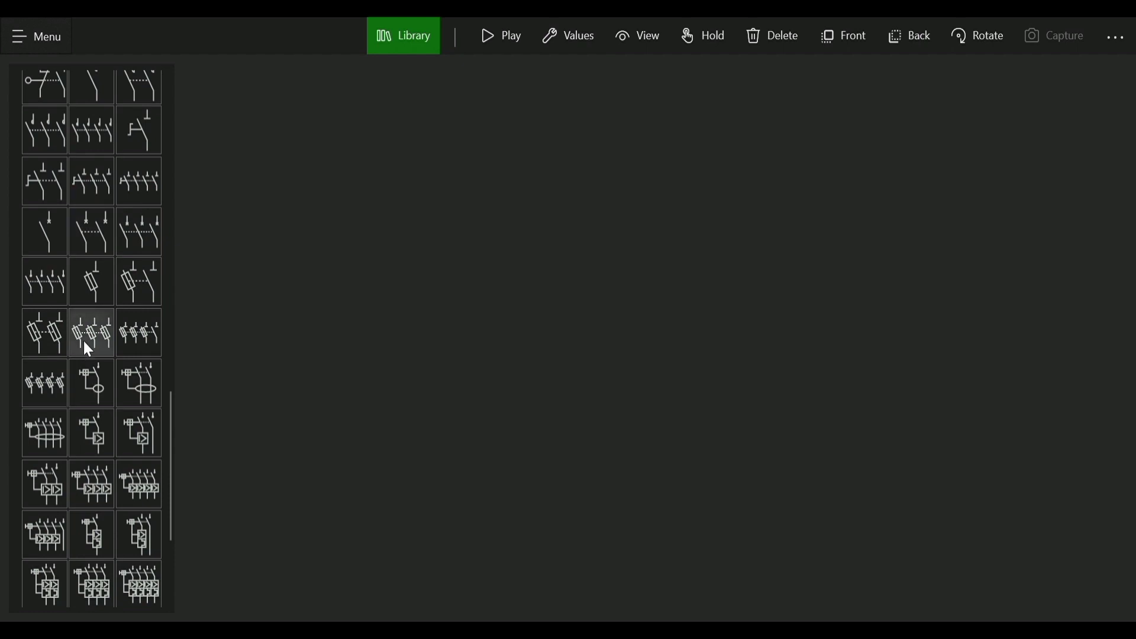
# Place a three-pole fused switch-disconnector in the upper middle of the empty canvas.
pyautogui.click(86, 333)
pyautogui.moveTo(615, 353); pyautogui.dragTo(420, 201)
pyautogui.click(605, 310)
pyautogui.scroll(-1, 604, 310)
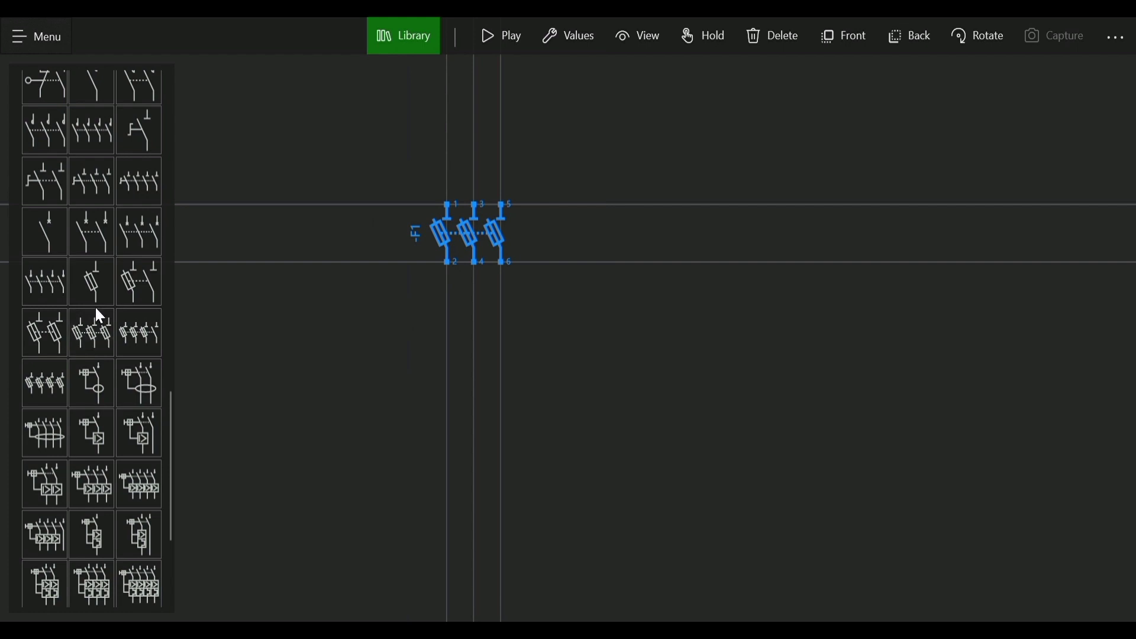
# Place two three-pole contactor contact blocks, one directly below the fused switch and the other beside it at the same height.
pyautogui.scroll(2, 95, 307)
pyautogui.scroll(6, 95, 305)
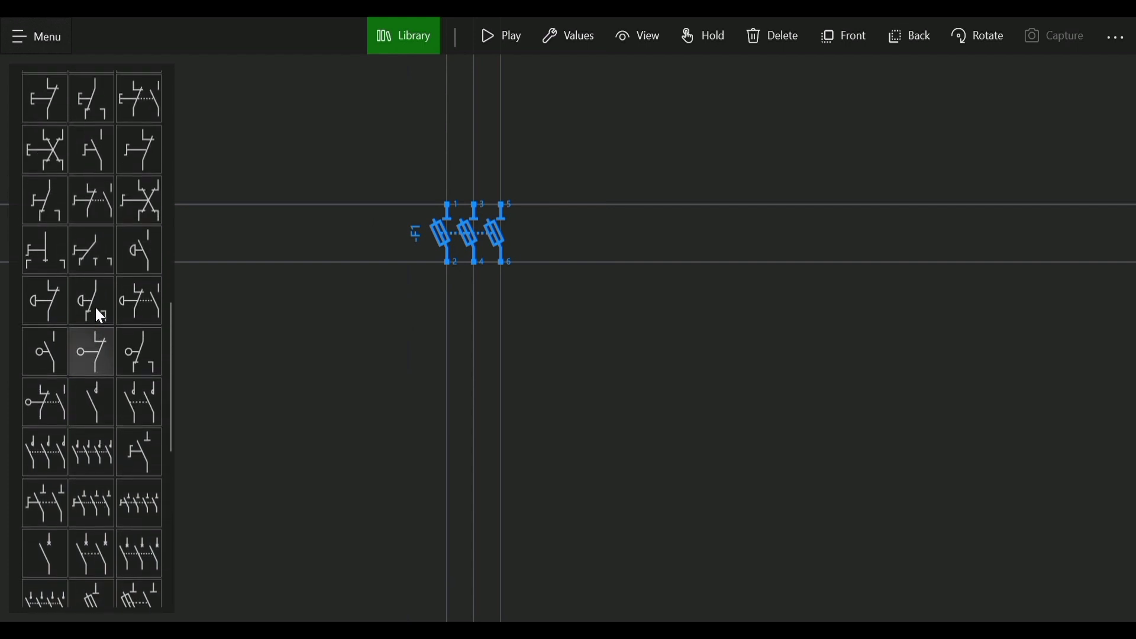
pyautogui.click(47, 453)
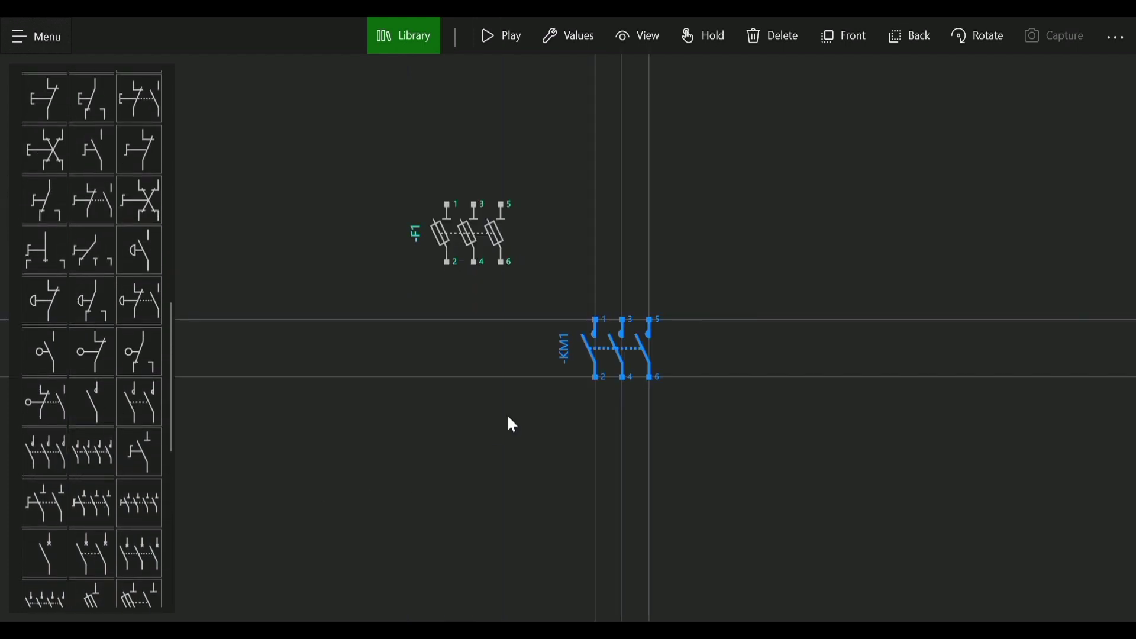
pyautogui.moveTo(613, 346); pyautogui.dragTo(464, 364)
pyautogui.click(46, 453)
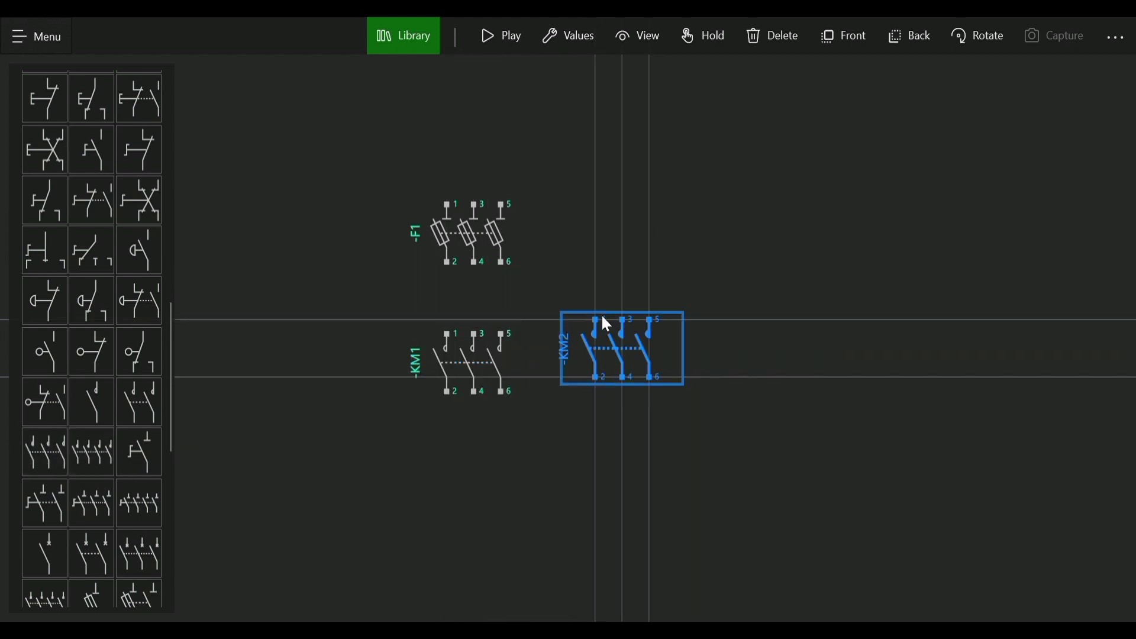
pyautogui.moveTo(647, 352); pyautogui.dragTo(630, 353)
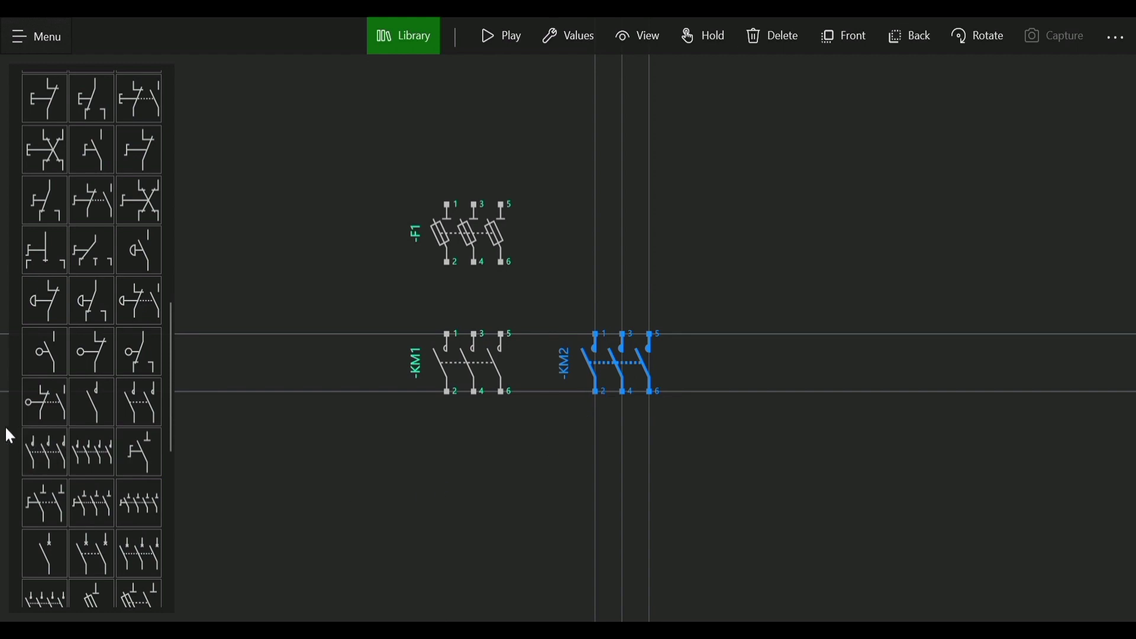
# Place a three-pole thermal overload relay below contactor KM1, aligned with its poles.
pyautogui.scroll(-3, 126, 364)
pyautogui.scroll(-10, 126, 364)
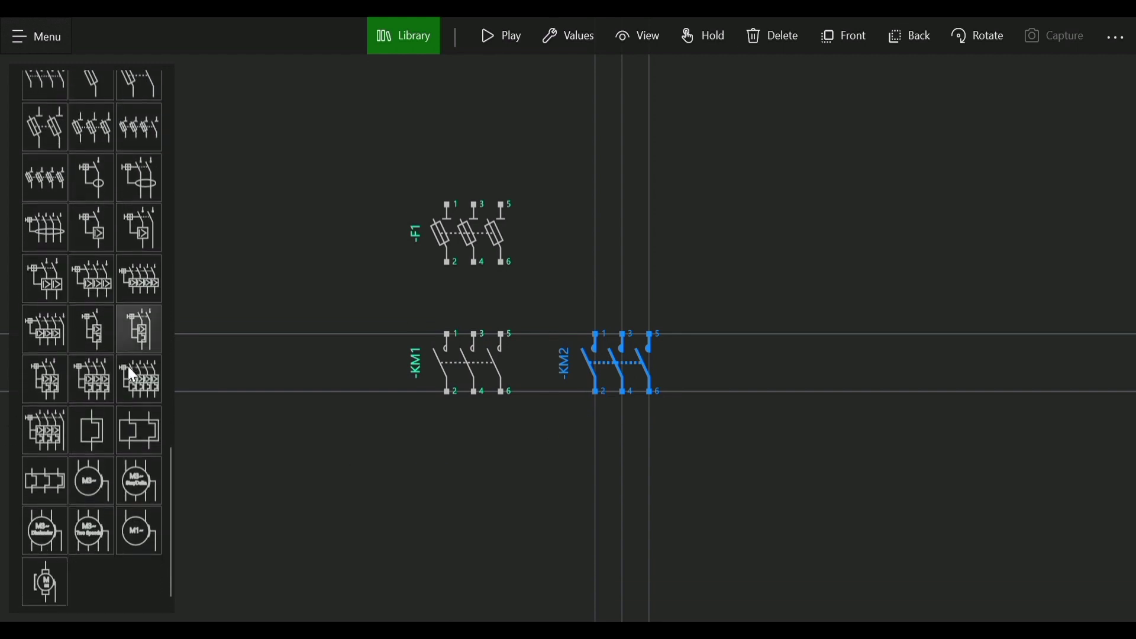
pyautogui.click(49, 482)
pyautogui.moveTo(621, 343); pyautogui.dragTo(456, 493)
pyautogui.click(814, 338)
pyautogui.click(452, 480)
# Place a three-phase M3~ motor below the thermal overload relay, aligned with its three poles.
pyautogui.scroll(-5, 740, 287)
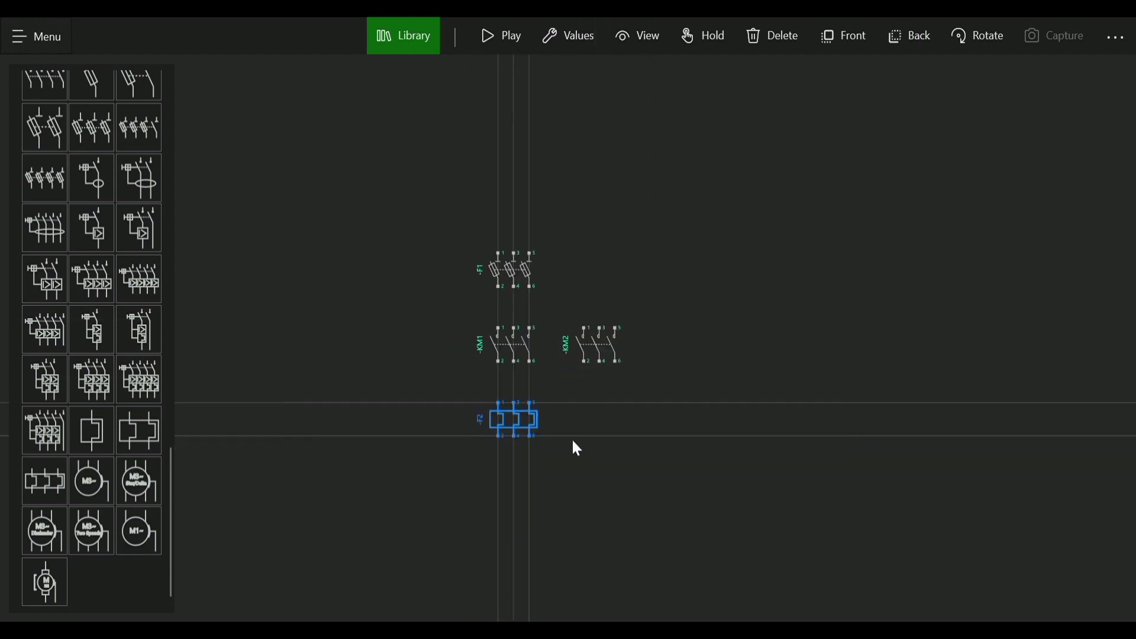
pyautogui.moveTo(571, 440); pyautogui.dragTo(541, 333)
pyautogui.scroll(3, 544, 339)
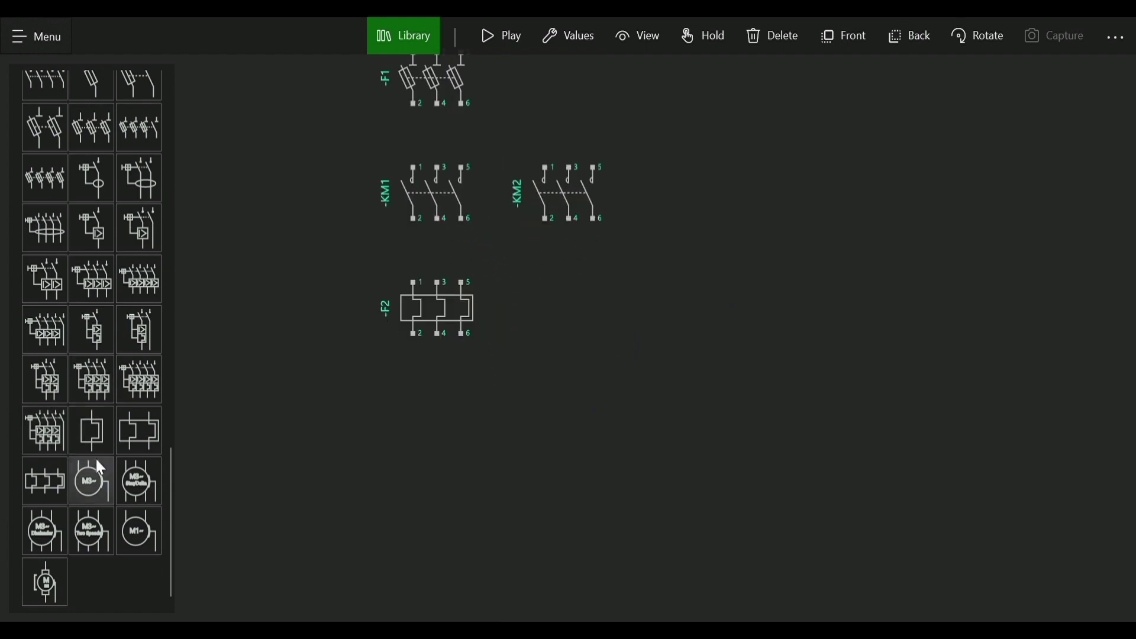
pyautogui.click(89, 482)
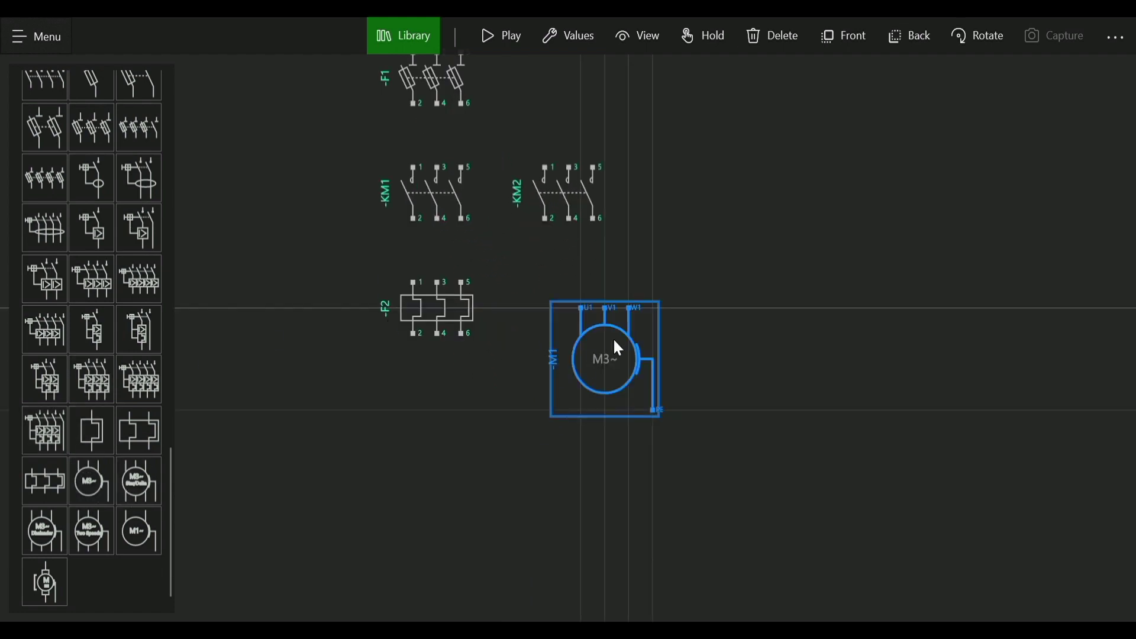
pyautogui.moveTo(613, 339); pyautogui.dragTo(436, 442)
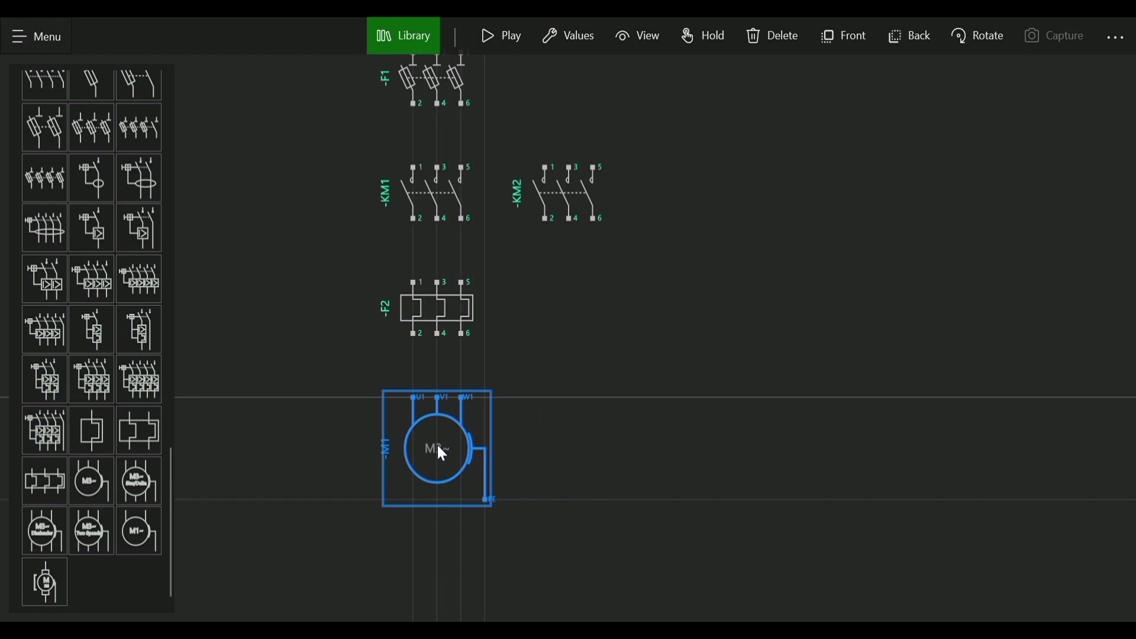
# Add the combined L1, L2, L3 supply symbol, rotate it to point downward, and move it above the fused switch.
pyautogui.scroll(10, 87, 426)
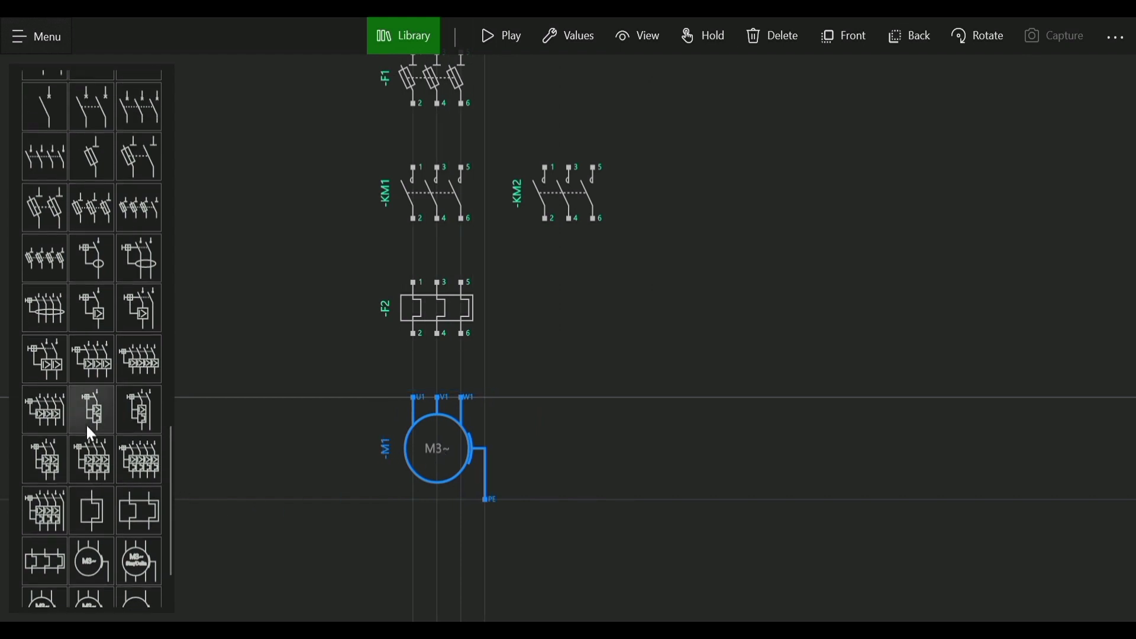
pyautogui.scroll(10, 86, 425)
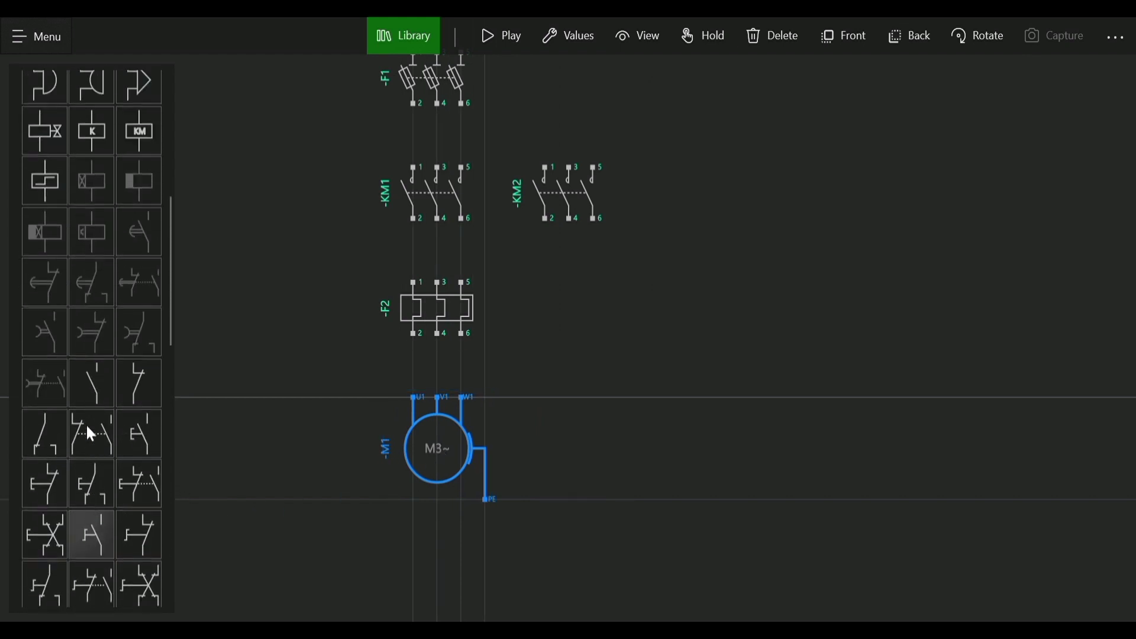
pyautogui.scroll(3, 104, 372)
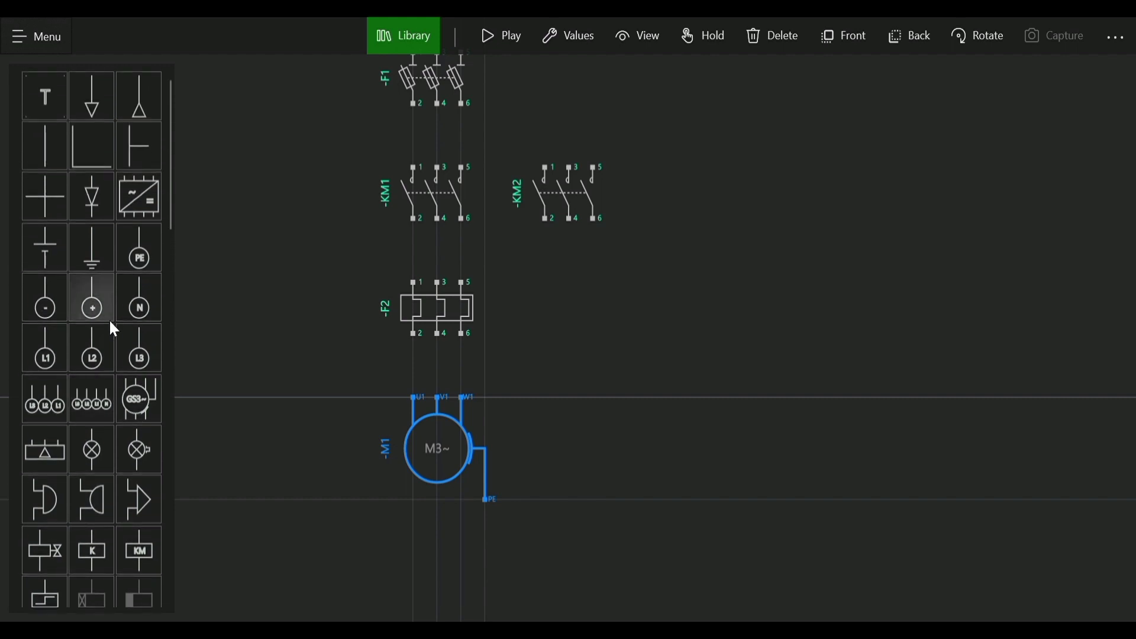
pyautogui.click(46, 409)
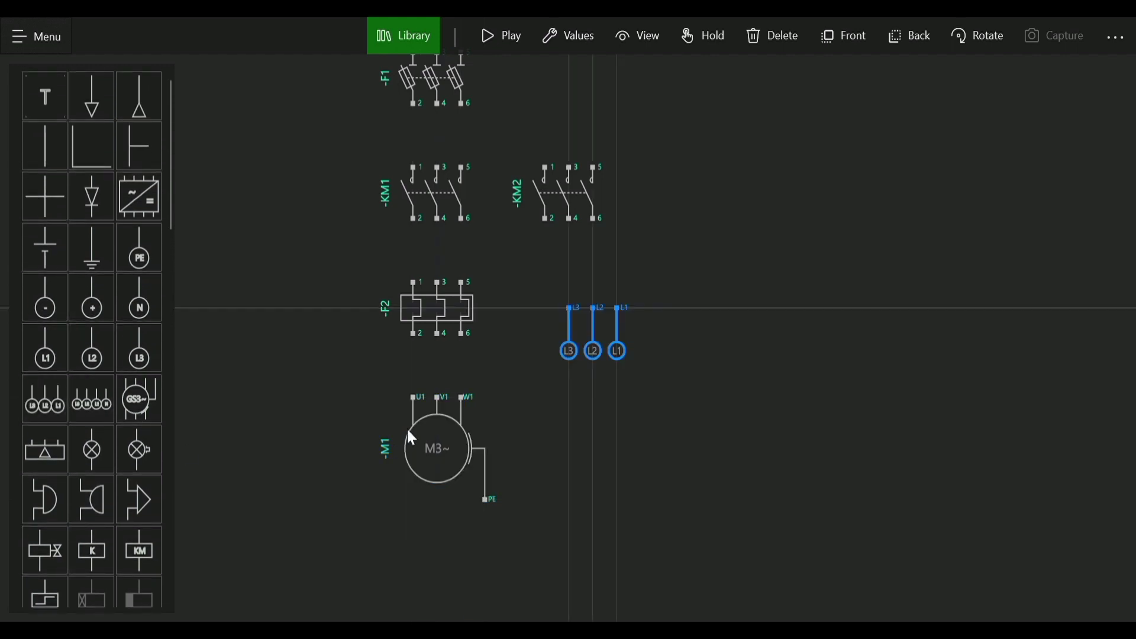
pyautogui.click(977, 36)
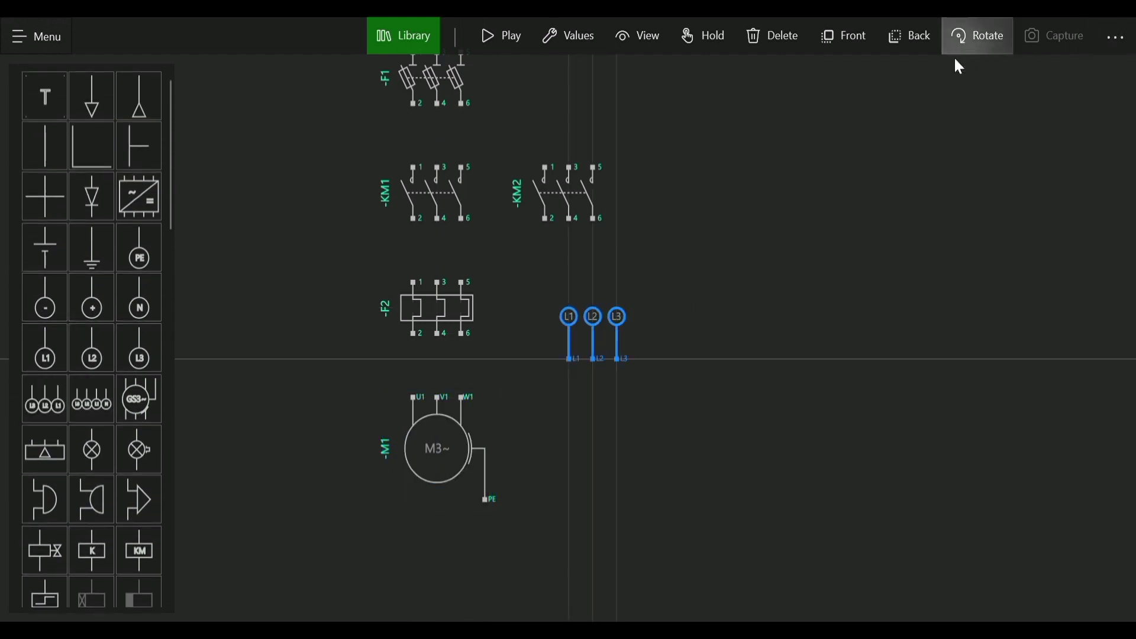
pyautogui.moveTo(613, 323); pyautogui.dragTo(602, 124)
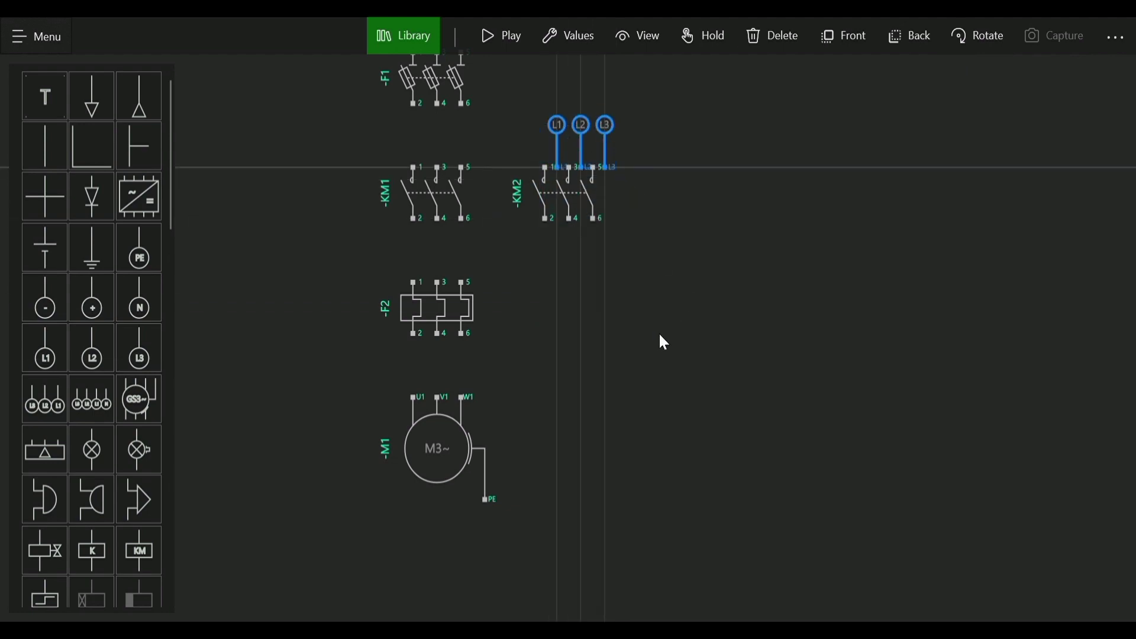
pyautogui.moveTo(660, 338); pyautogui.dragTo(678, 369)
pyautogui.moveTo(598, 165); pyautogui.dragTo(472, 19)
# Place an earth symbol directly below the motor's PE terminal.
pyautogui.moveTo(614, 436); pyautogui.dragTo(604, 425)
pyautogui.scroll(1, 590, 374)
pyautogui.scroll(-2, 590, 374)
pyautogui.scroll(-1, 590, 374)
pyautogui.scroll(2, 588, 365)
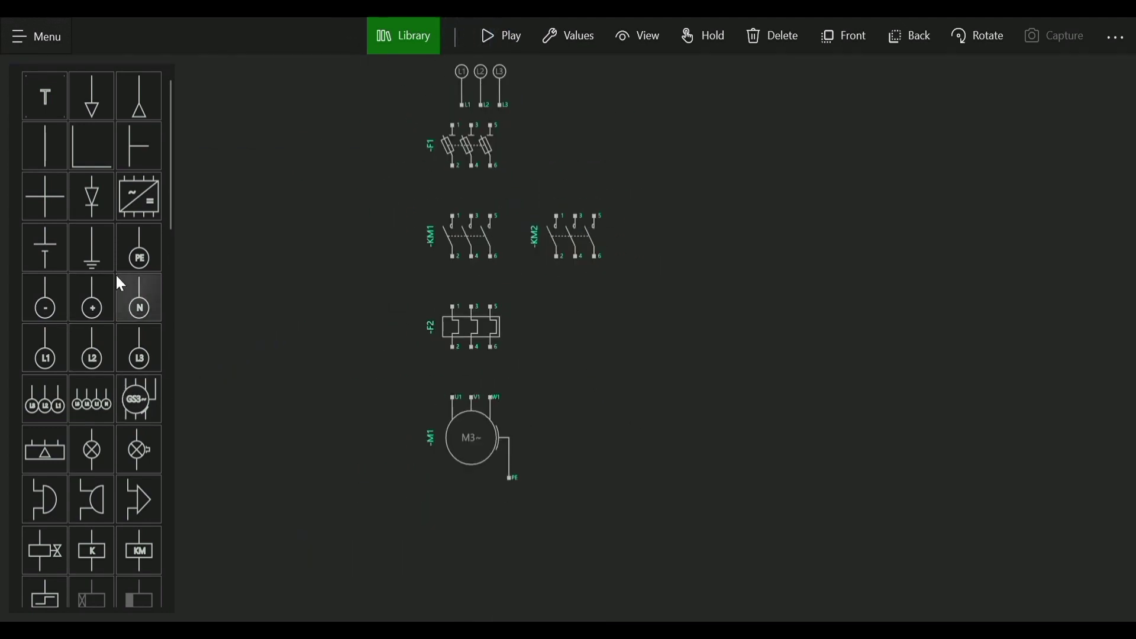
pyautogui.click(95, 254)
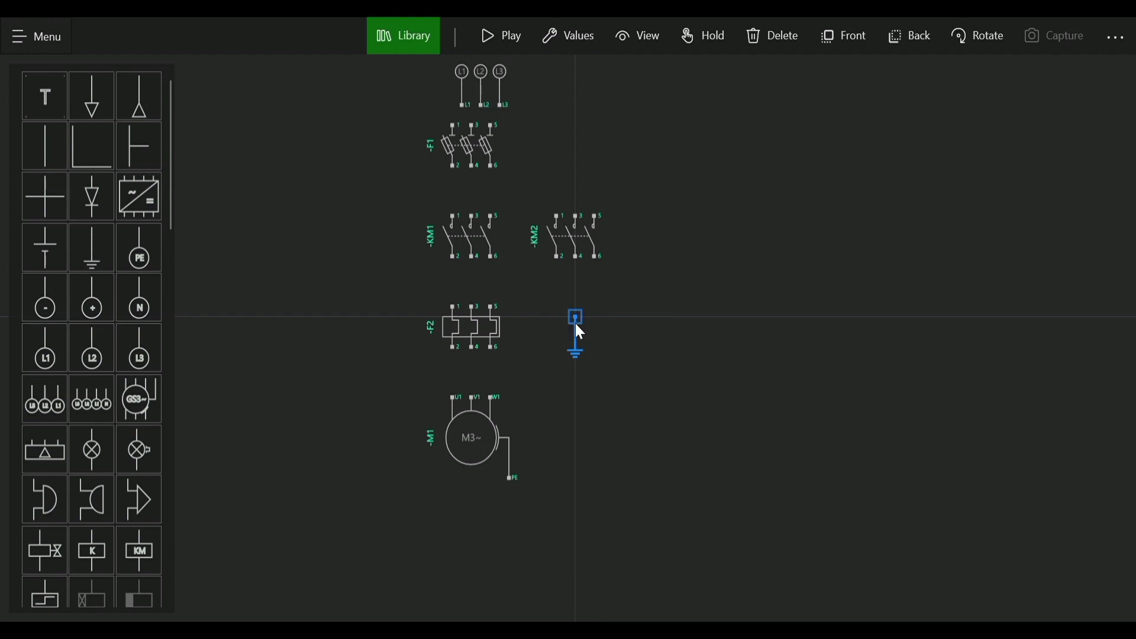
pyautogui.moveTo(571, 334); pyautogui.dragTo(506, 531)
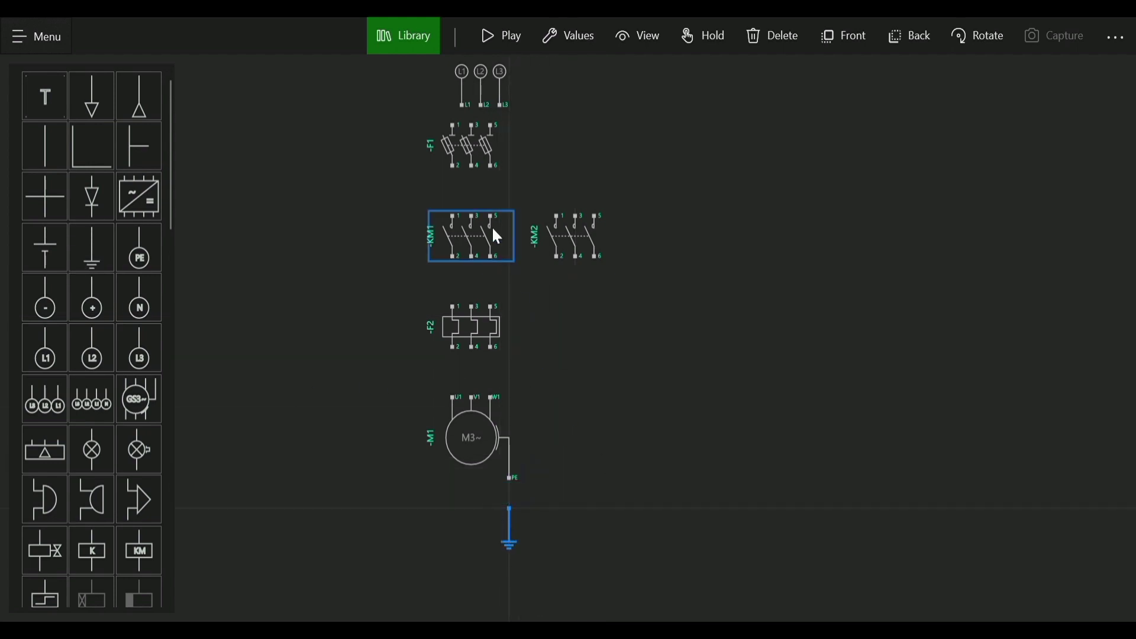
# Align the three-phase supply with the fused switch and wire L1, L2 and L3 to the switch's terminals 1, 3 and 5.
pyautogui.moveTo(489, 96); pyautogui.dragTo(478, 90)
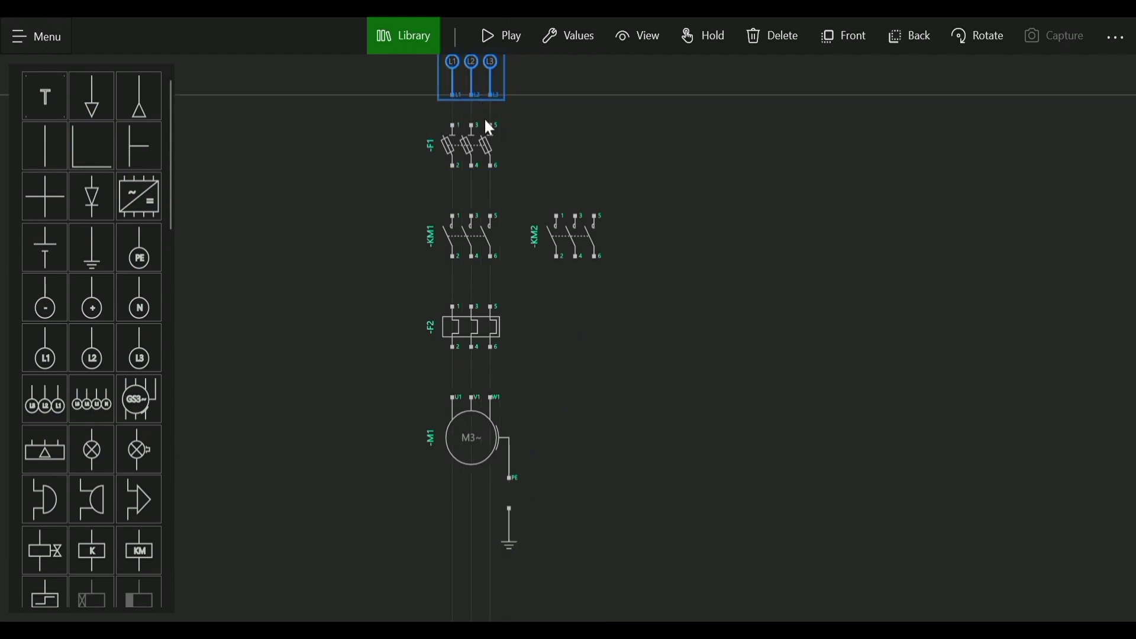
pyautogui.click(648, 379)
pyautogui.moveTo(737, 268); pyautogui.dragTo(741, 302)
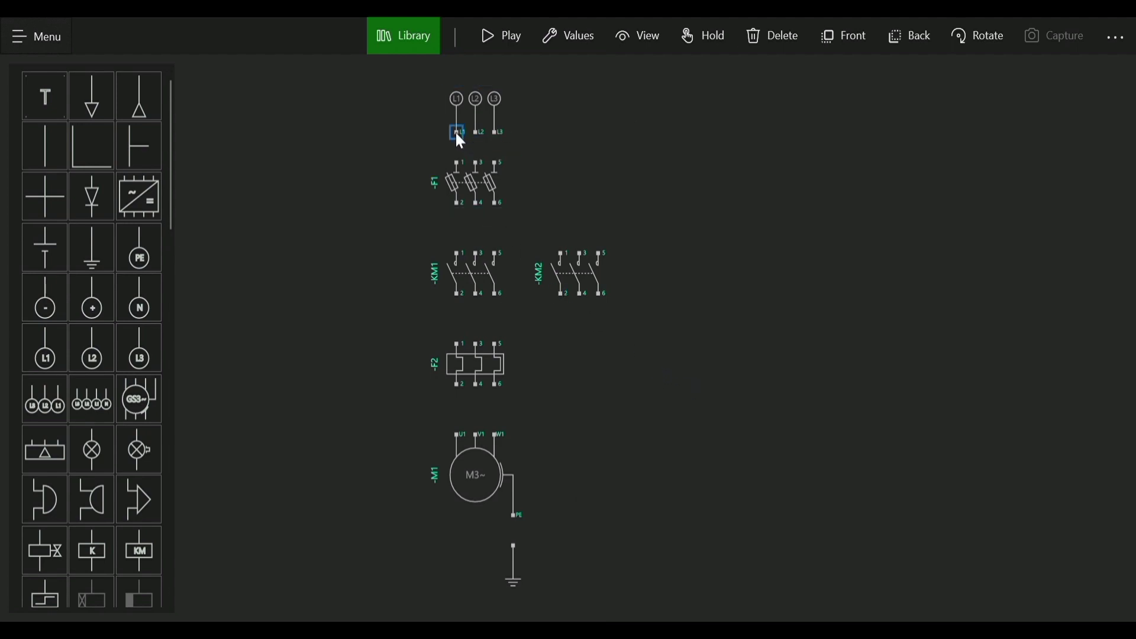
pyautogui.click(451, 163)
pyautogui.click(496, 161)
# Wire the fused switch's terminals 2, 4 and 6 straight down to contactor KM1's terminals 1, 3 and 5.
pyautogui.click(457, 203)
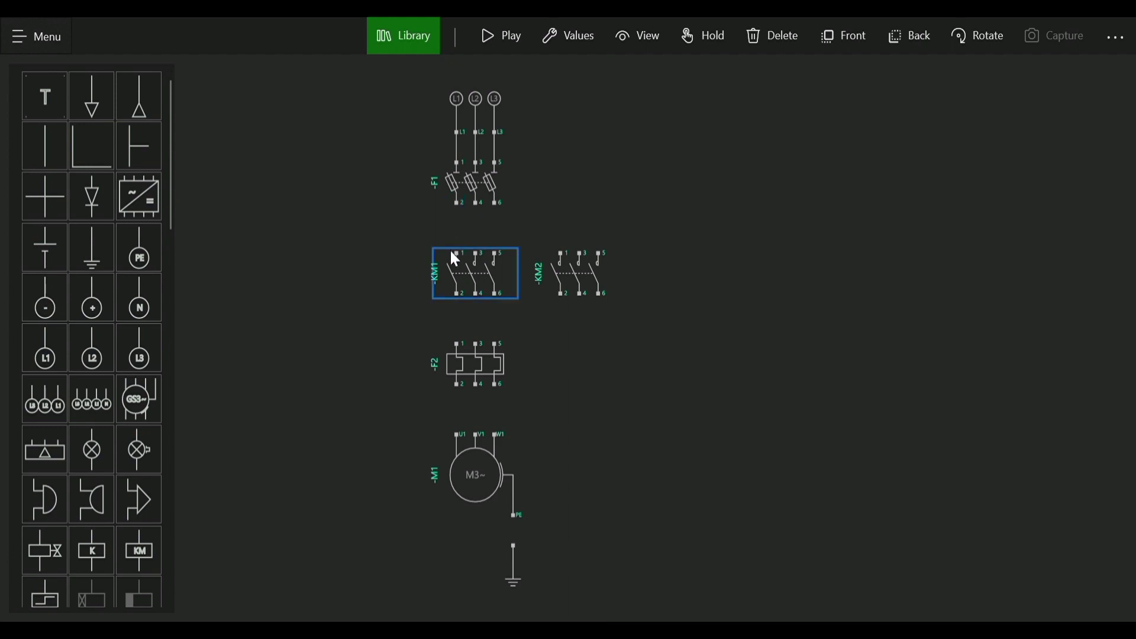
pyautogui.click(455, 251)
pyautogui.click(457, 201)
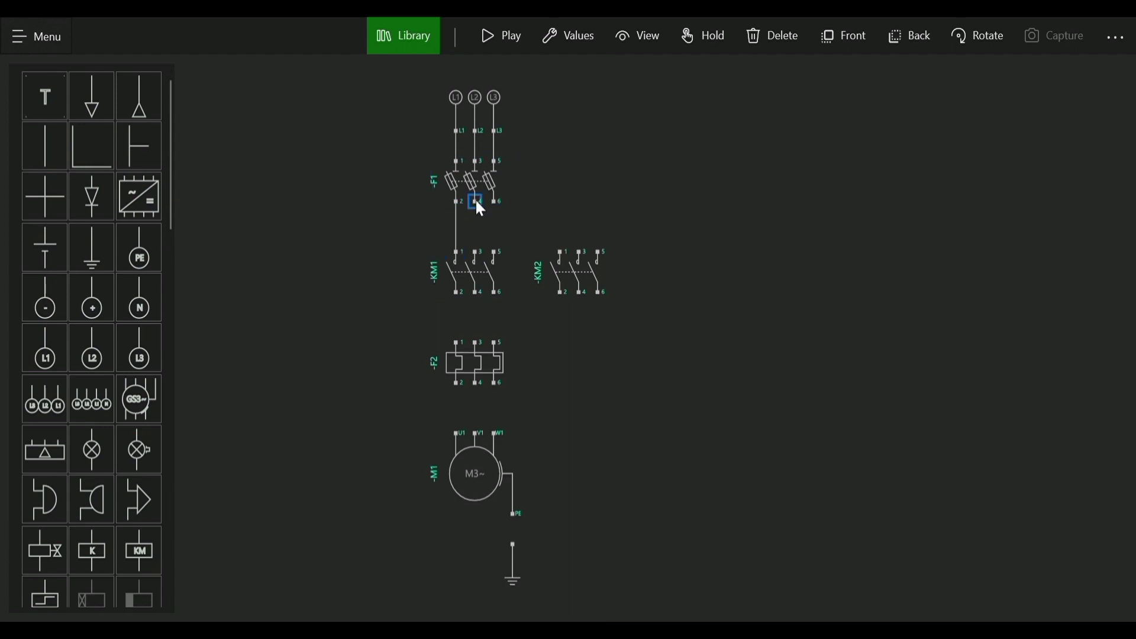
pyautogui.click(473, 251)
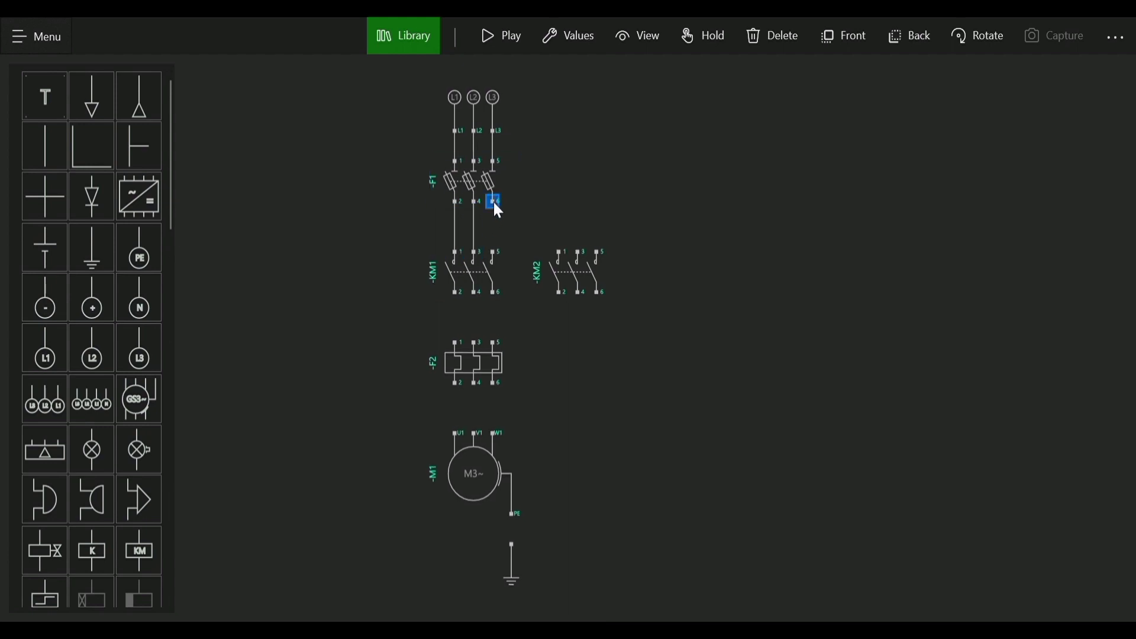
pyautogui.click(492, 251)
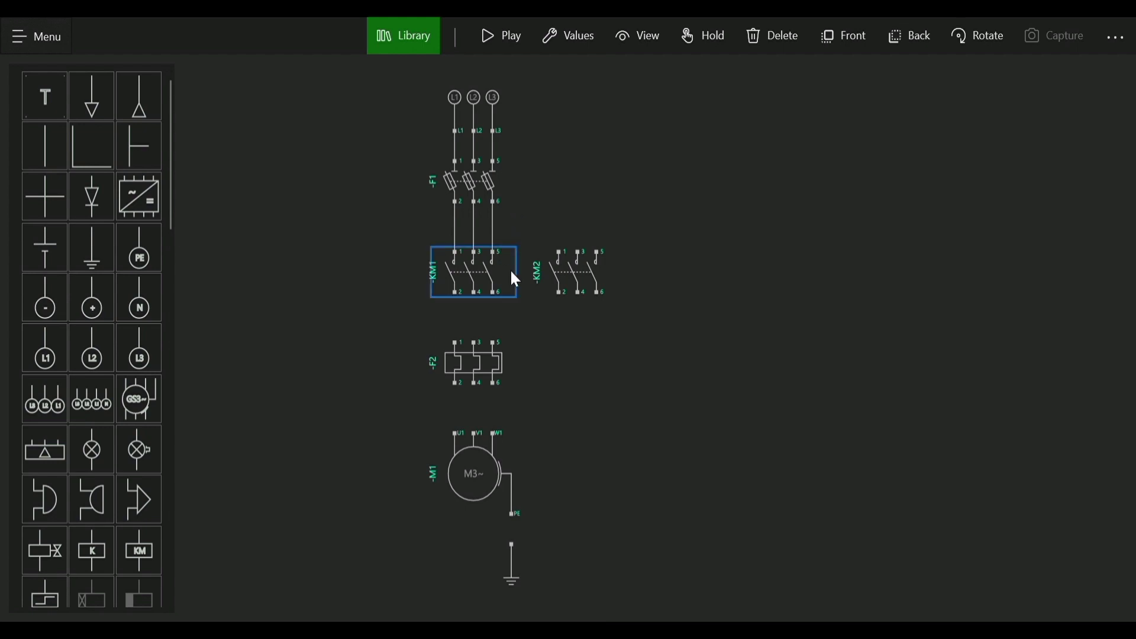
# Connect contactor KM2's terminals 1, 3 and 5 to KM1's terminals 1, 3 and 5, spacing the overlapping horizontal wires at separate heights.
pyautogui.click(561, 252)
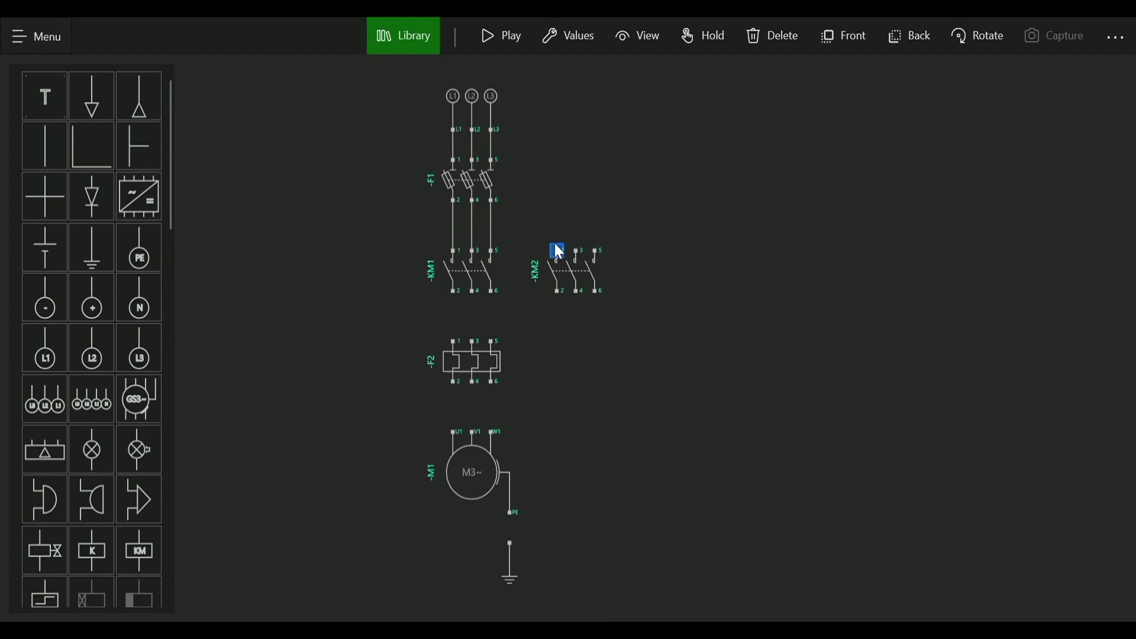
pyautogui.click(453, 251)
pyautogui.click(577, 250)
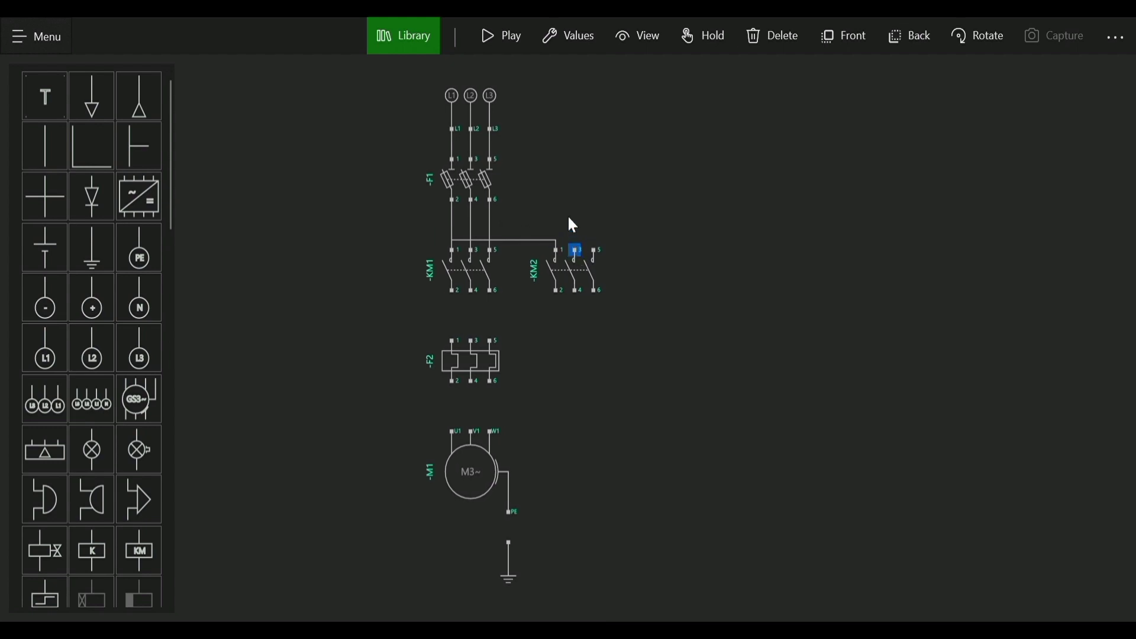
pyautogui.click(471, 248)
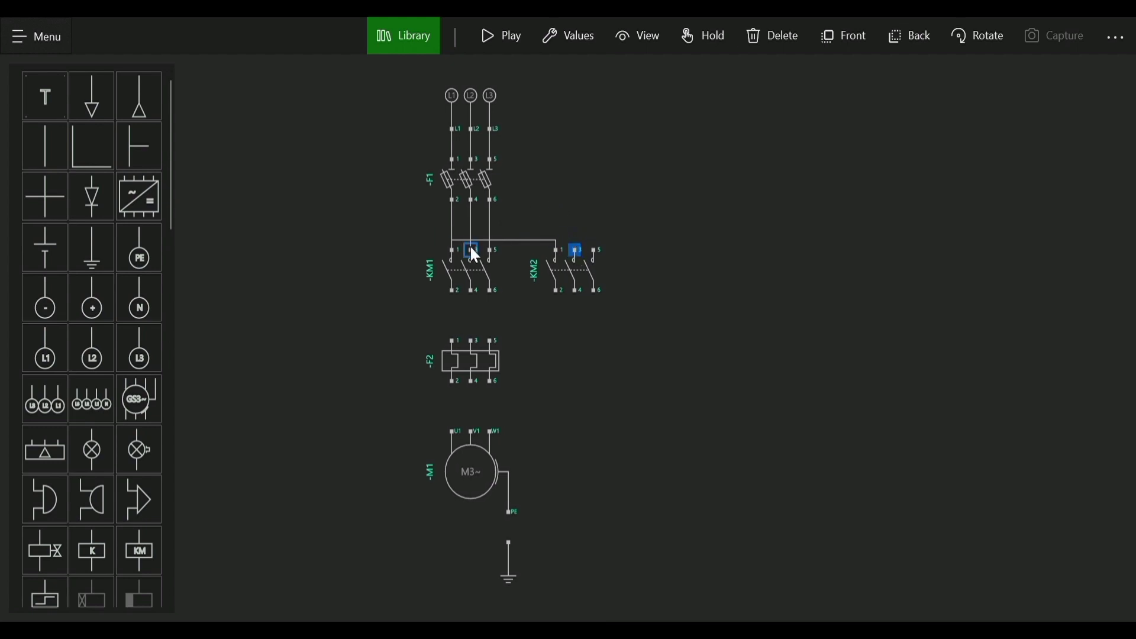
pyautogui.click(596, 250)
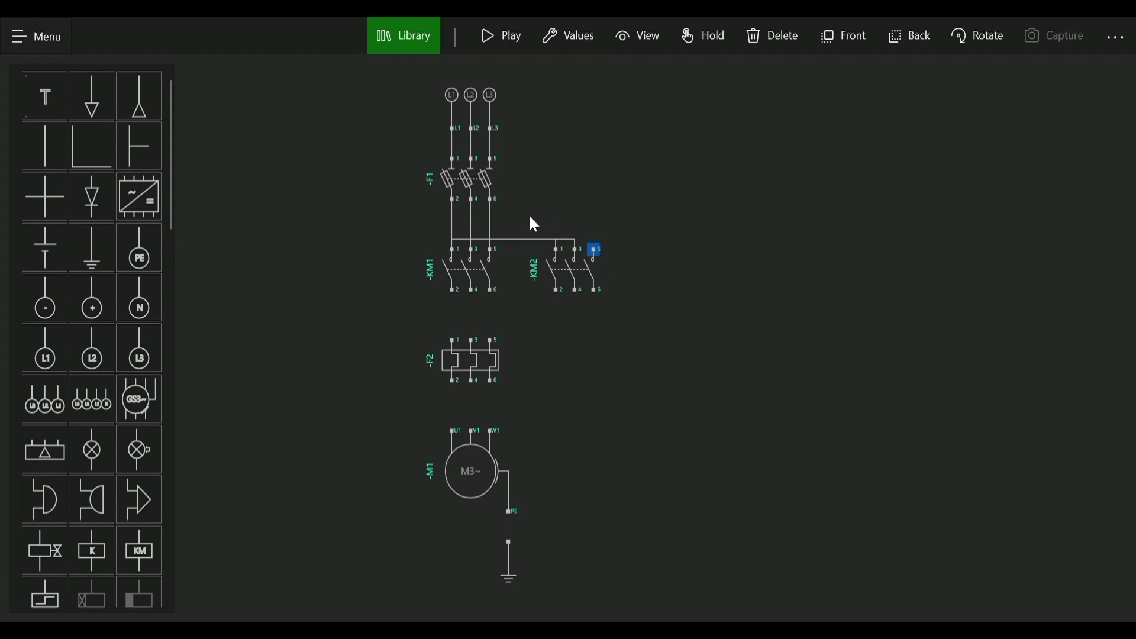
pyautogui.click(490, 247)
pyautogui.moveTo(456, 240); pyautogui.dragTo(492, 219)
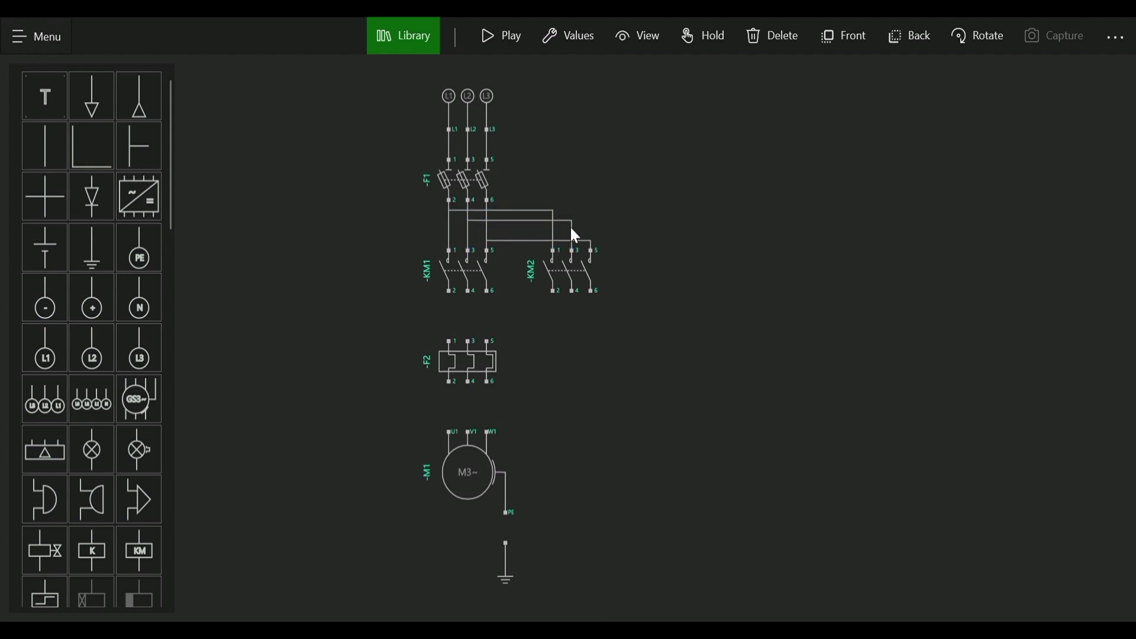
# Wire contactor KM1's terminals 2, 4 and 6 to the thermal overload relay's terminals 1, 3 and 5.
pyautogui.scroll(-2, 513, 341)
pyautogui.click(518, 307)
pyautogui.click(496, 268)
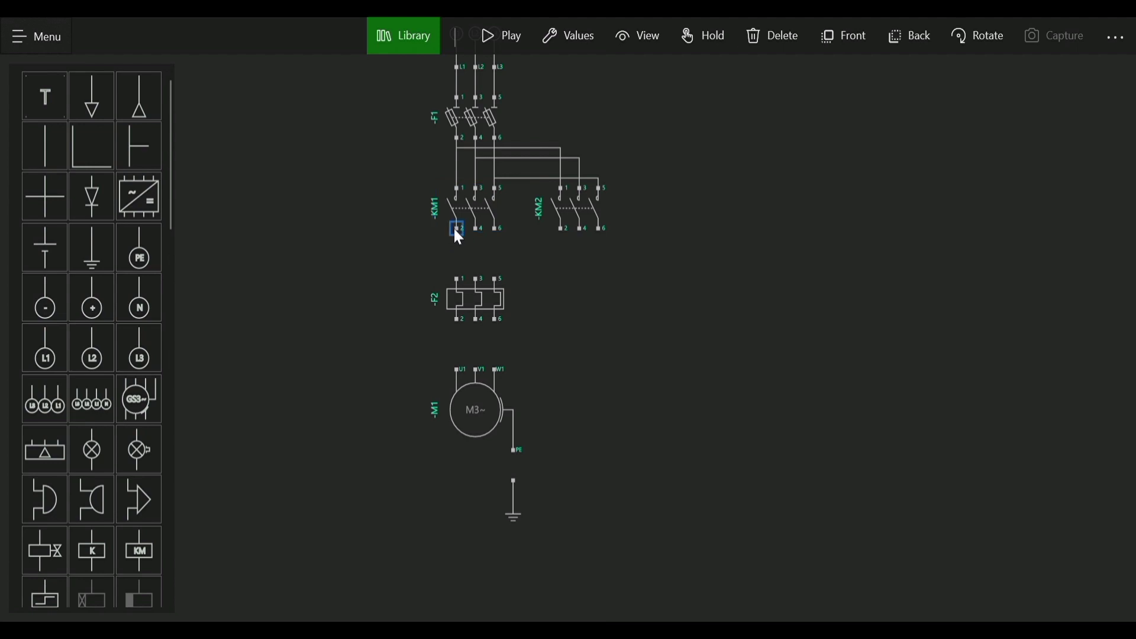
pyautogui.click(457, 278)
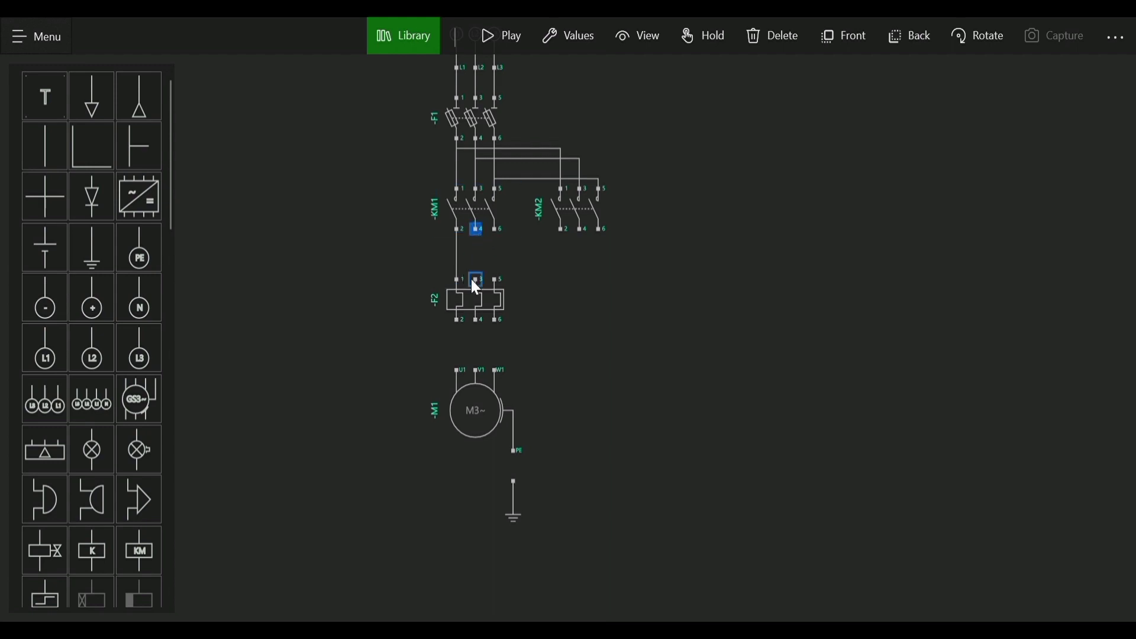
pyautogui.click(497, 230)
pyautogui.click(496, 280)
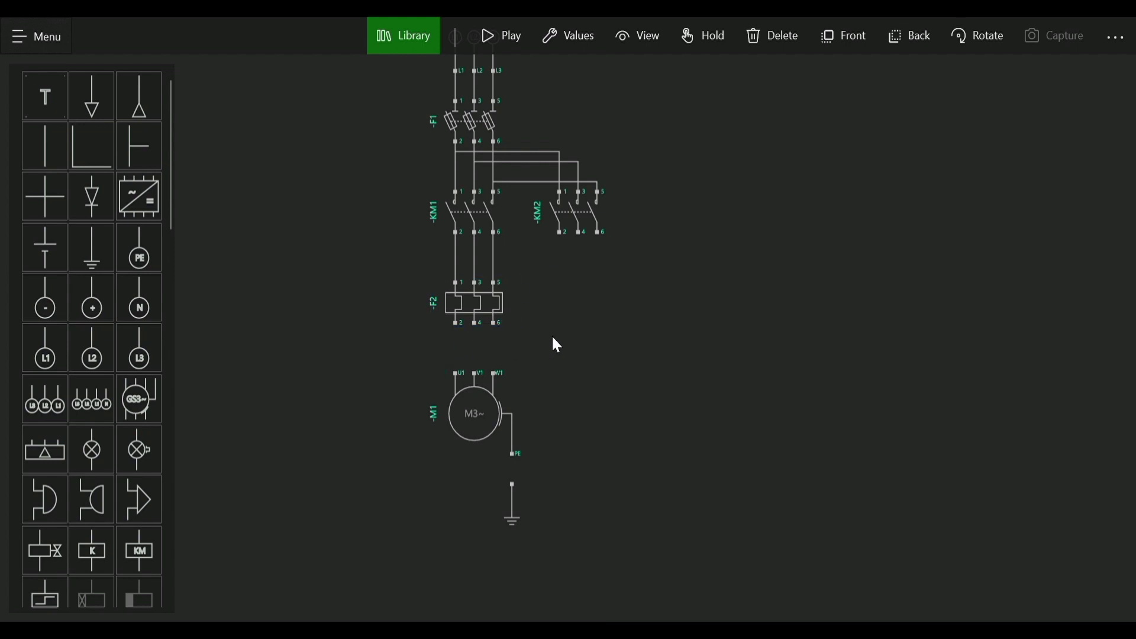
# Wire the thermal overload relay's terminals 2, 4 and 6 to the motor's terminals U1, V1 and W1.
pyautogui.moveTo(553, 337); pyautogui.dragTo(554, 271)
pyautogui.scroll(1, 525, 300)
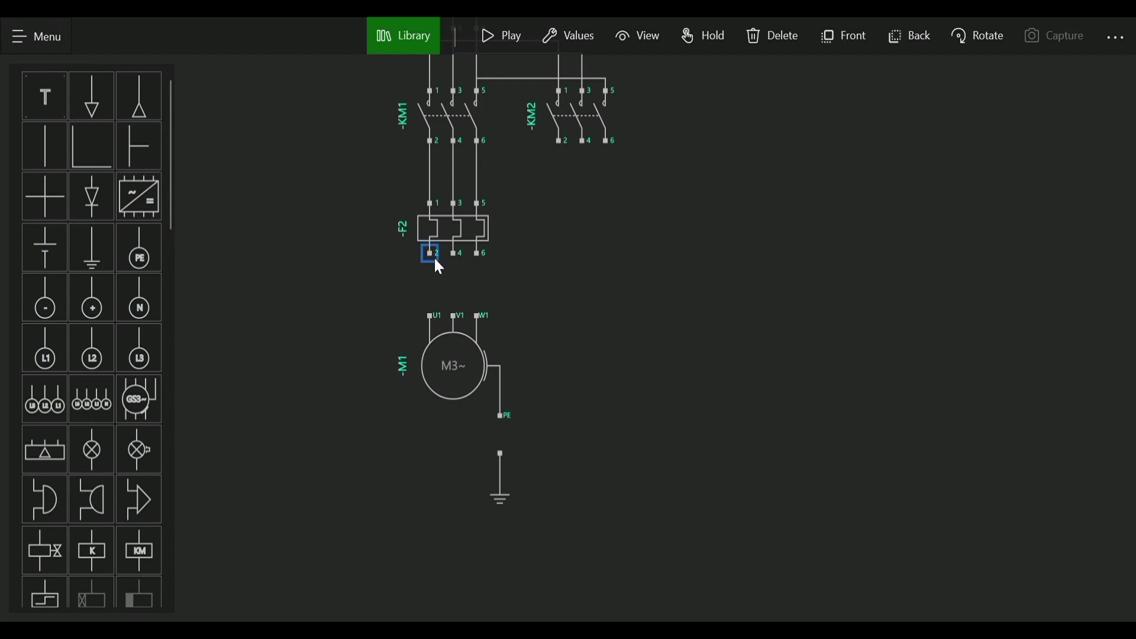
pyautogui.click(429, 315)
pyautogui.click(451, 315)
pyautogui.click(477, 315)
pyautogui.scroll(3, 559, 255)
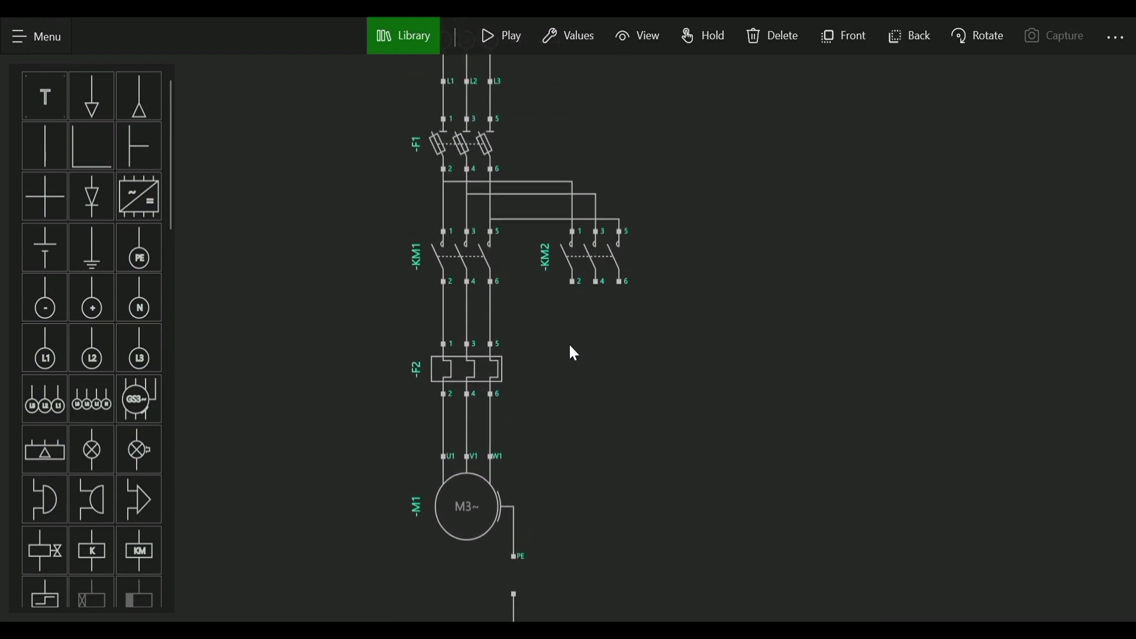
# Wire contactor KM2's terminals 2, 4 and 6 to KM1's terminals 2, 6 and 4, crossing the last two phases.
pyautogui.click(576, 282)
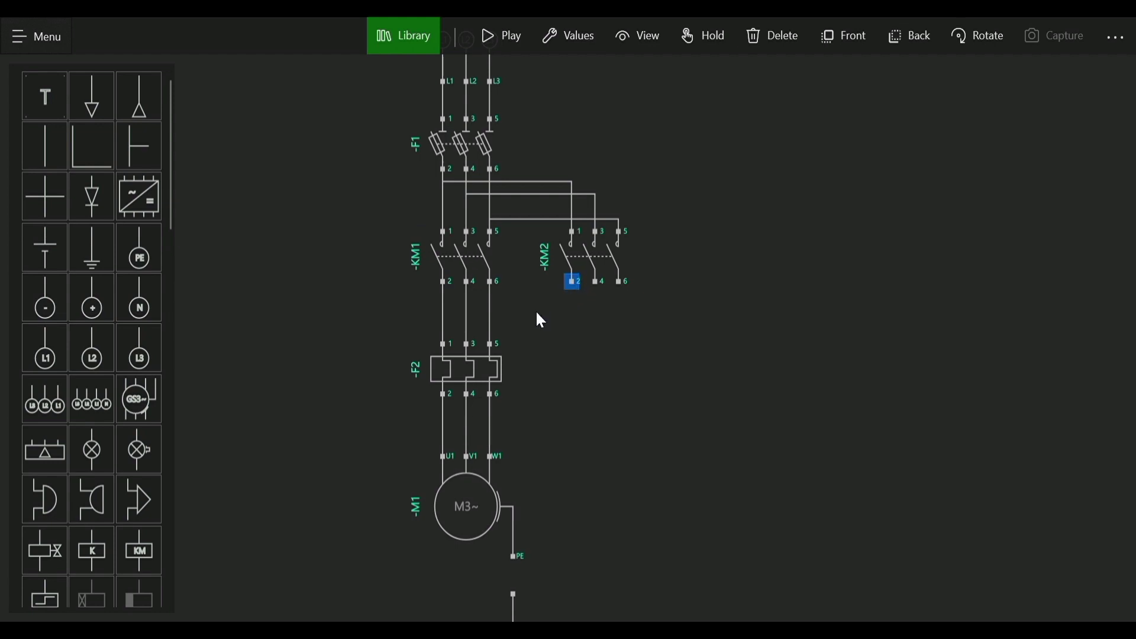
pyautogui.click(445, 282)
pyautogui.click(493, 282)
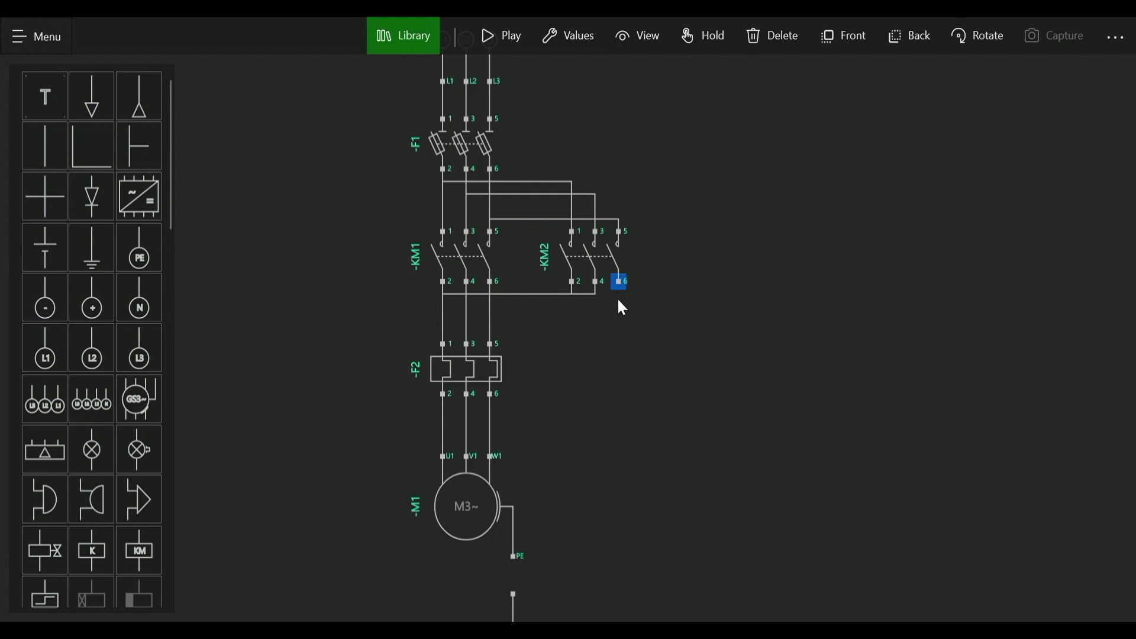
pyautogui.click(468, 281)
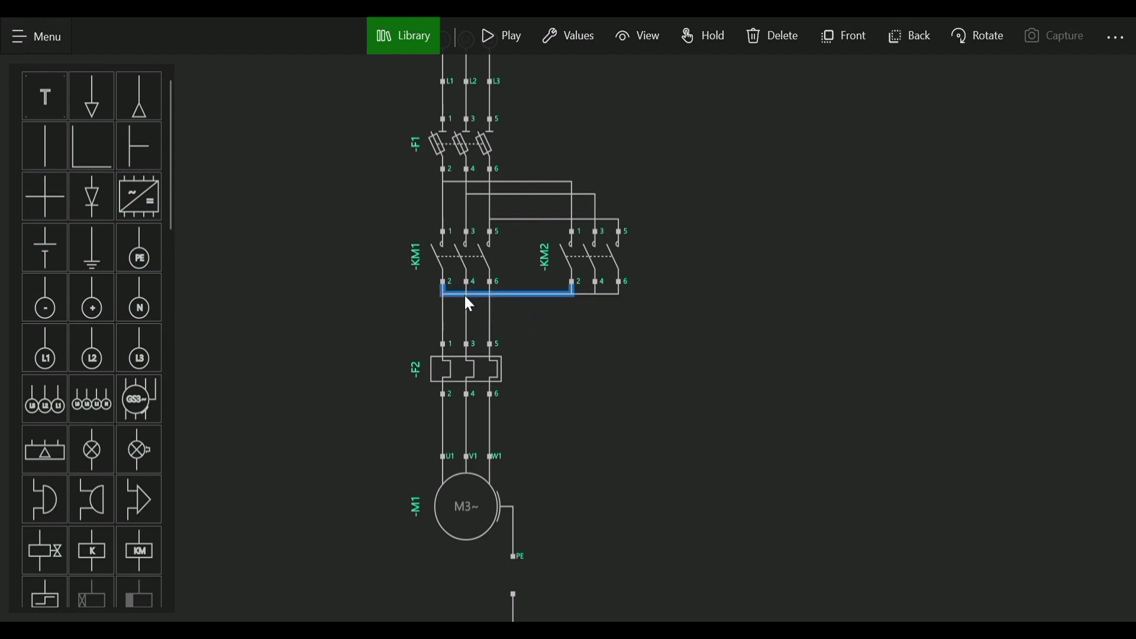
# Space the overlapping horizontal wires between the KM1 and KM2 output terminals at separate heights.
pyautogui.click(468, 295)
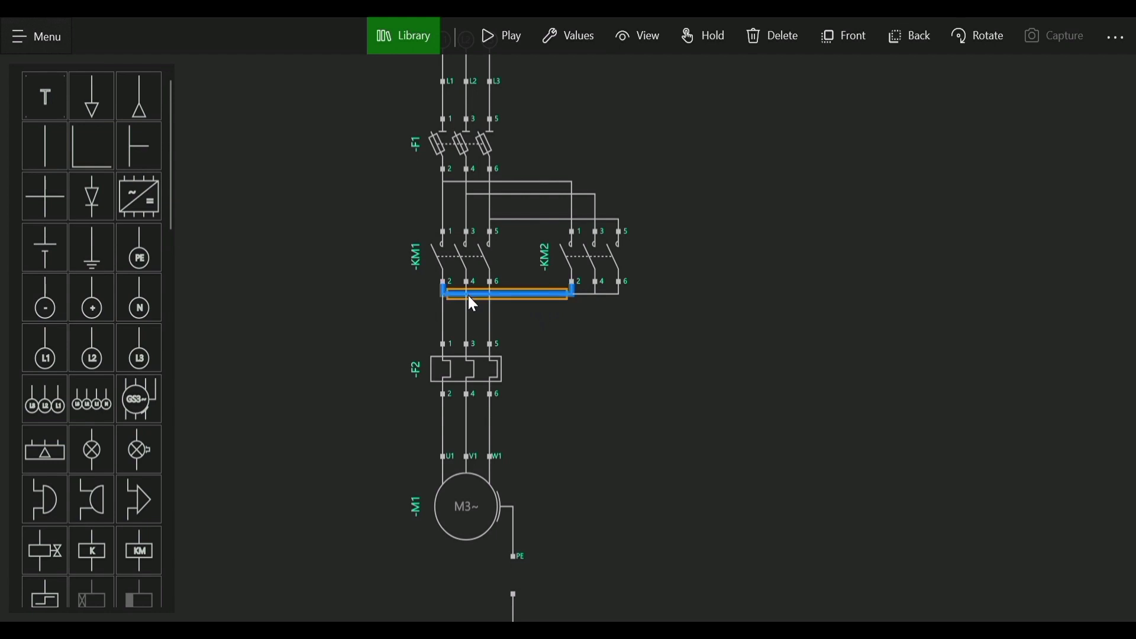
pyautogui.moveTo(586, 294); pyautogui.dragTo(543, 323)
pyautogui.click(671, 284)
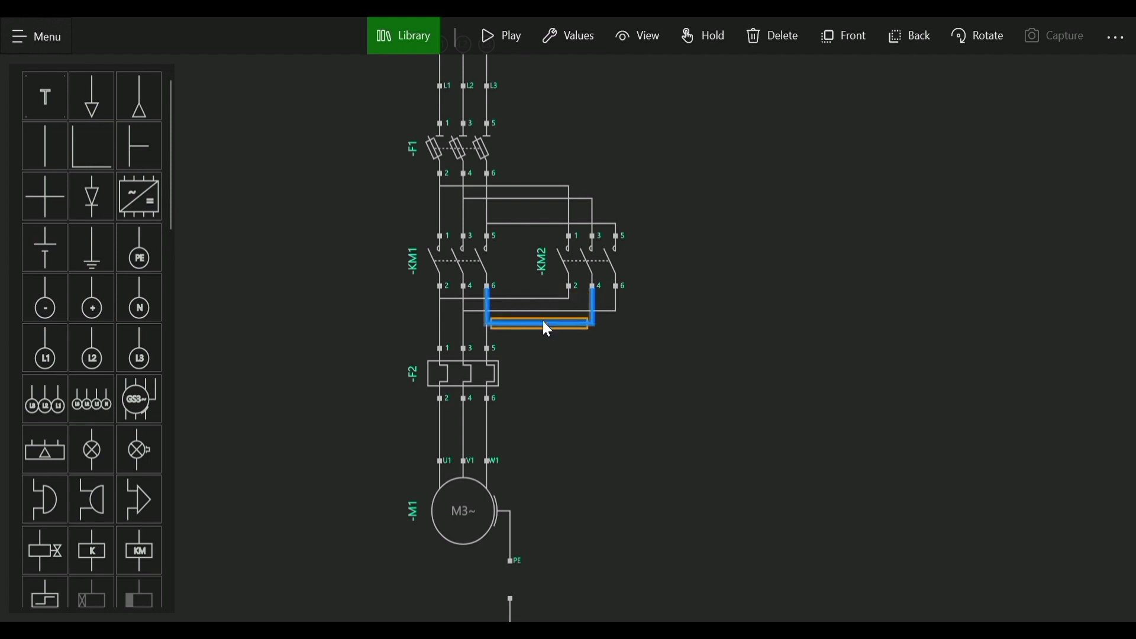
pyautogui.click(622, 331)
# Connect the motor's PE terminal to the earth symbol below it.
pyautogui.moveTo(565, 374); pyautogui.dragTo(528, 318)
pyautogui.moveTo(544, 415); pyautogui.dragTo(545, 368)
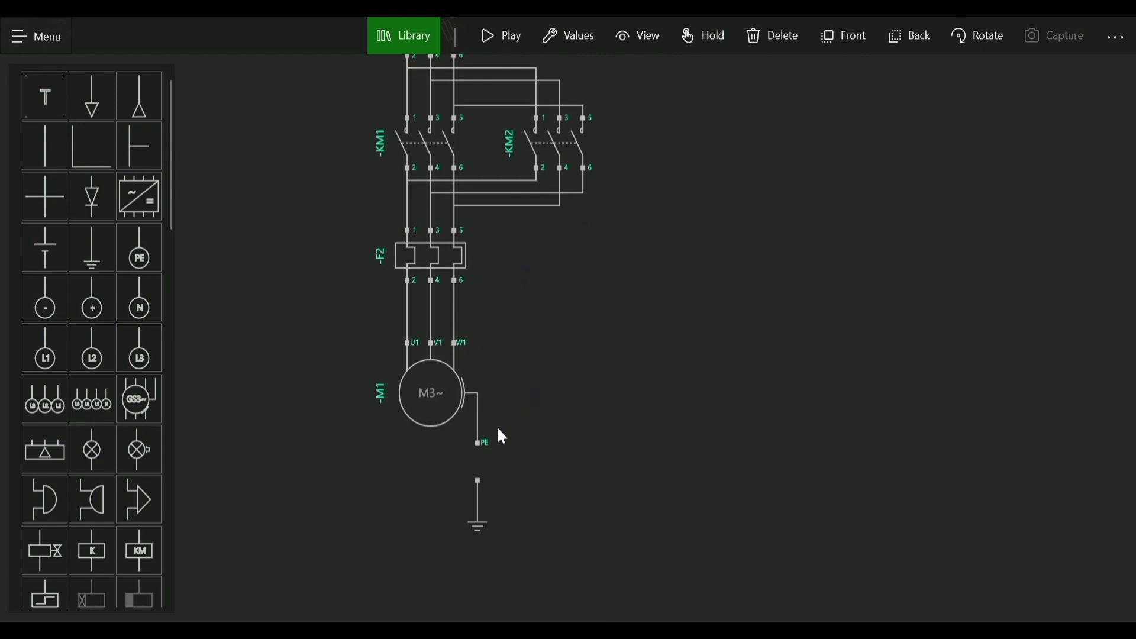
pyautogui.moveTo(478, 443); pyautogui.dragTo(477, 445)
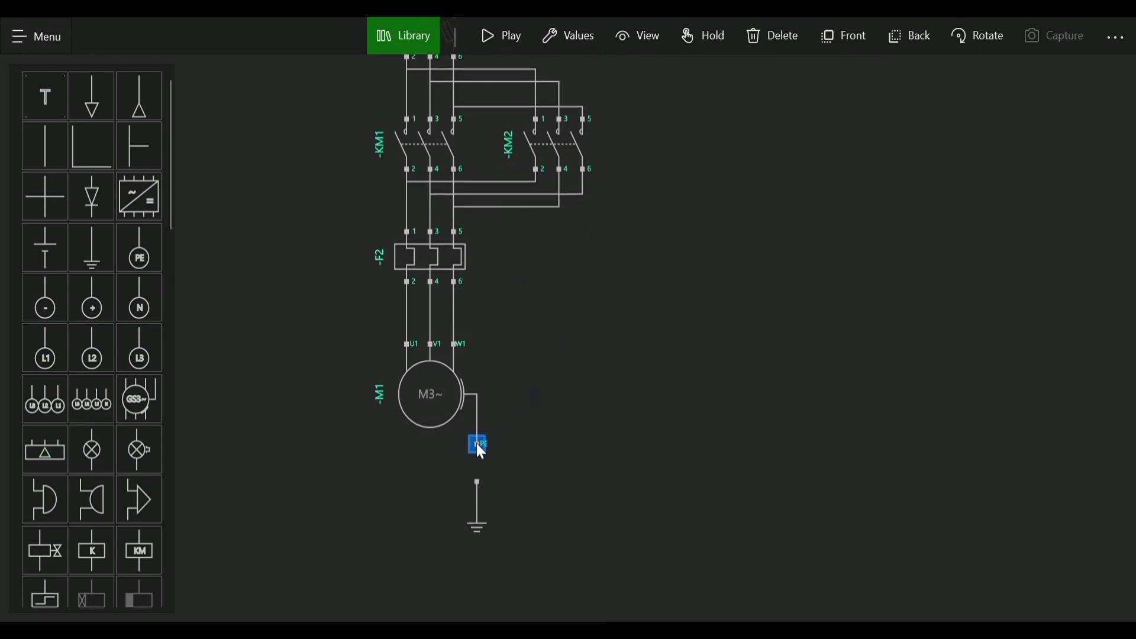
pyautogui.click(478, 483)
# Add a single-pole fused switch to the right of the power circuit, level with the three-pole fused switch F1.
pyautogui.moveTo(677, 396); pyautogui.dragTo(605, 531)
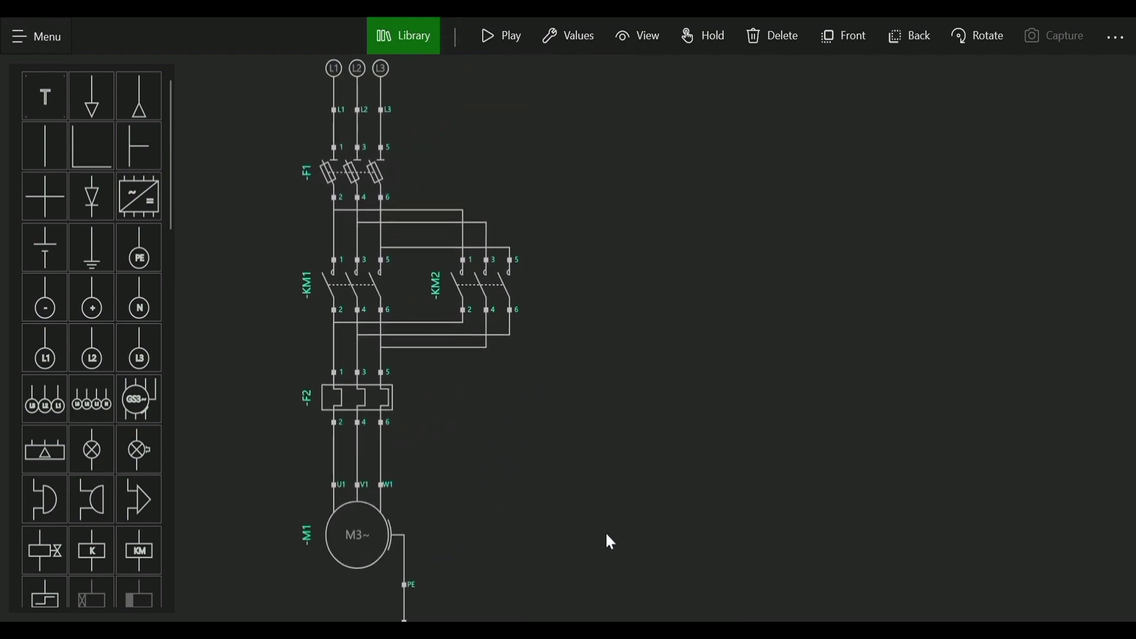
pyautogui.scroll(-2, 708, 388)
pyautogui.moveTo(709, 388); pyautogui.dragTo(586, 400)
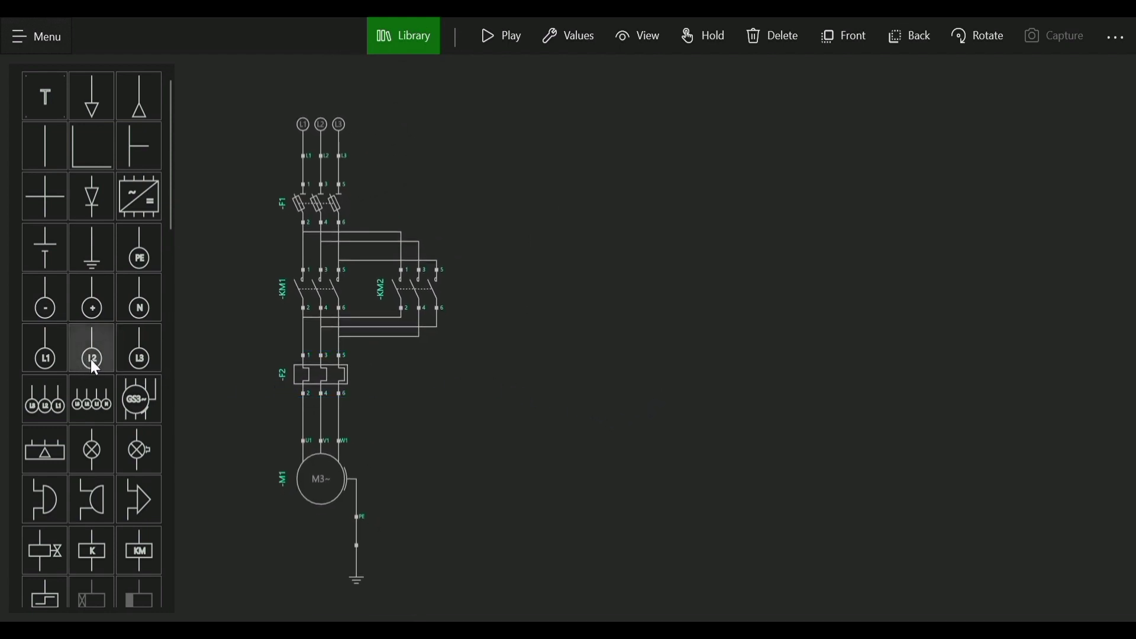
pyautogui.scroll(-5, 90, 360)
pyautogui.scroll(-10, 93, 358)
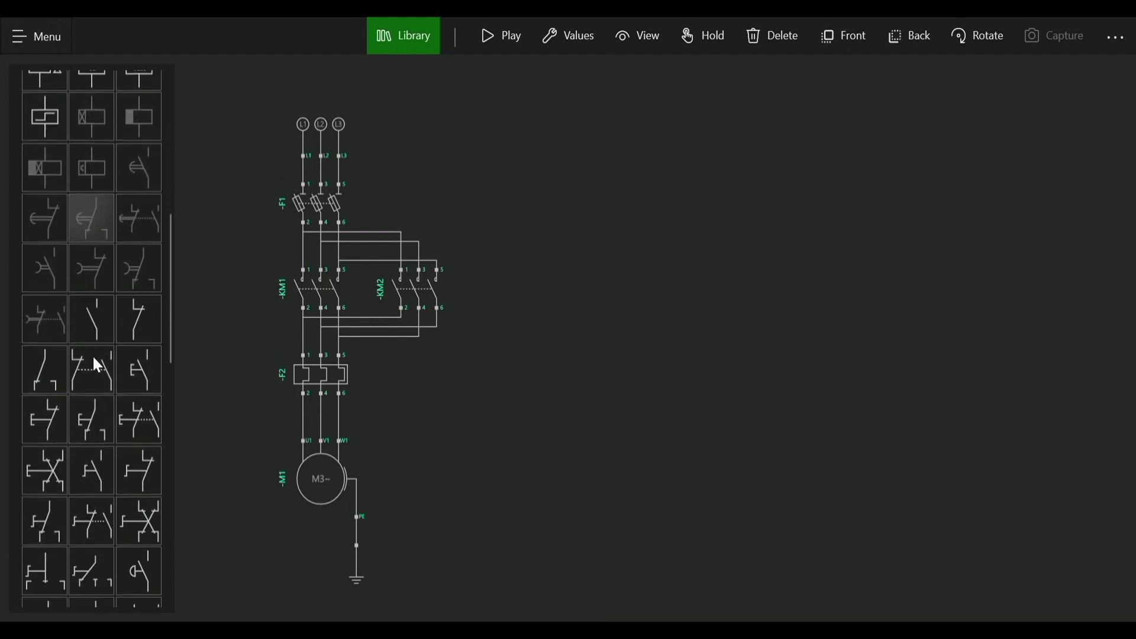
pyautogui.scroll(-1, 94, 359)
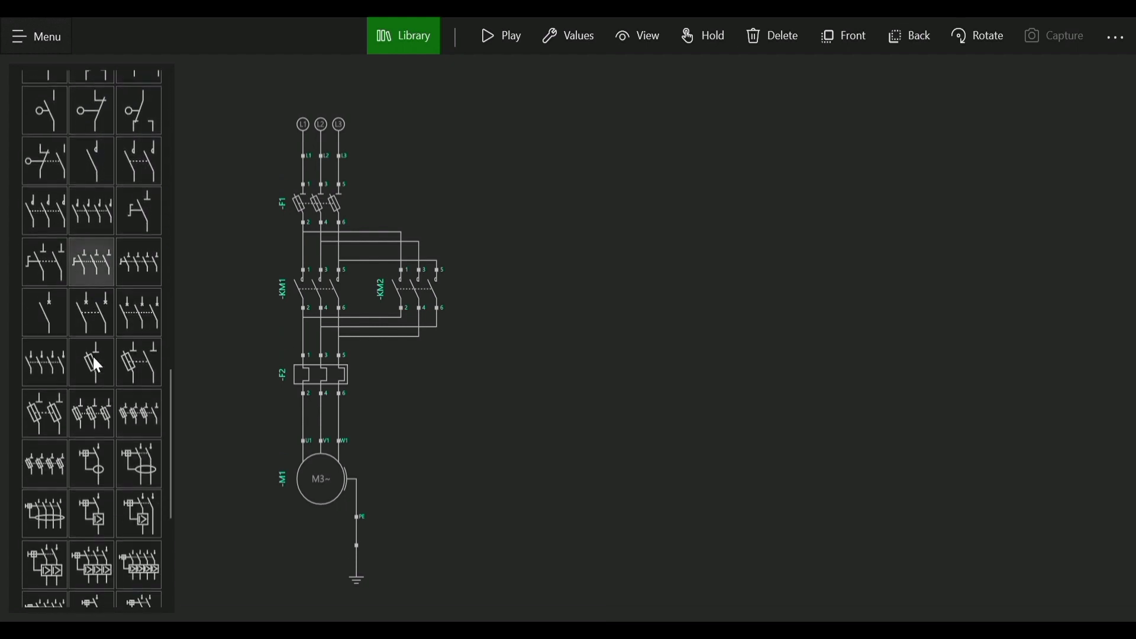
pyautogui.click(94, 359)
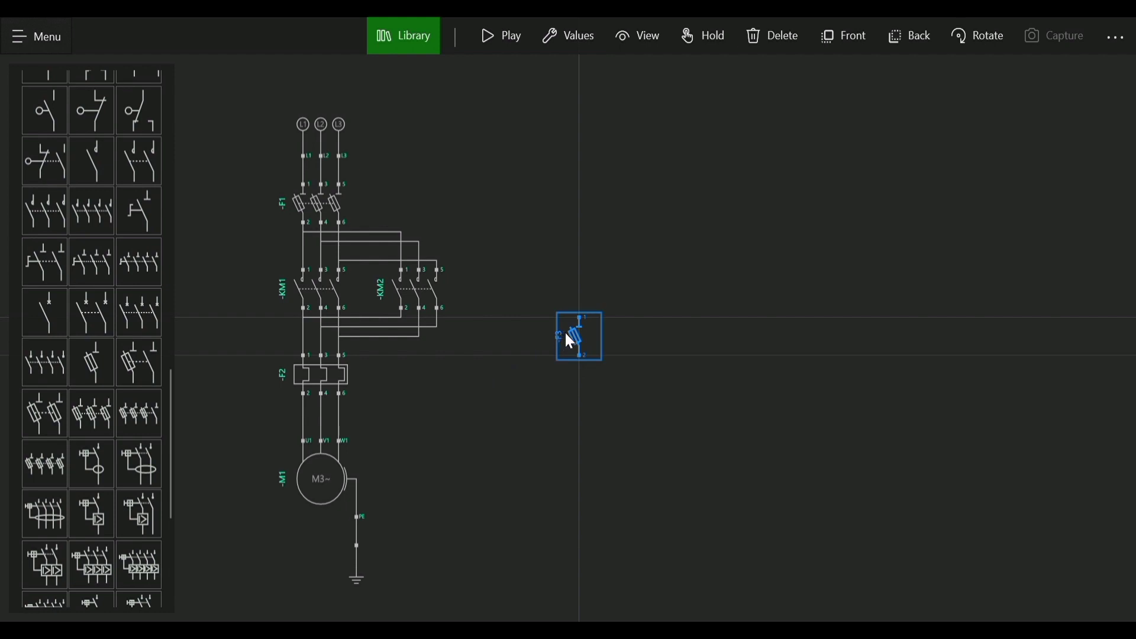
pyautogui.moveTo(570, 332); pyautogui.dragTo(501, 208)
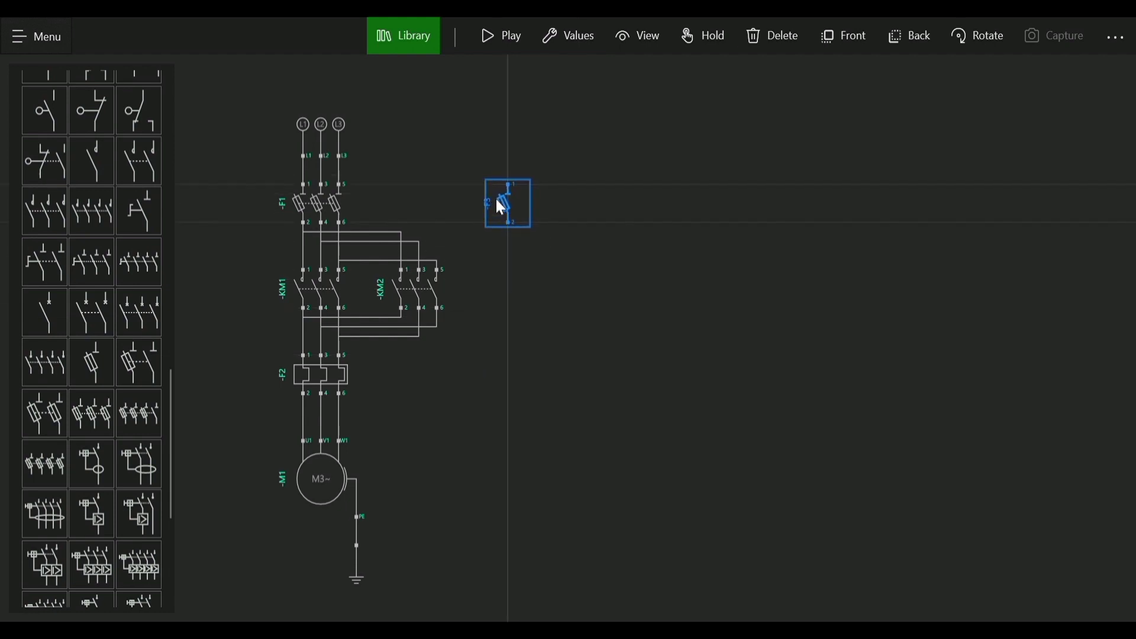
# Add a linked normally closed and normally open contact pair, aligning its closed contact below the single-pole fused switch F3.
pyautogui.scroll(1, 500, 203)
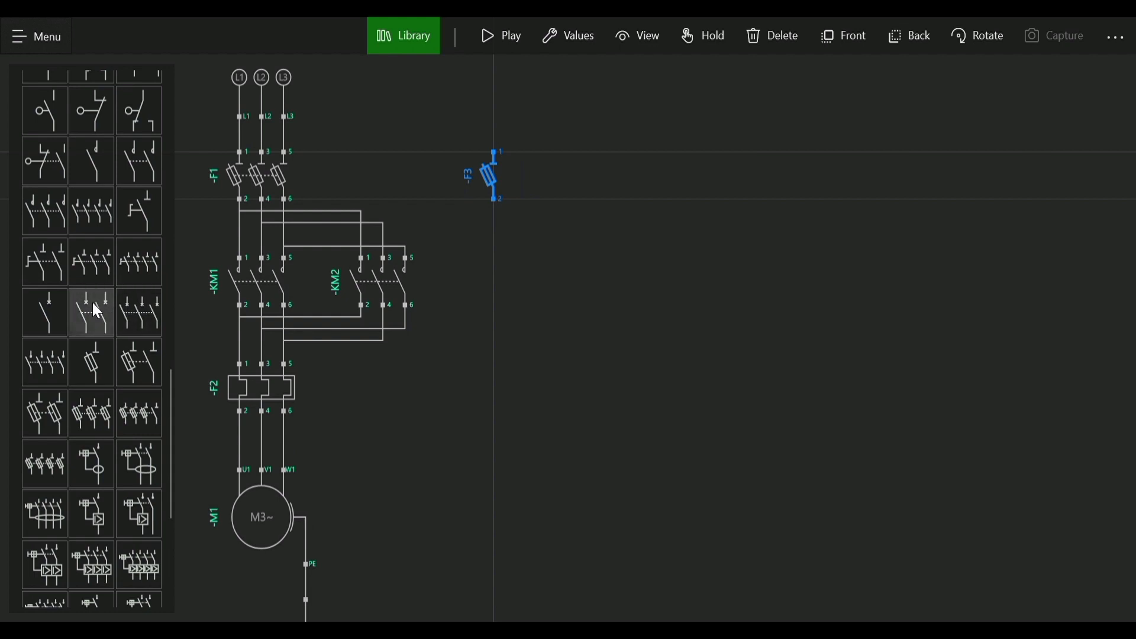
pyautogui.scroll(4, 92, 301)
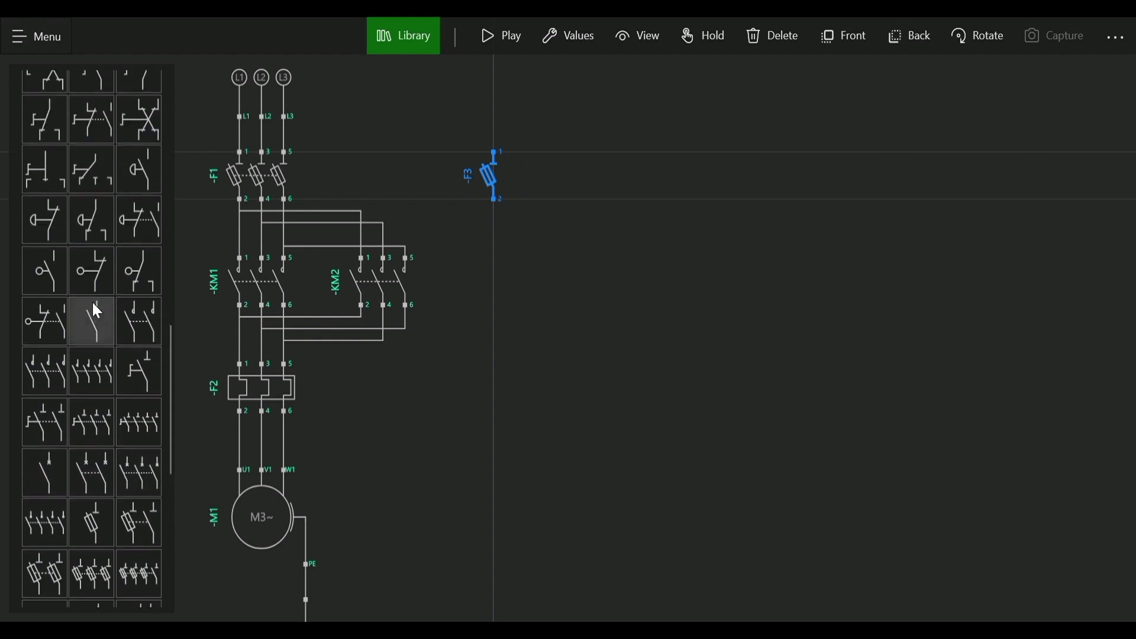
pyautogui.scroll(1, 93, 305)
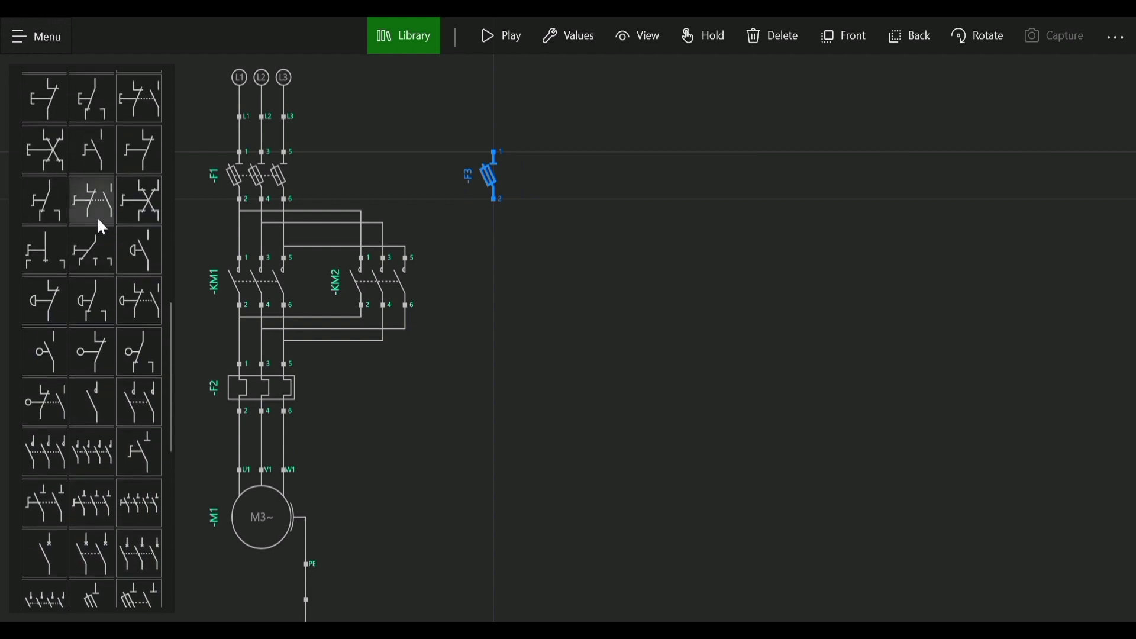
pyautogui.scroll(3, 99, 223)
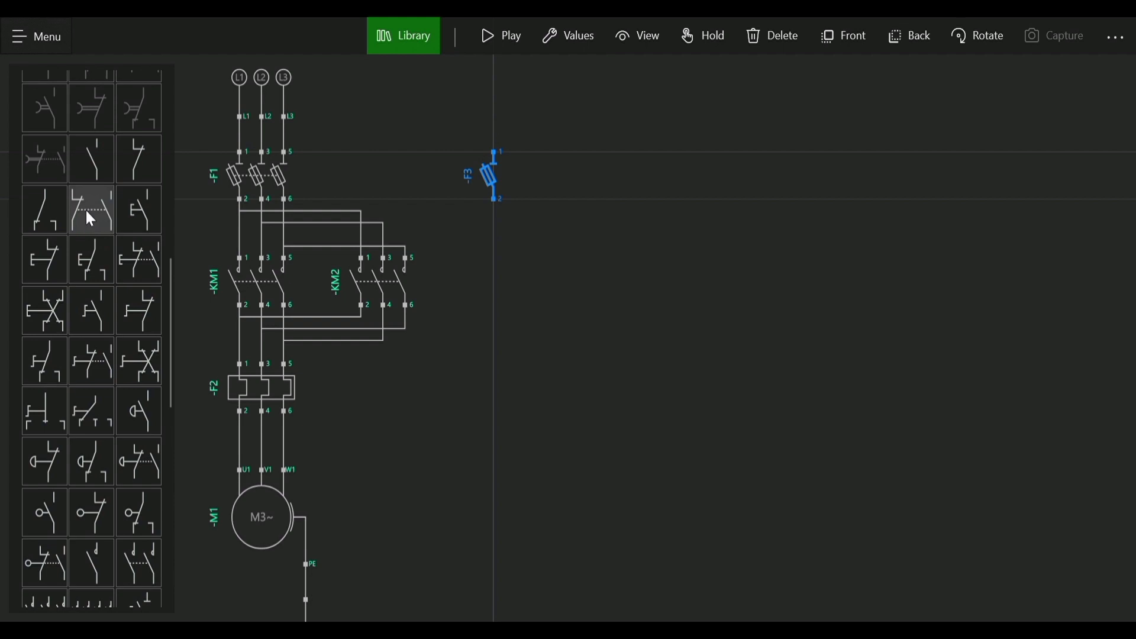
pyautogui.click(81, 205)
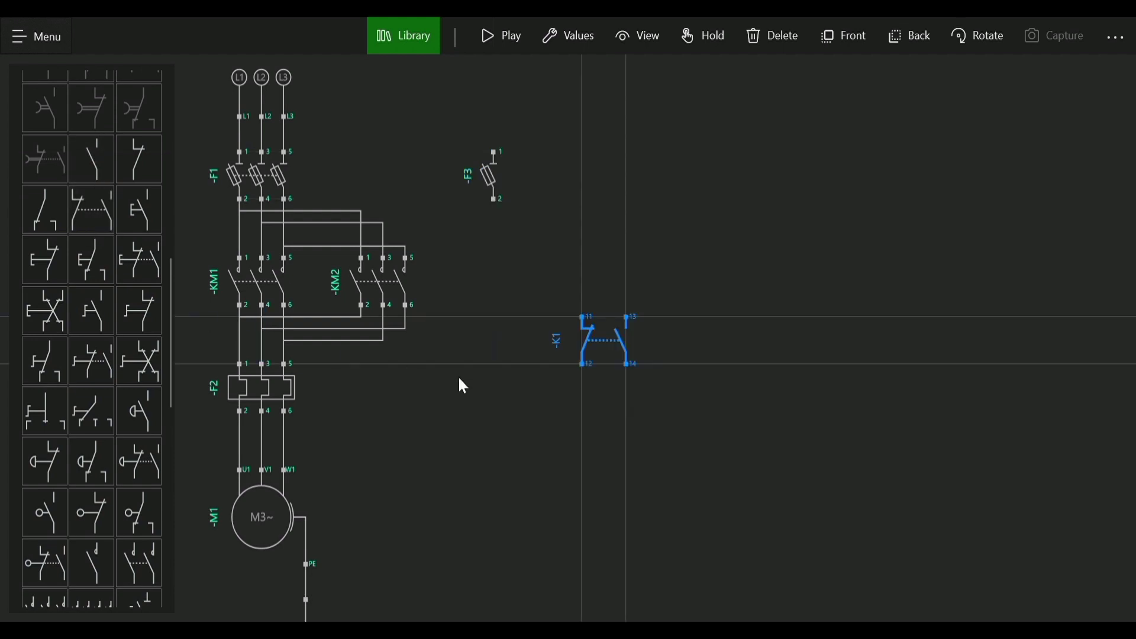
pyautogui.moveTo(619, 337); pyautogui.dragTo(518, 274)
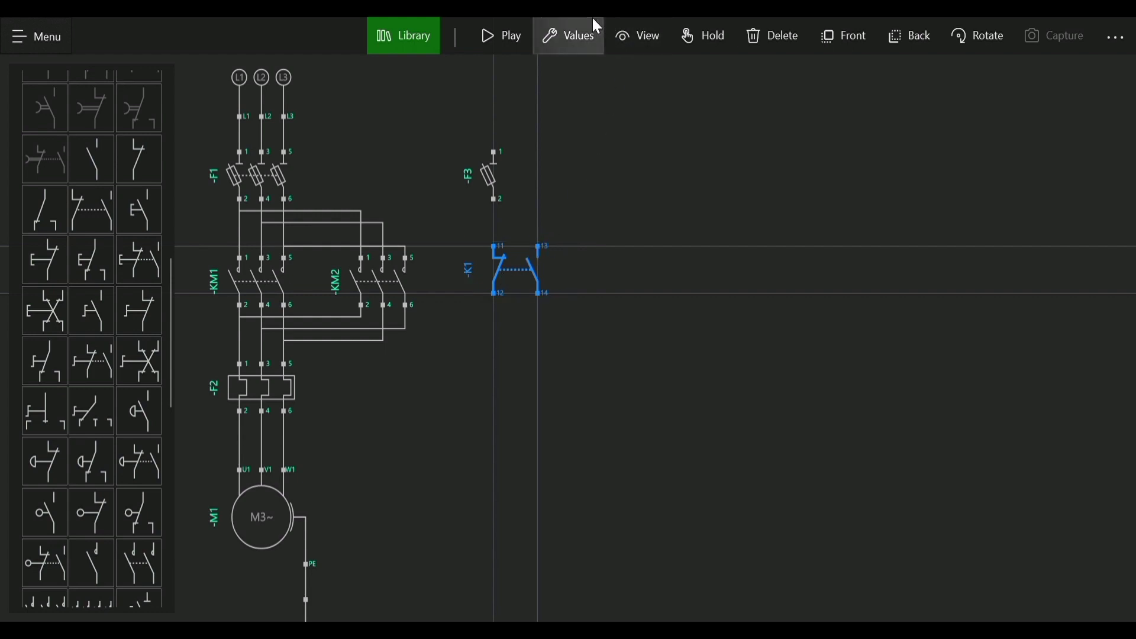
# Assign the linked contact pair to the thermal overload relay by setting its tag to -F and its number to 2.
pyautogui.click(572, 38)
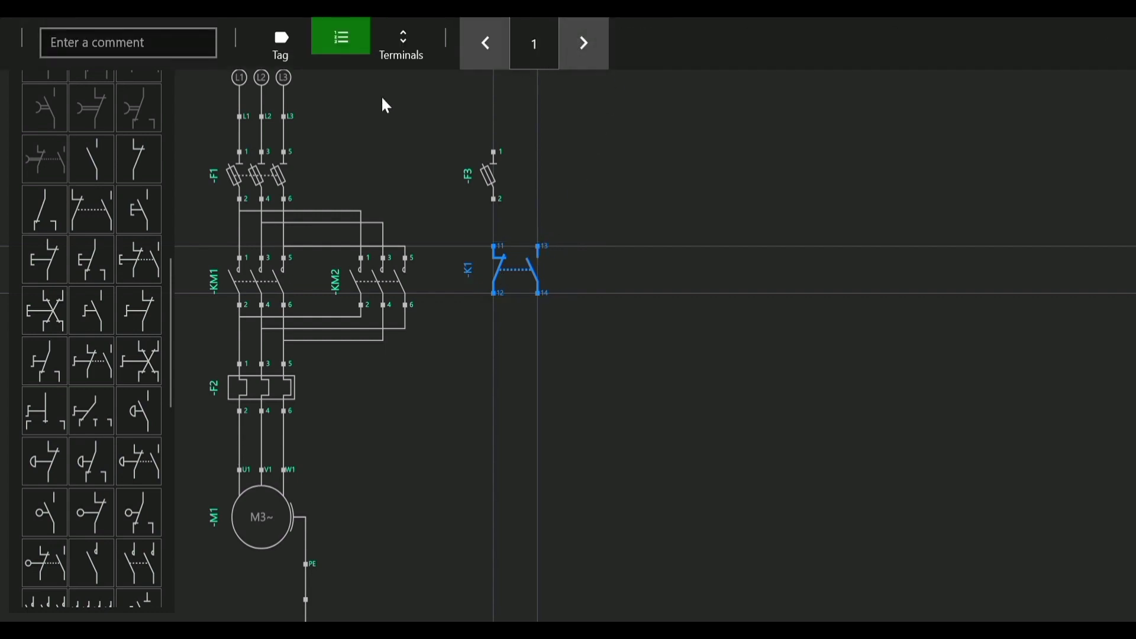
pyautogui.click(288, 56)
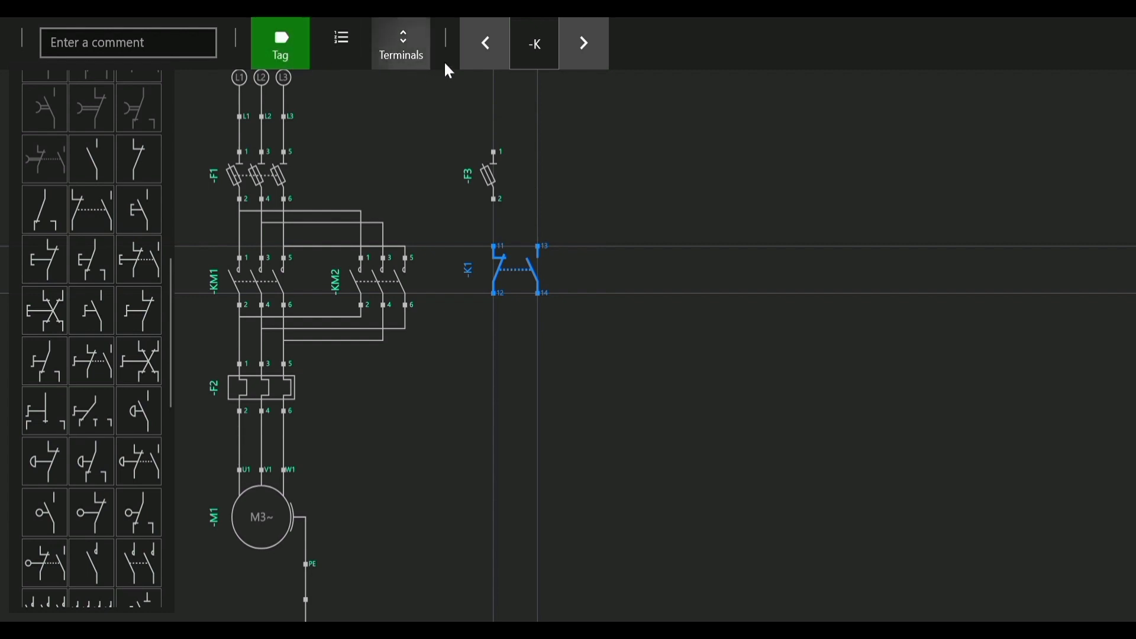
pyautogui.click(491, 42)
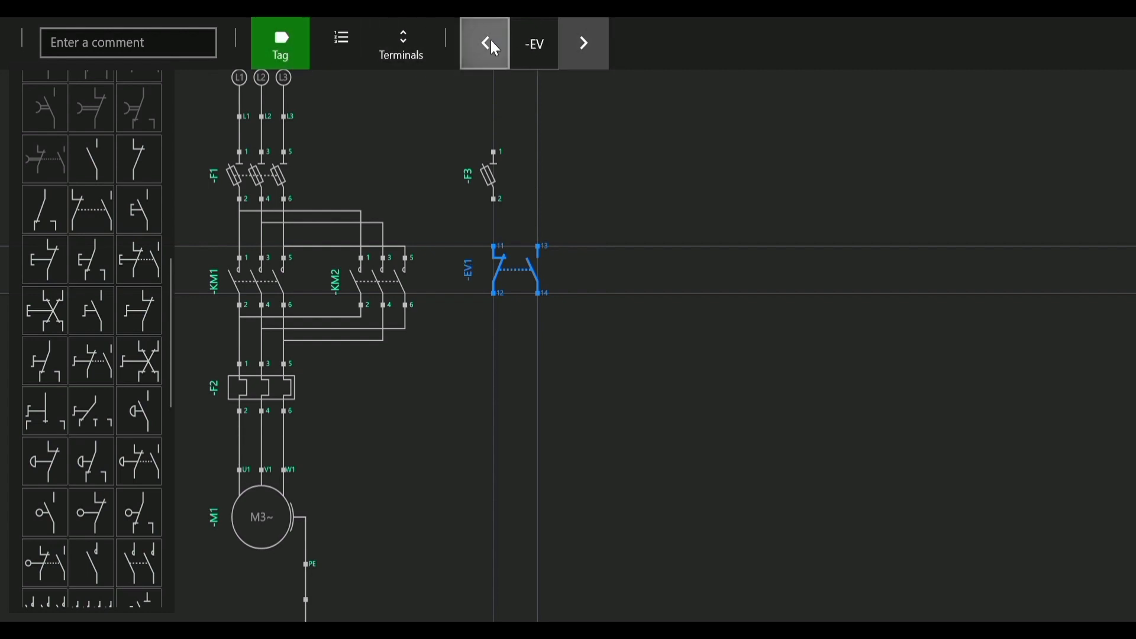
pyautogui.click(492, 43)
pyautogui.click(492, 43)
pyautogui.click(491, 42)
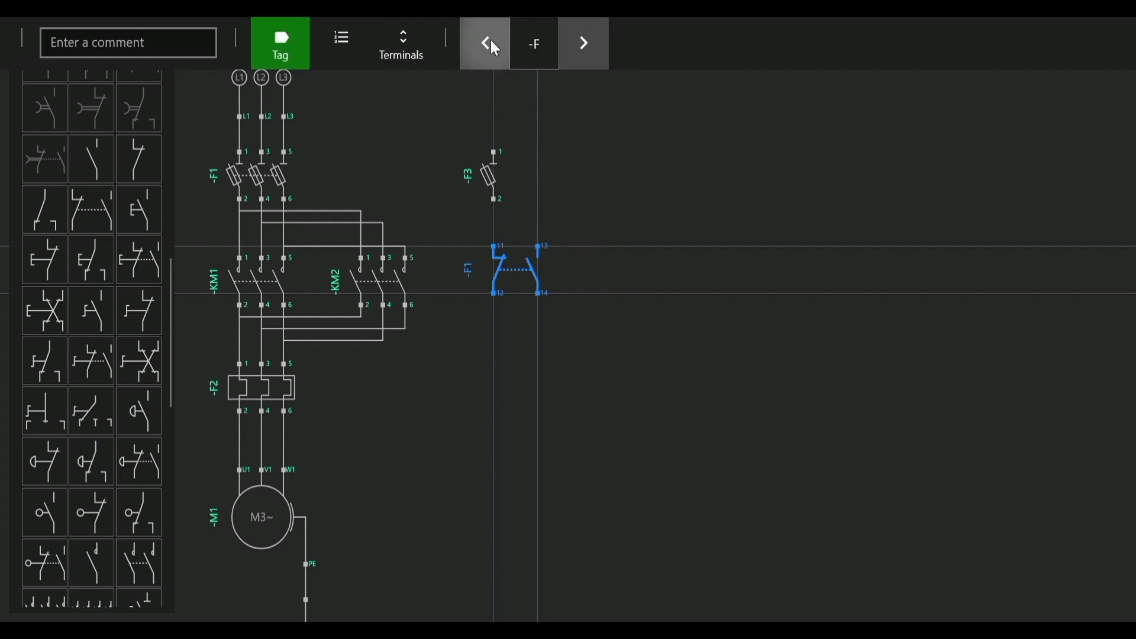
pyautogui.click(362, 47)
pyautogui.click(571, 53)
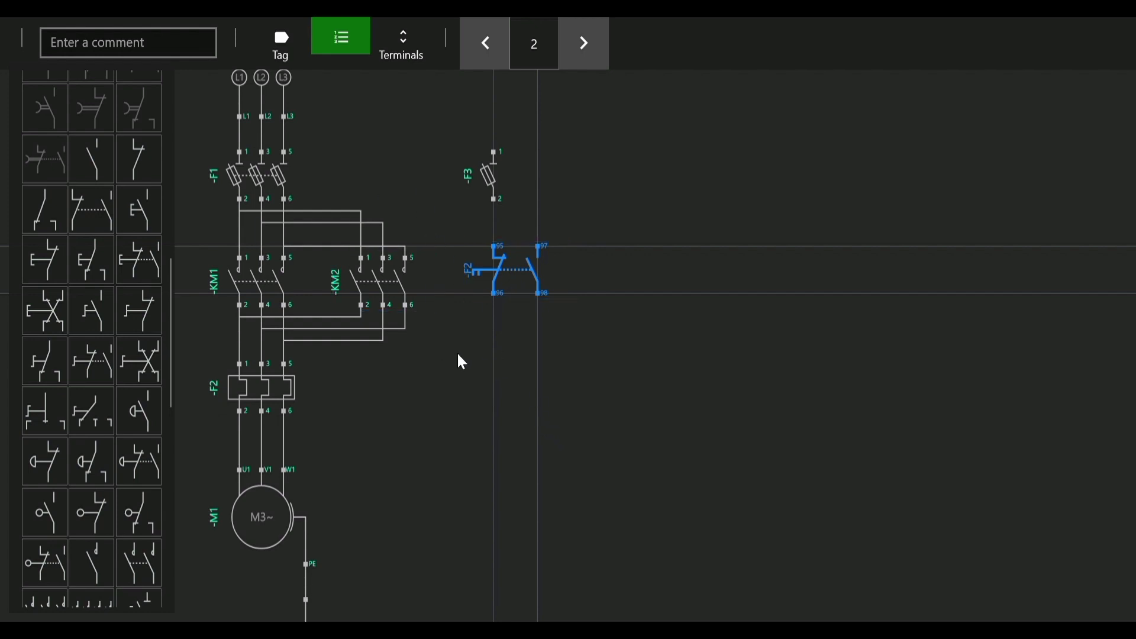
pyautogui.click(523, 372)
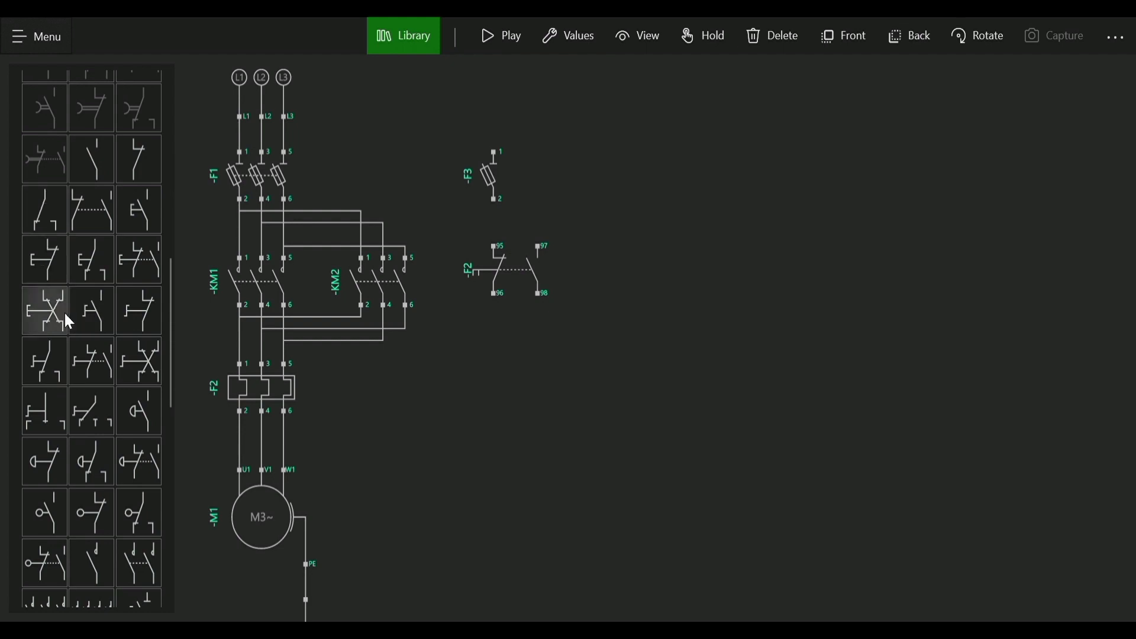
# Add a normally closed push-button below the overload relay's closed contact and a normally open push-button directly beneath it.
pyautogui.click(43, 259)
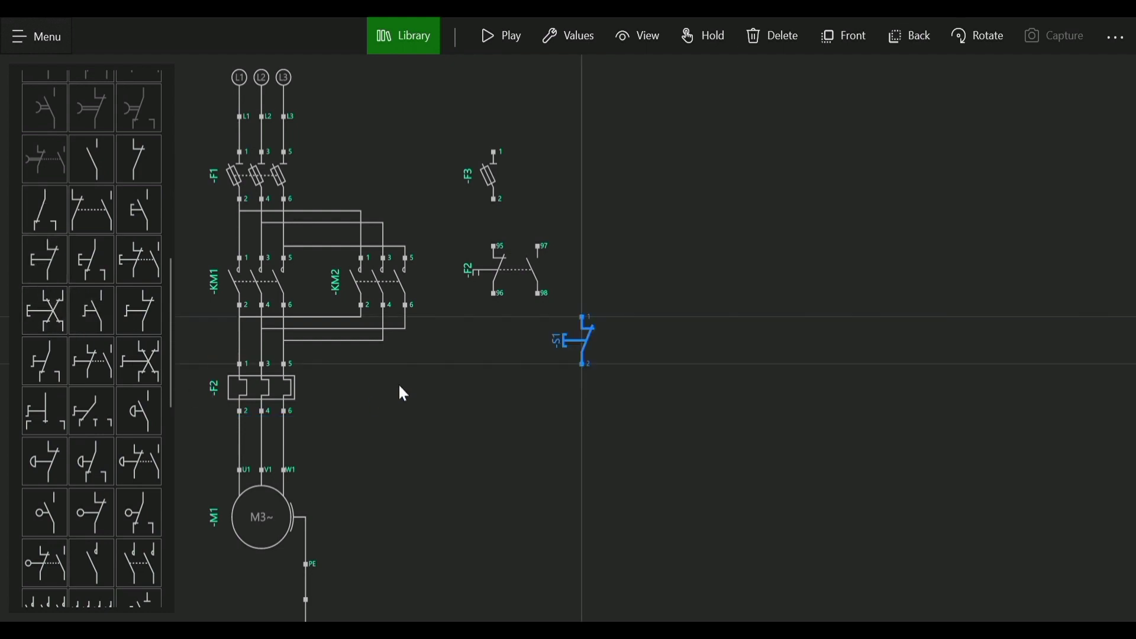
pyautogui.moveTo(581, 335); pyautogui.dragTo(487, 357)
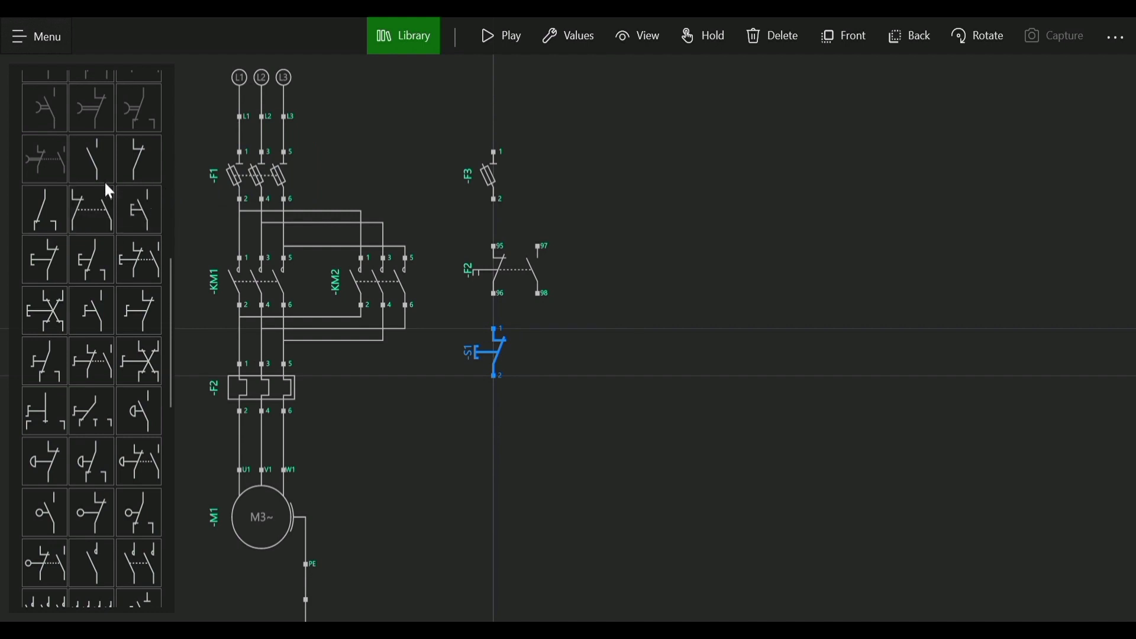
pyautogui.click(141, 220)
pyautogui.moveTo(567, 340); pyautogui.dragTo(480, 435)
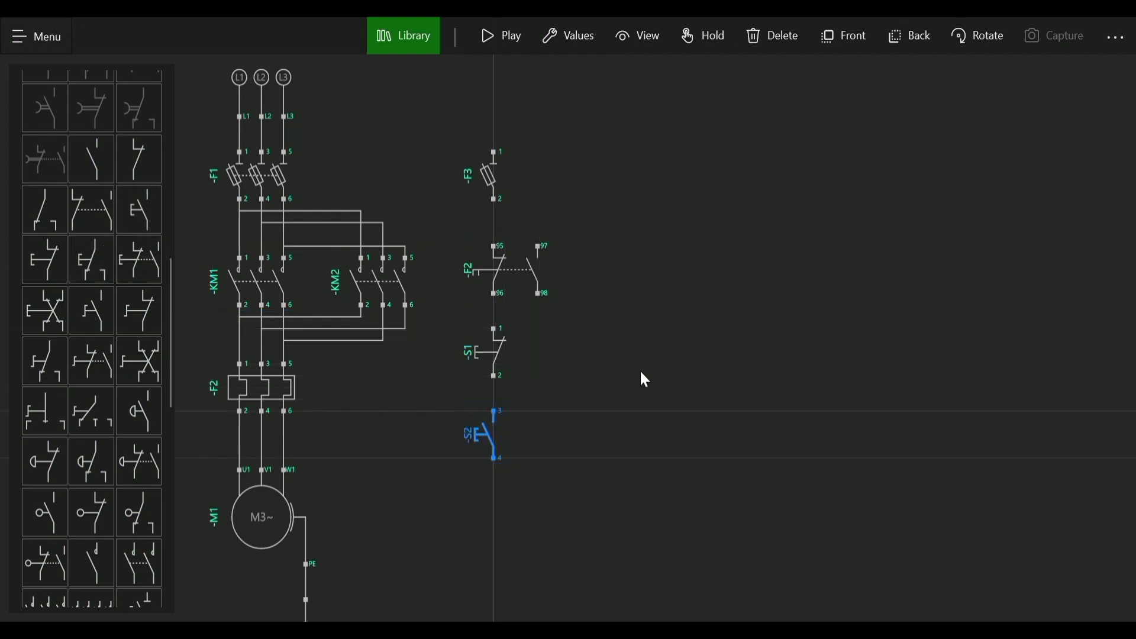
# Add a normally closed relay contact in line below push-button S2.
pyautogui.moveTo(639, 370); pyautogui.dragTo(645, 188)
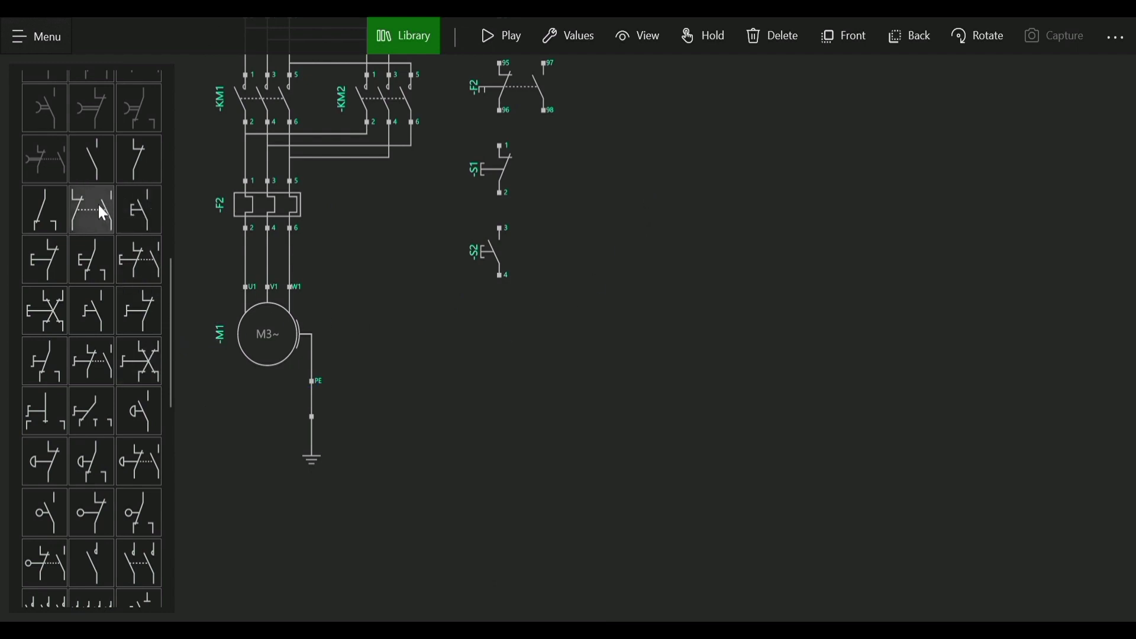
pyautogui.click(133, 169)
pyautogui.moveTo(581, 335); pyautogui.dragTo(489, 341)
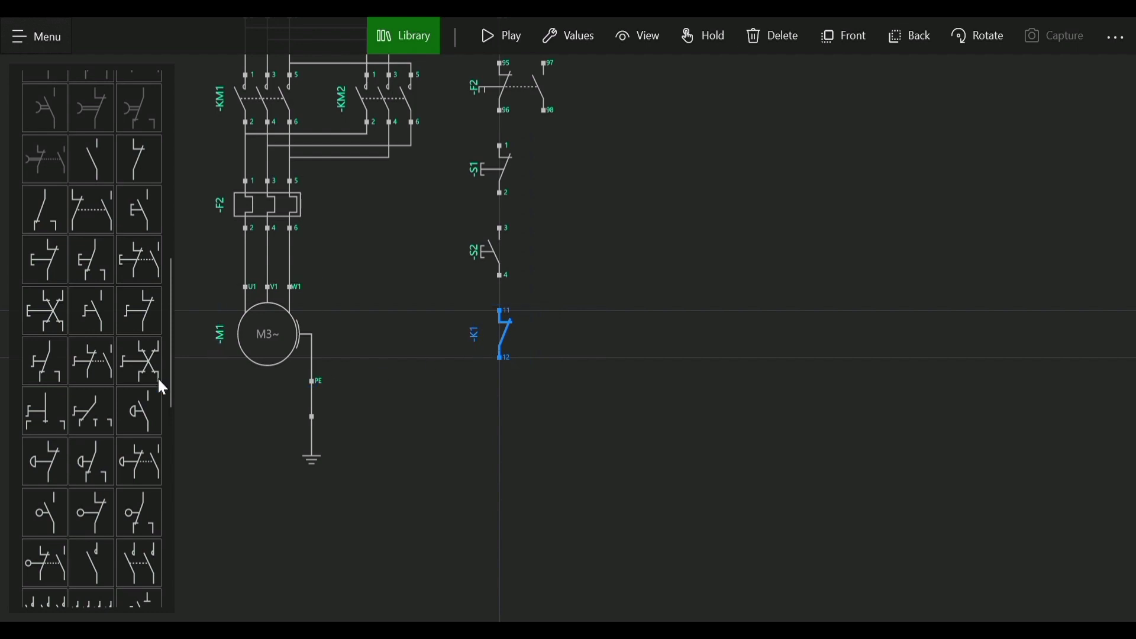
# Add a KM contactor coil in line below the normally closed contact of the control circuit.
pyautogui.scroll(3, 101, 333)
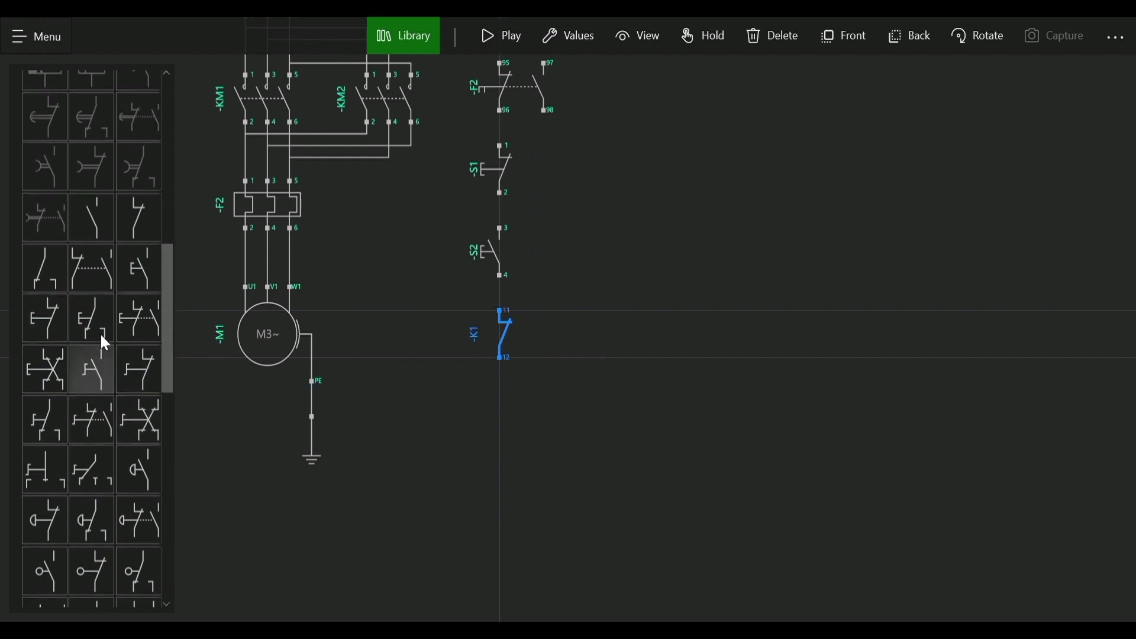
pyautogui.scroll(1, 101, 332)
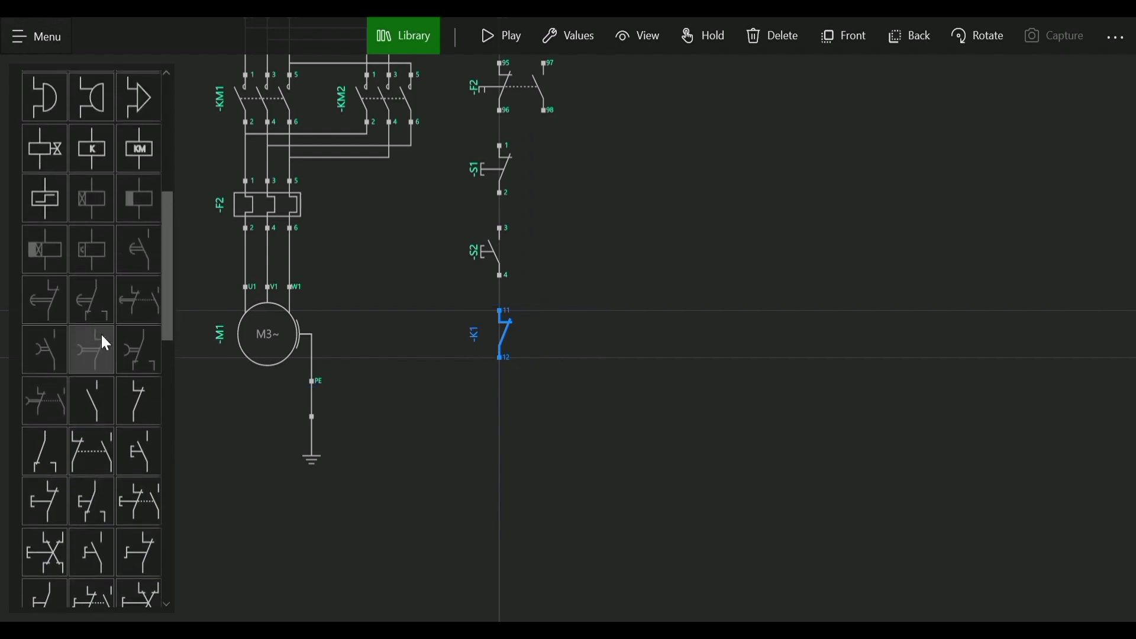
pyautogui.click(140, 151)
pyautogui.moveTo(587, 341); pyautogui.dragTo(505, 432)
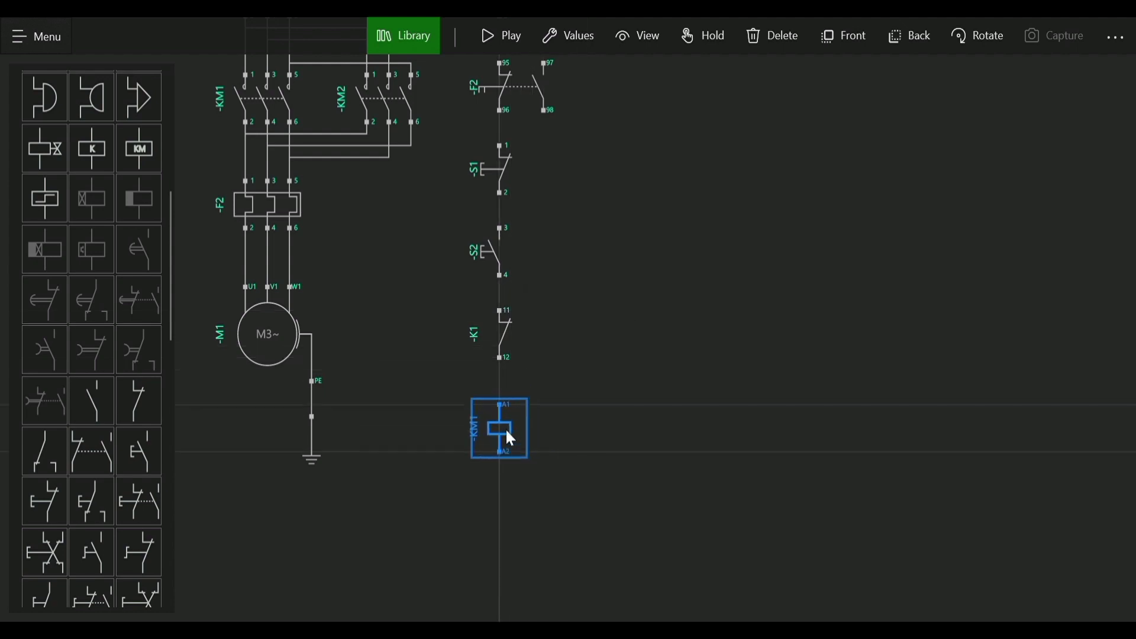
# Add a normally open relay contact beside push-button S2, level with it.
pyautogui.moveTo(675, 351); pyautogui.dragTo(637, 325)
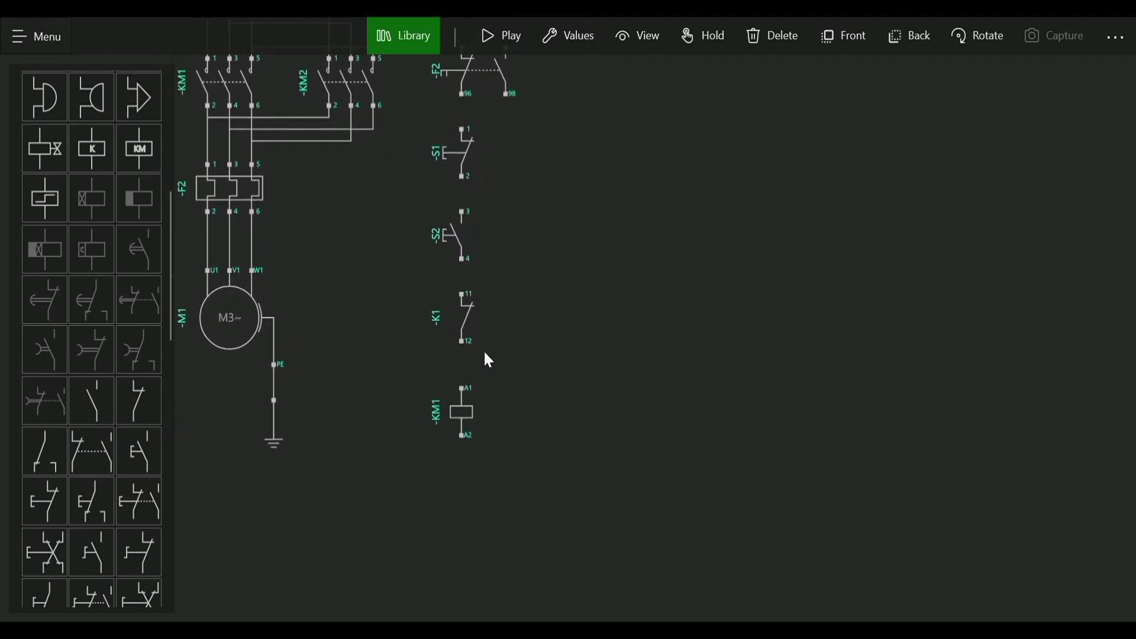
pyautogui.scroll(-2, 56, 386)
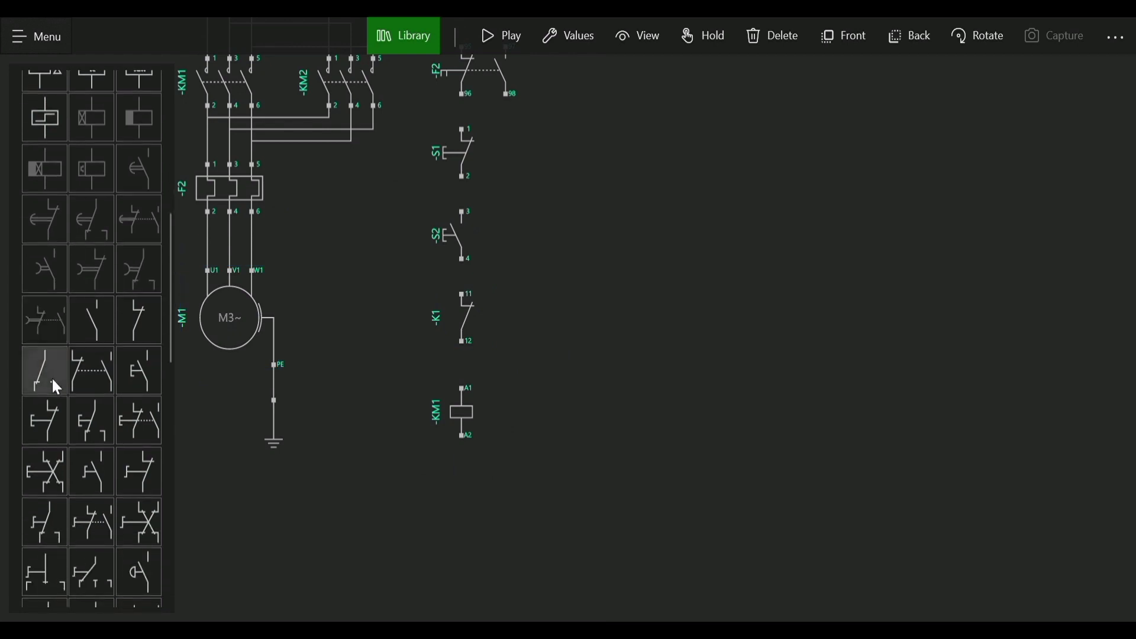
pyautogui.scroll(-2, 56, 388)
pyautogui.click(93, 252)
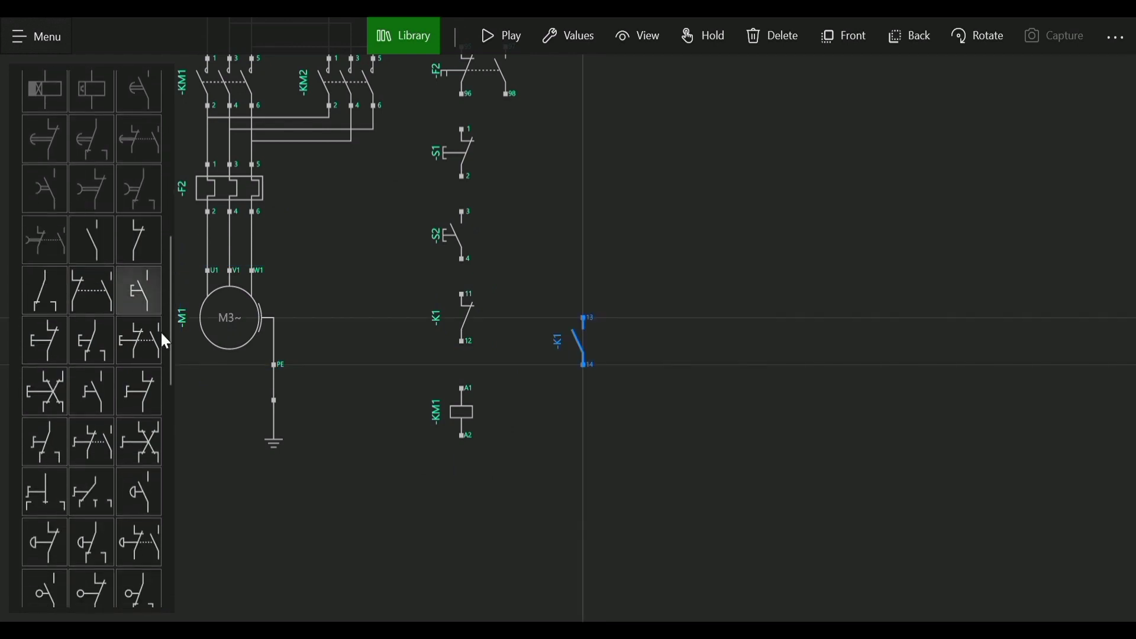
pyautogui.click(580, 334)
pyautogui.moveTo(576, 335); pyautogui.dragTo(556, 220)
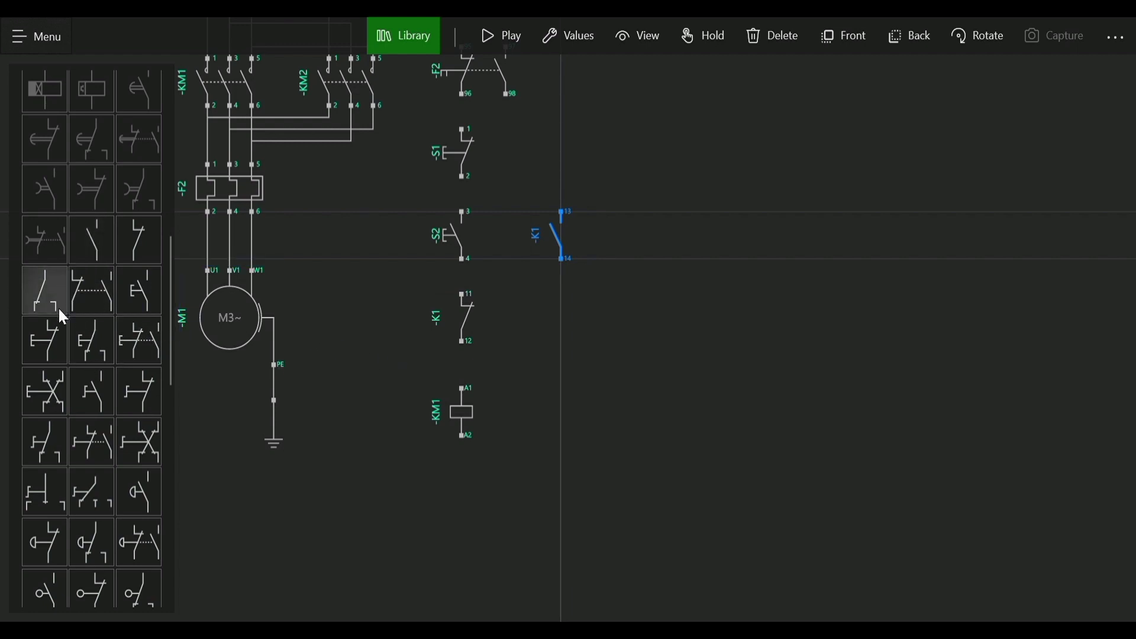
# Add a normally open push-button and another normally open relay contact to the right in the S2 row.
pyautogui.click(140, 287)
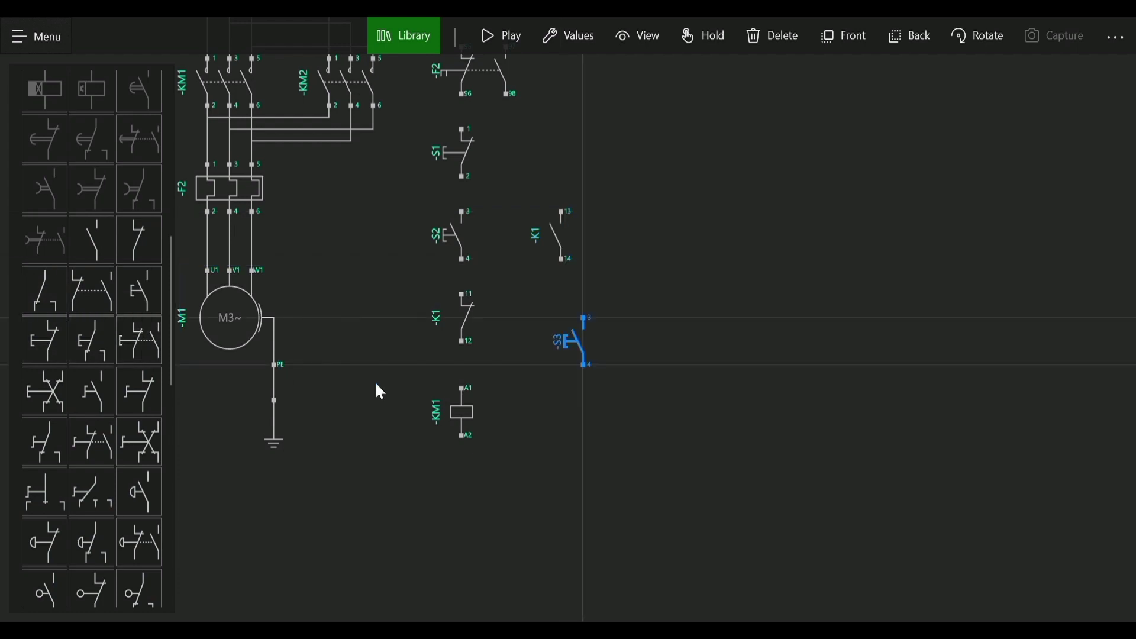
pyautogui.moveTo(566, 343); pyautogui.dragTo(628, 232)
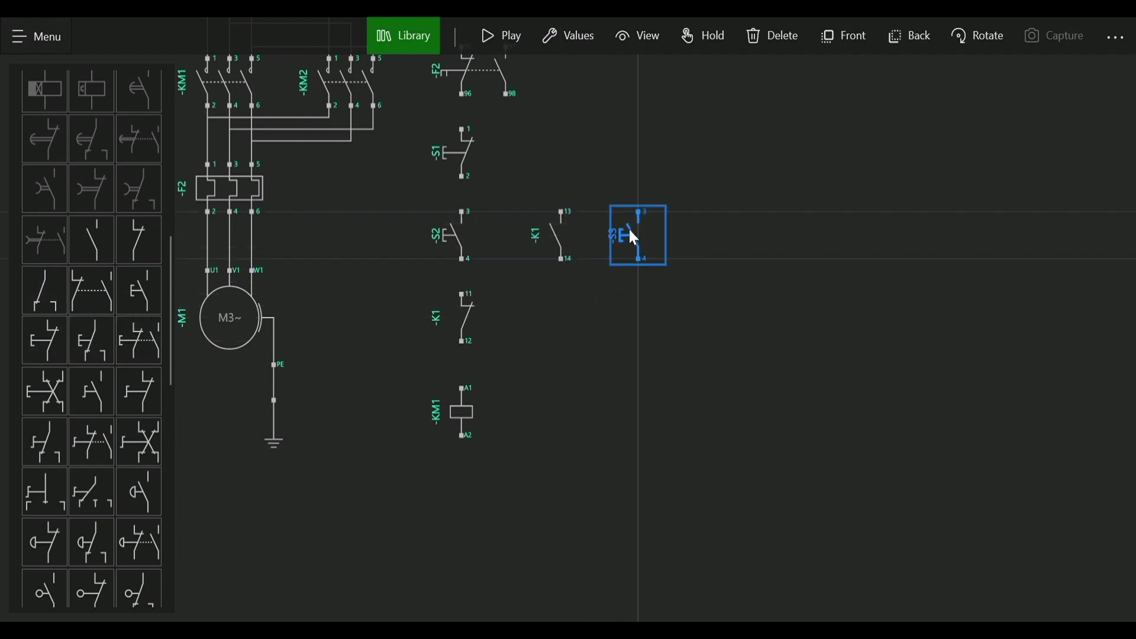
pyautogui.click(529, 351)
pyautogui.click(185, 317)
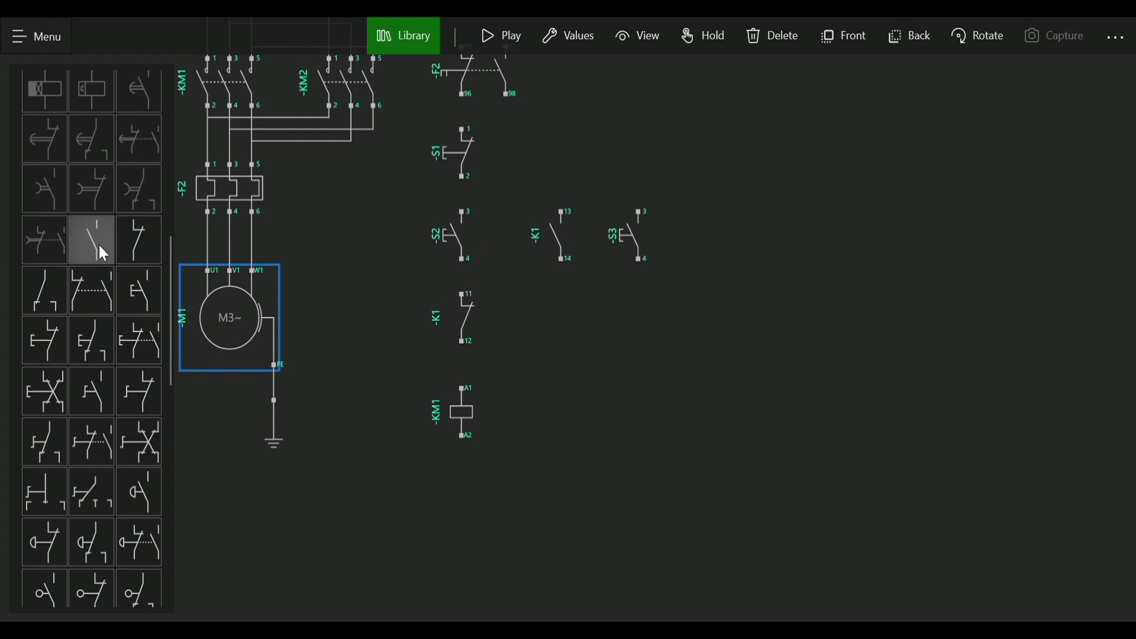
pyautogui.moveTo(98, 243); pyautogui.dragTo(695, 237)
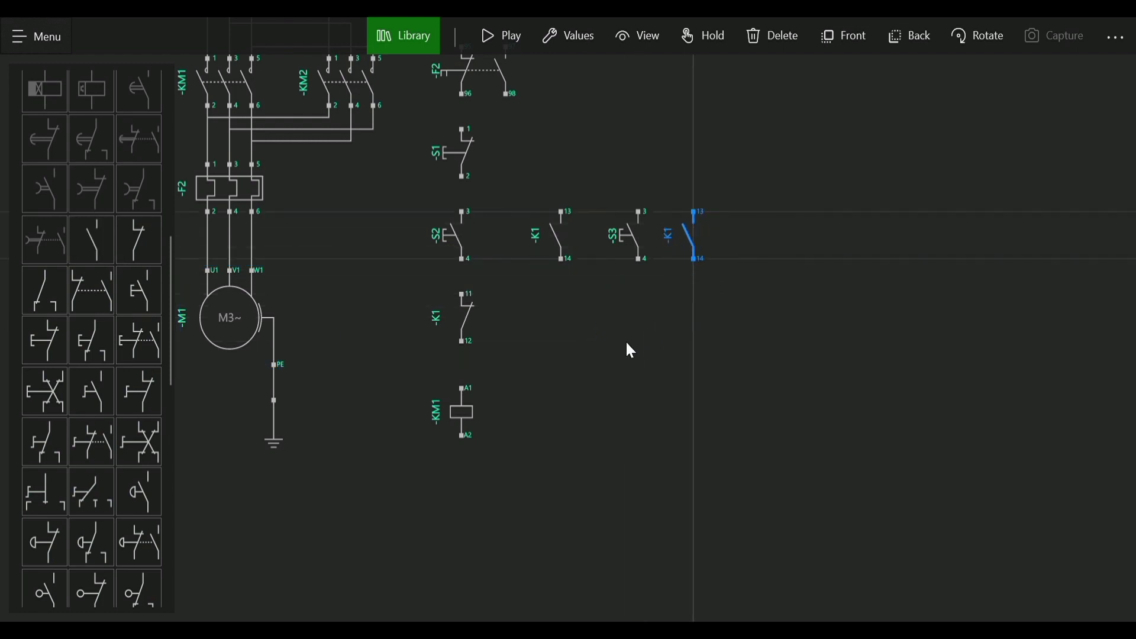
pyautogui.click(275, 355)
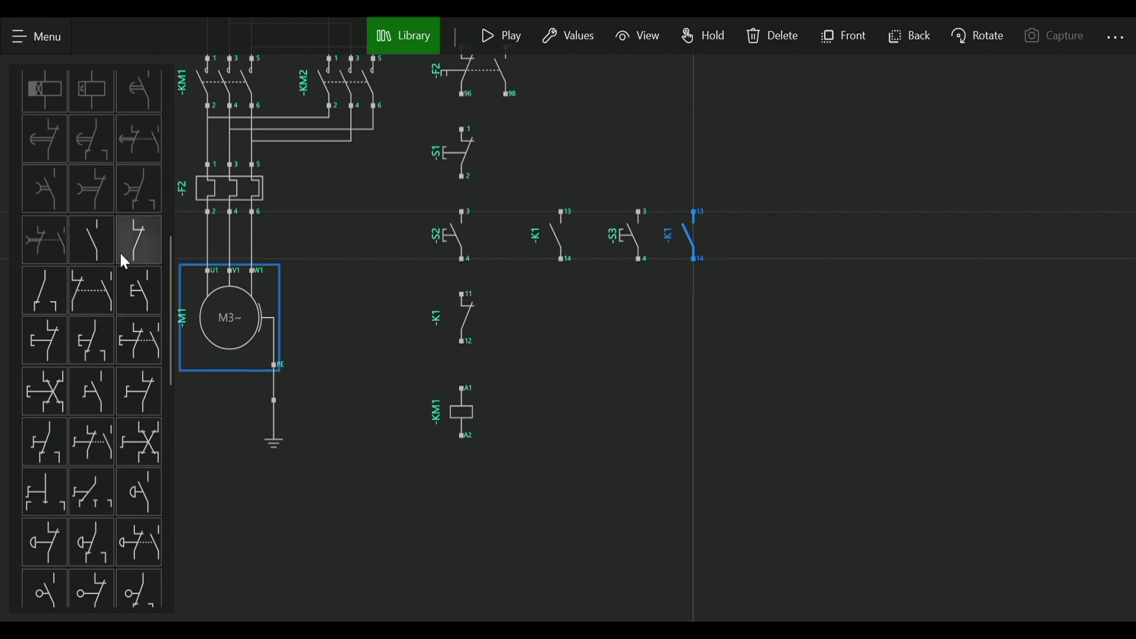
# Add a normally closed relay contact below push-button S3 and a KM contactor coil beneath it, level with coil KM1.
pyautogui.click(140, 238)
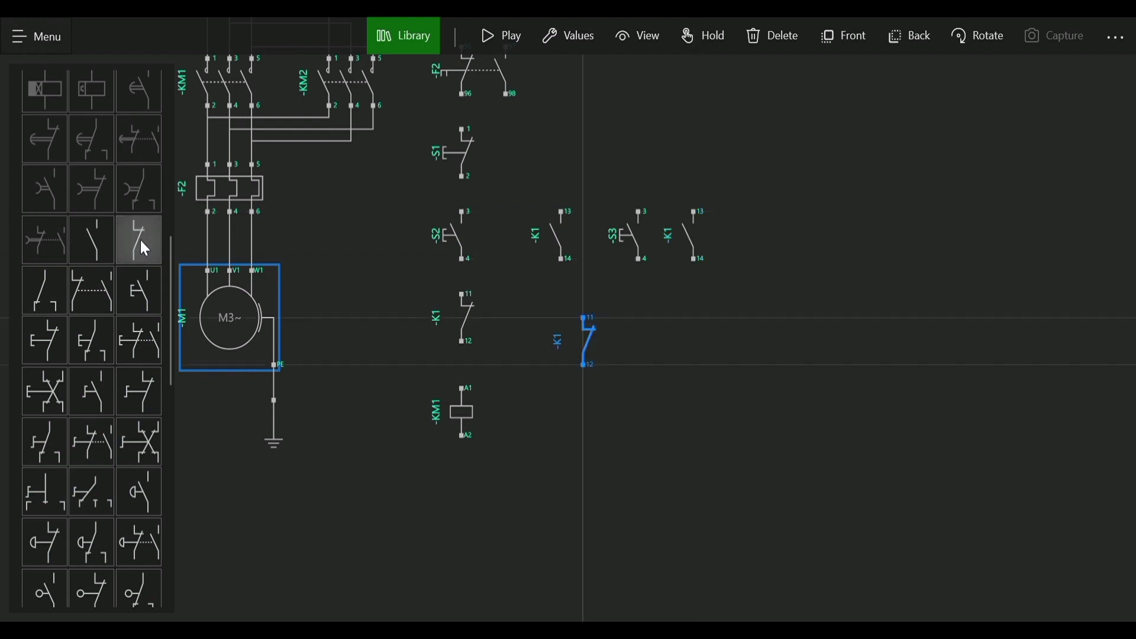
pyautogui.click(592, 335)
pyautogui.moveTo(587, 343); pyautogui.dragTo(646, 322)
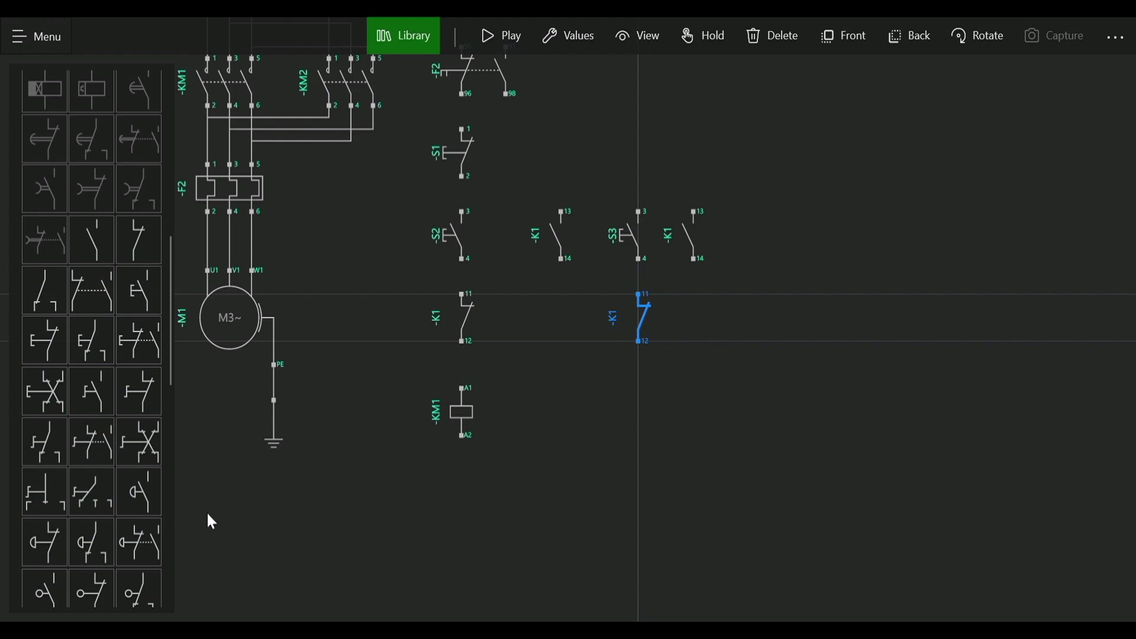
pyautogui.scroll(3, 66, 436)
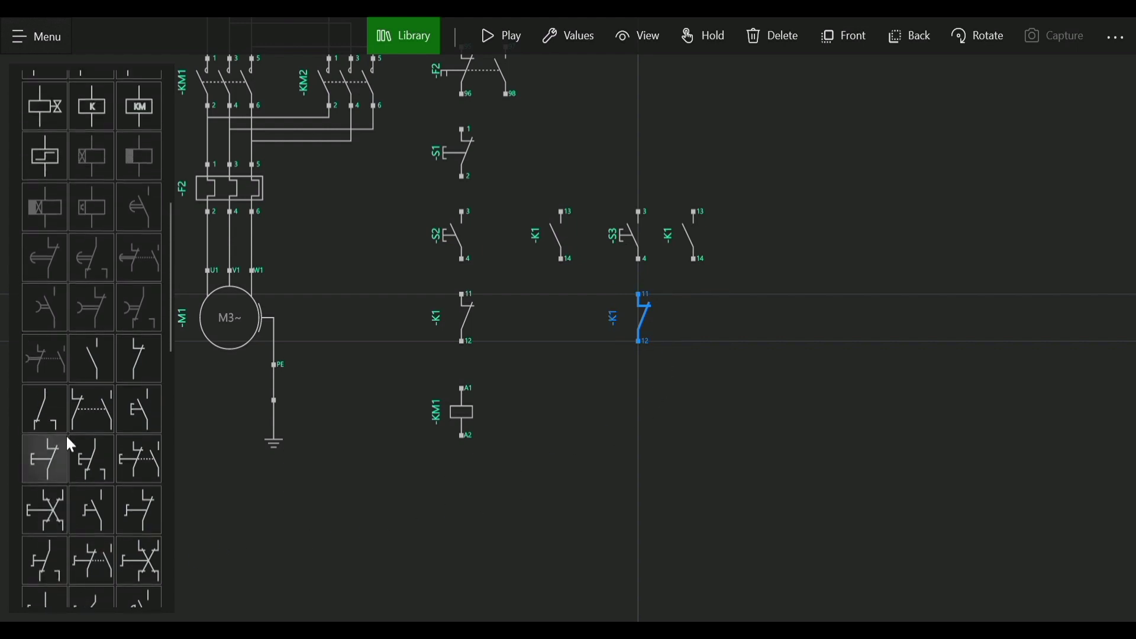
pyautogui.scroll(1, 66, 434)
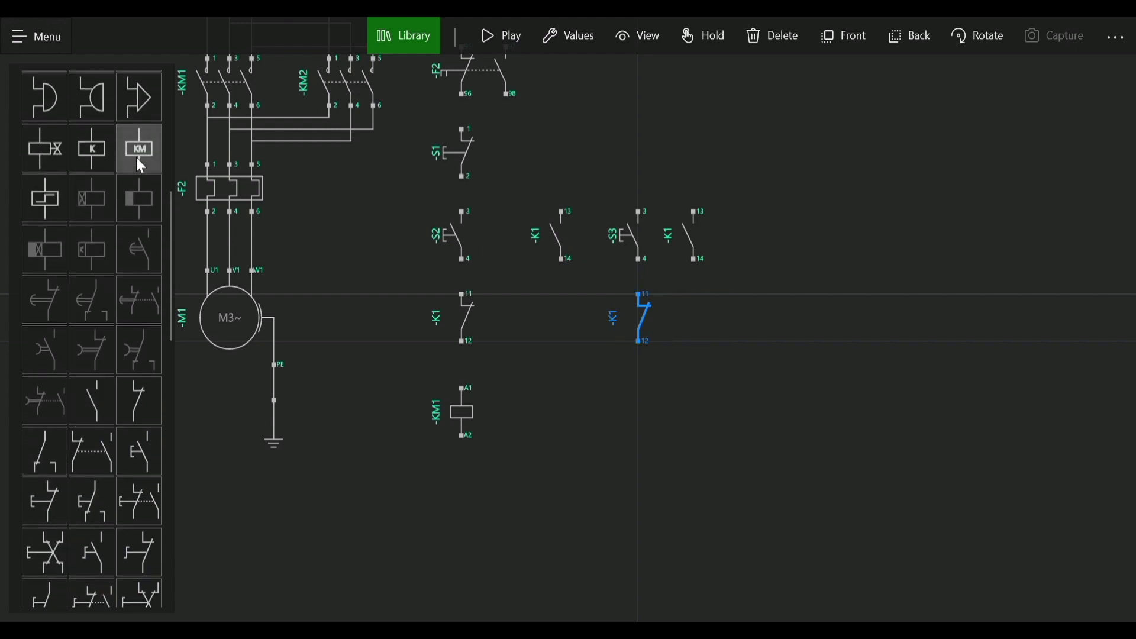
pyautogui.moveTo(136, 158); pyautogui.dragTo(628, 414)
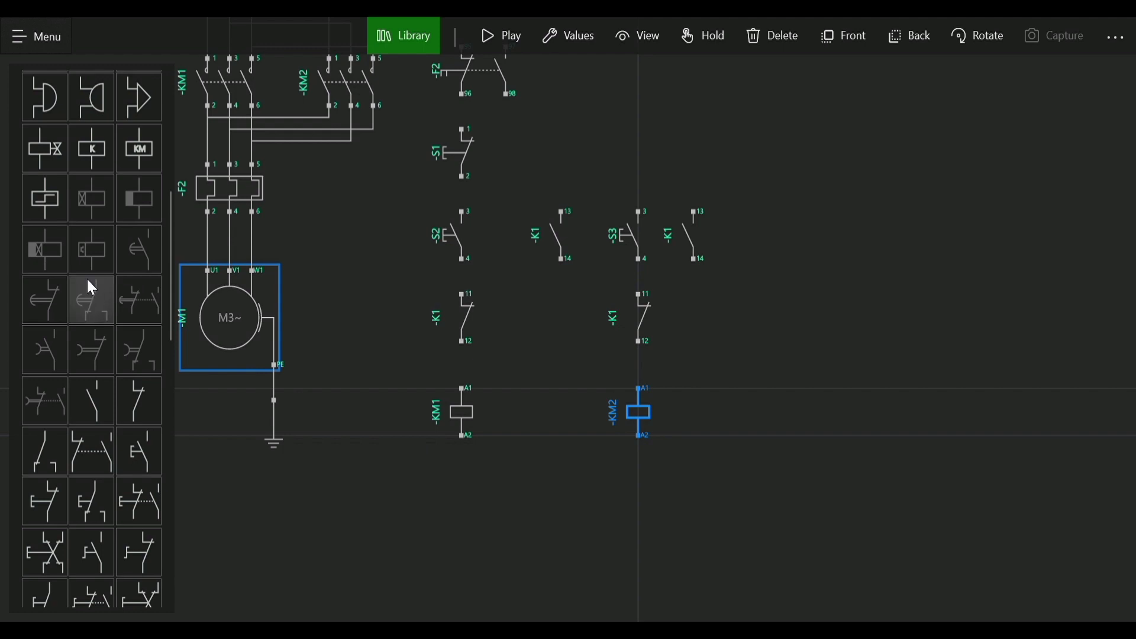
# Add two more normally open relay contacts, spaced out at the right end of the S2 and S3 row.
pyautogui.scroll(-2, 87, 282)
pyautogui.scroll(-1, 86, 277)
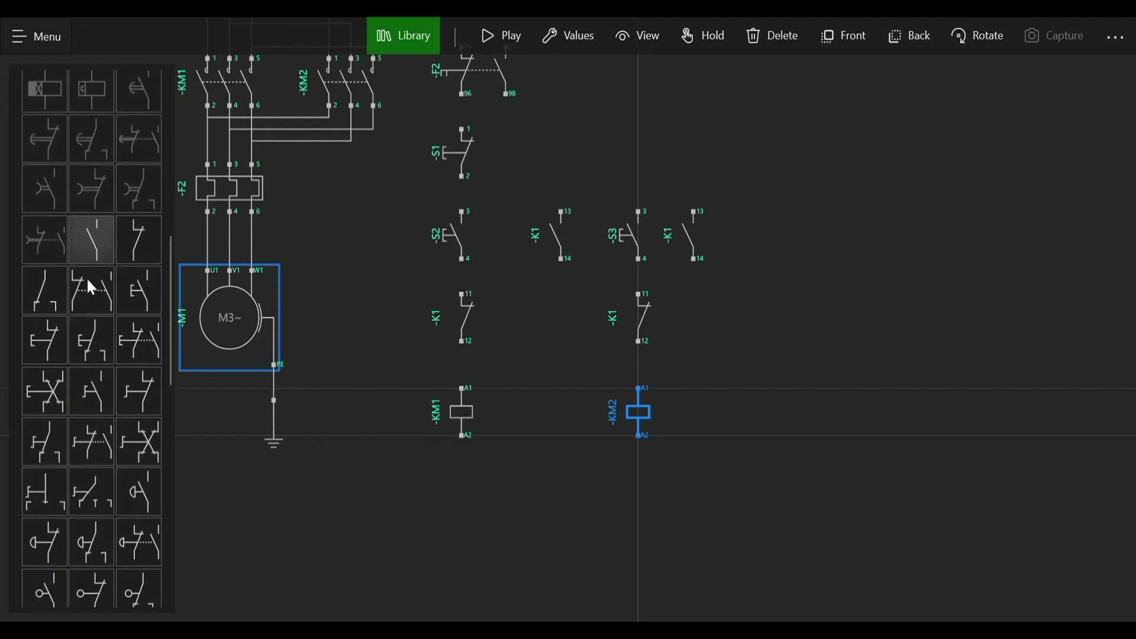
pyautogui.moveTo(89, 240); pyautogui.dragTo(770, 233)
pyautogui.click(99, 242)
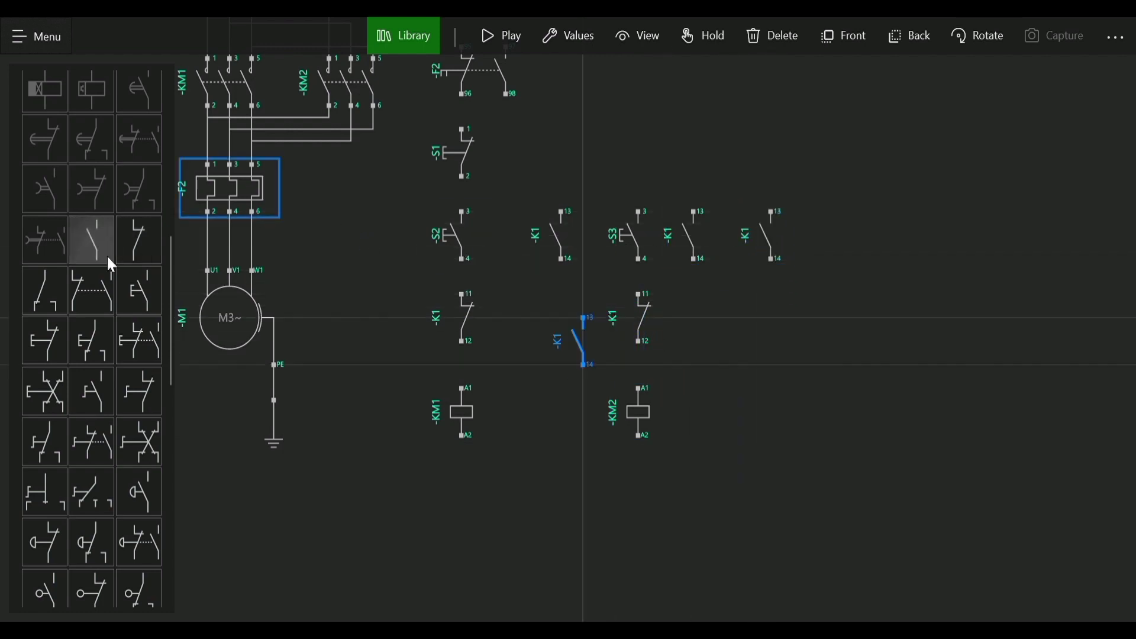
pyautogui.moveTo(585, 345); pyautogui.dragTo(846, 238)
# Add three indicator lamps side by side to the right of coil KM2, level with the contactor coils.
pyautogui.scroll(-5, 74, 343)
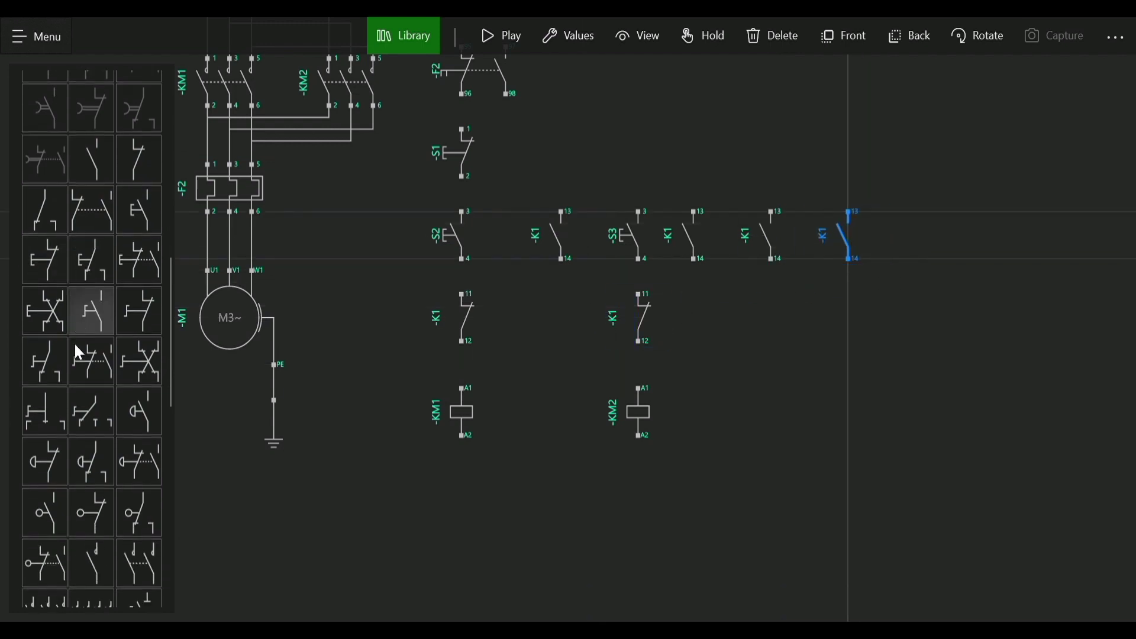
pyautogui.scroll(5, 74, 342)
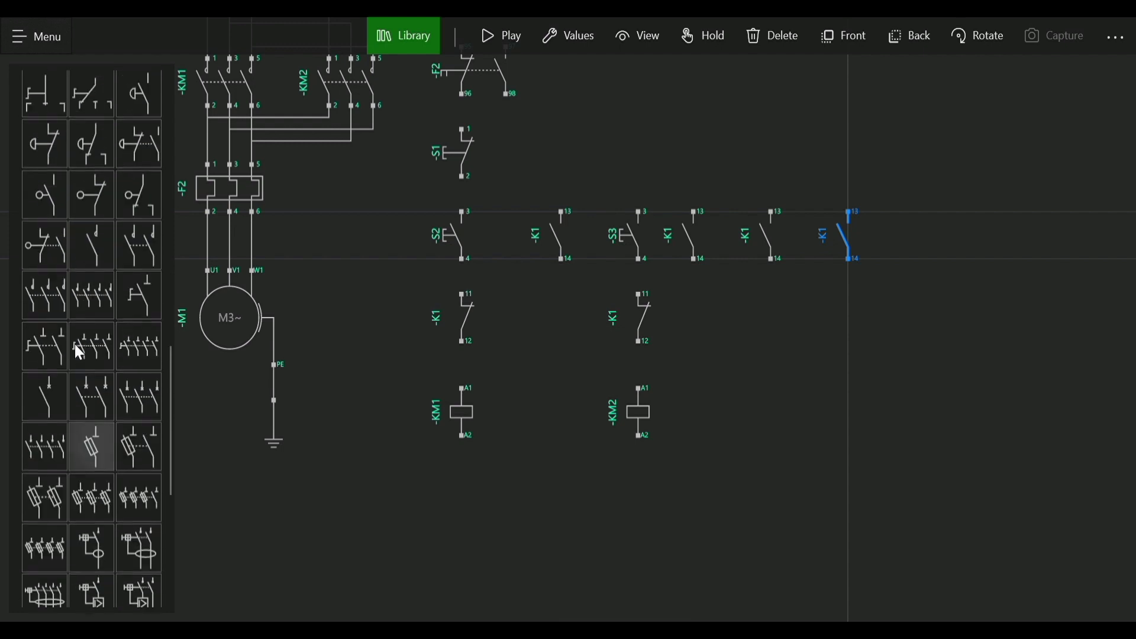
pyautogui.scroll(5, 73, 342)
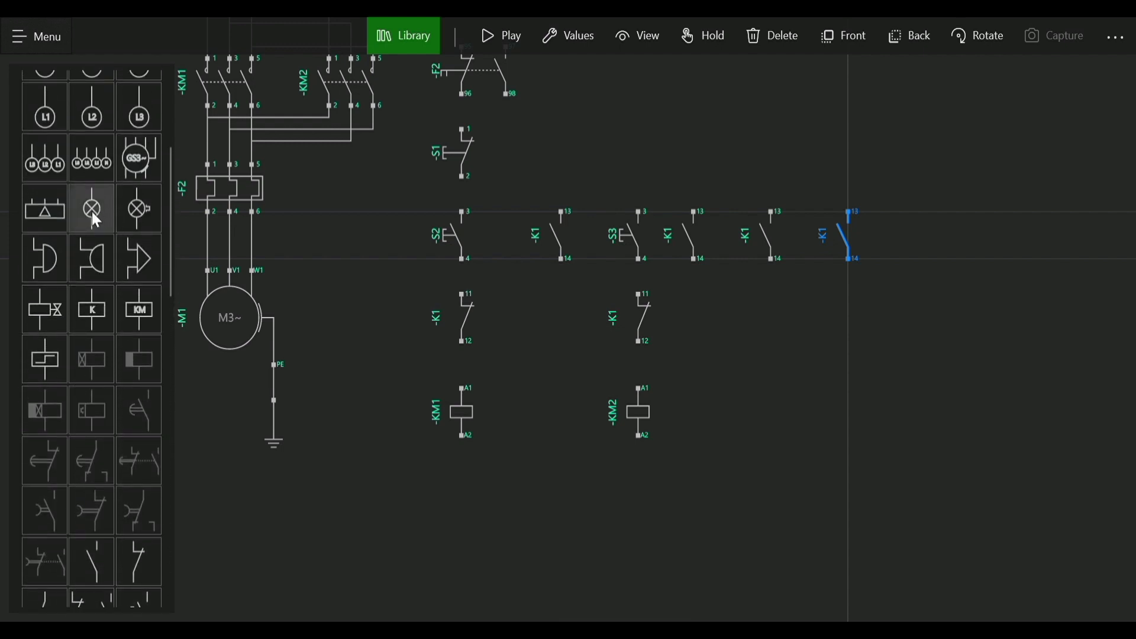
pyautogui.moveTo(93, 219); pyautogui.dragTo(773, 423)
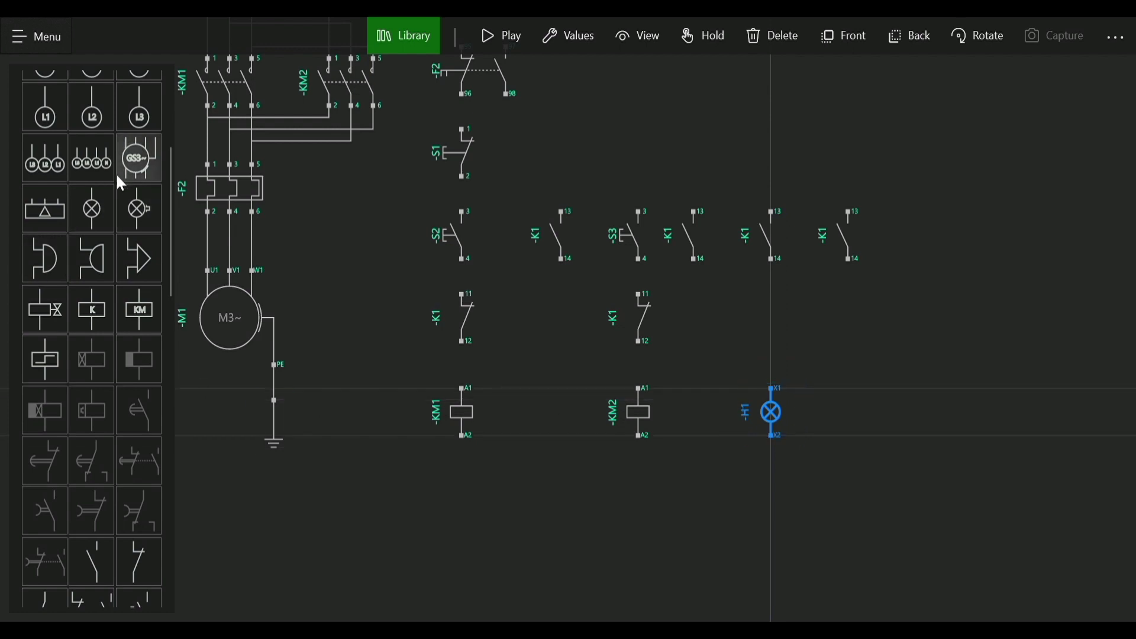
pyautogui.click(84, 215)
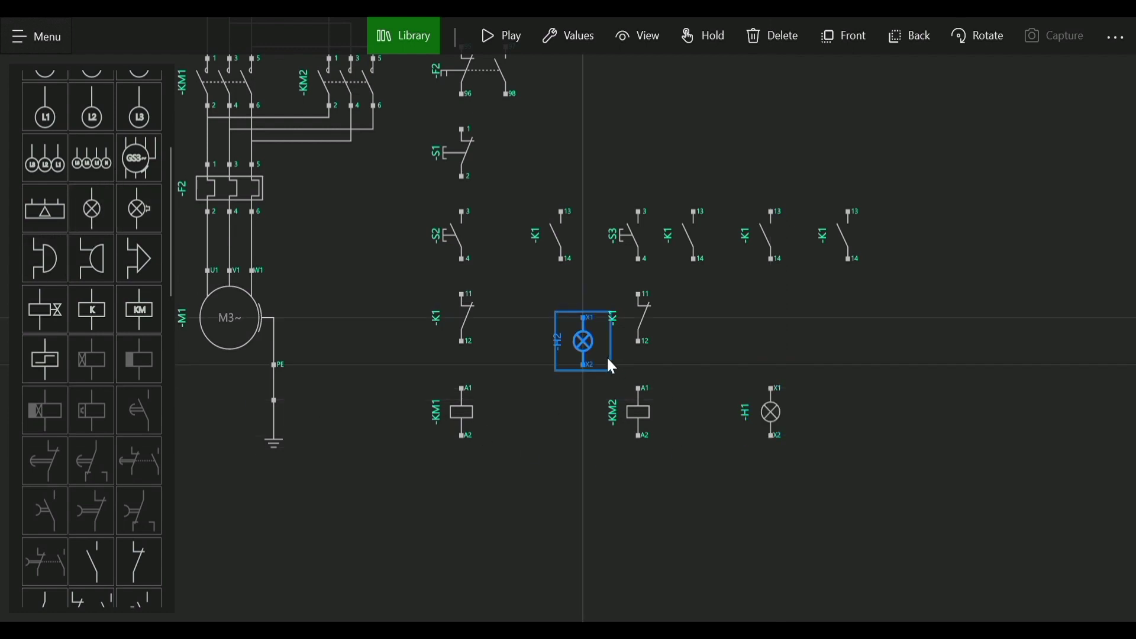
pyautogui.moveTo(587, 350); pyautogui.dragTo(842, 414)
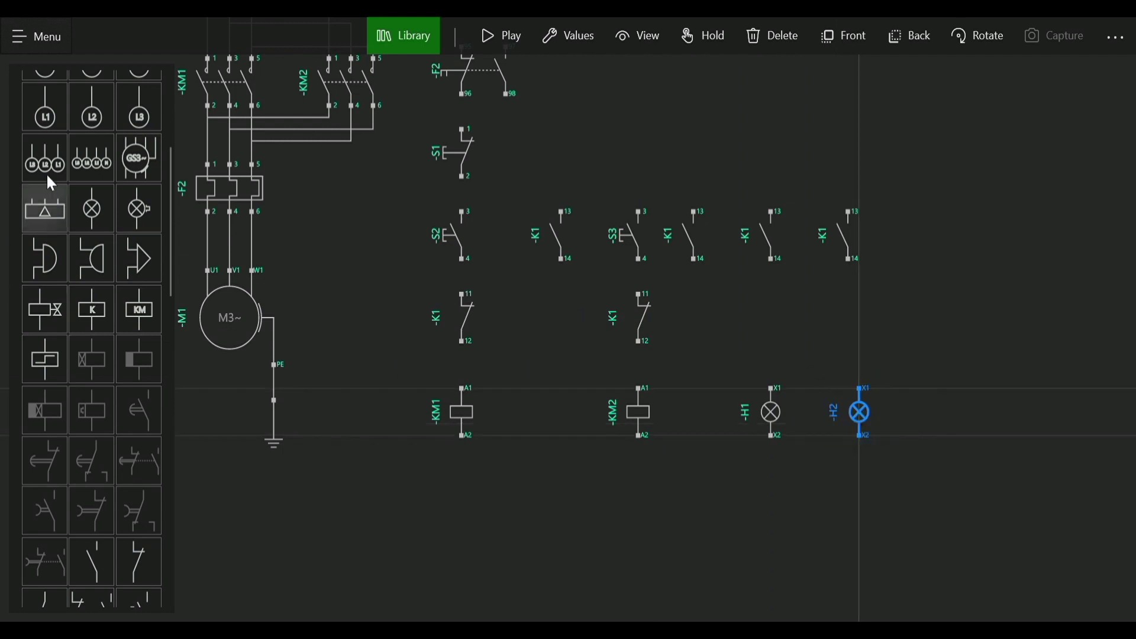
pyautogui.click(107, 214)
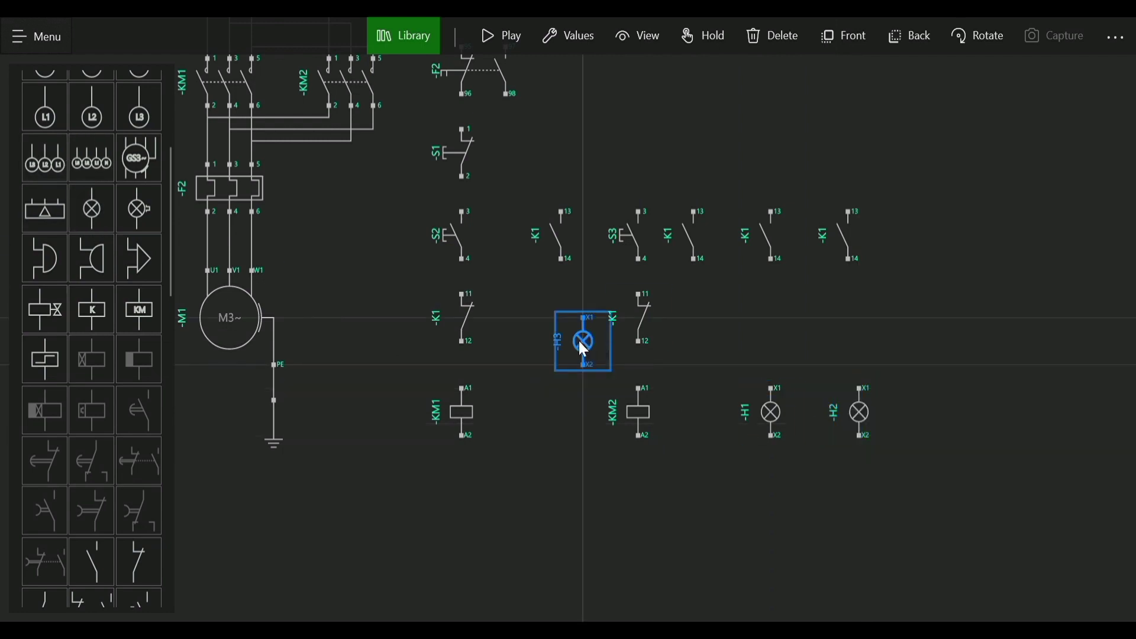
pyautogui.moveTo(581, 340); pyautogui.dragTo(938, 410)
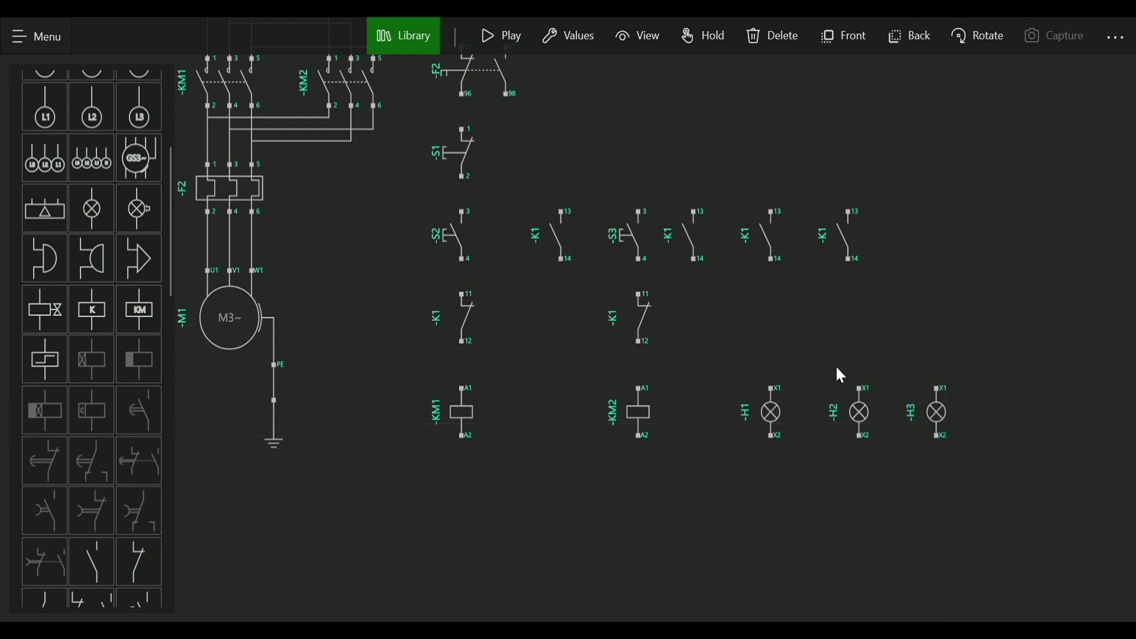
# Wire terminal 1 of control fuse F3 to the L1 supply line.
pyautogui.scroll(-2, 833, 370)
pyautogui.moveTo(862, 302); pyautogui.dragTo(840, 379)
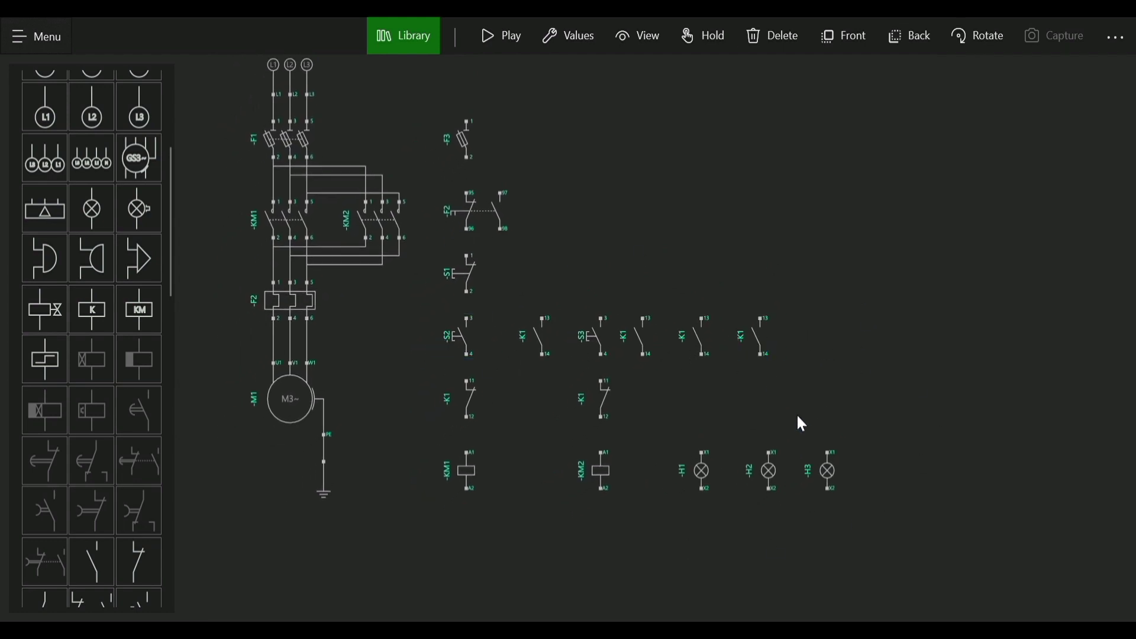
pyautogui.scroll(5, 672, 301)
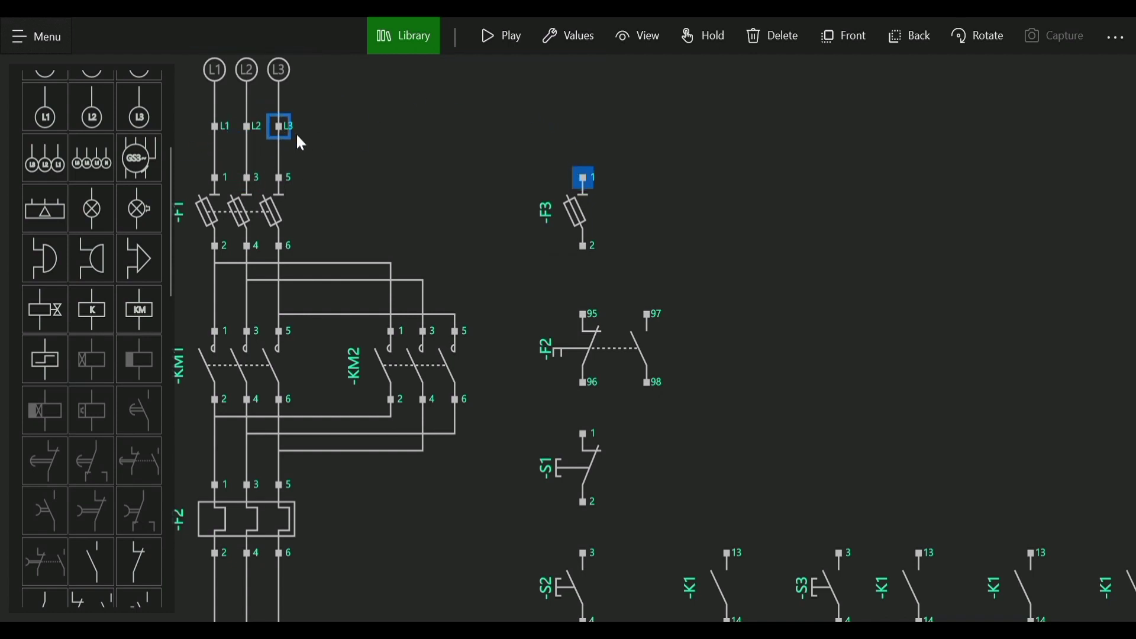
pyautogui.click(215, 132)
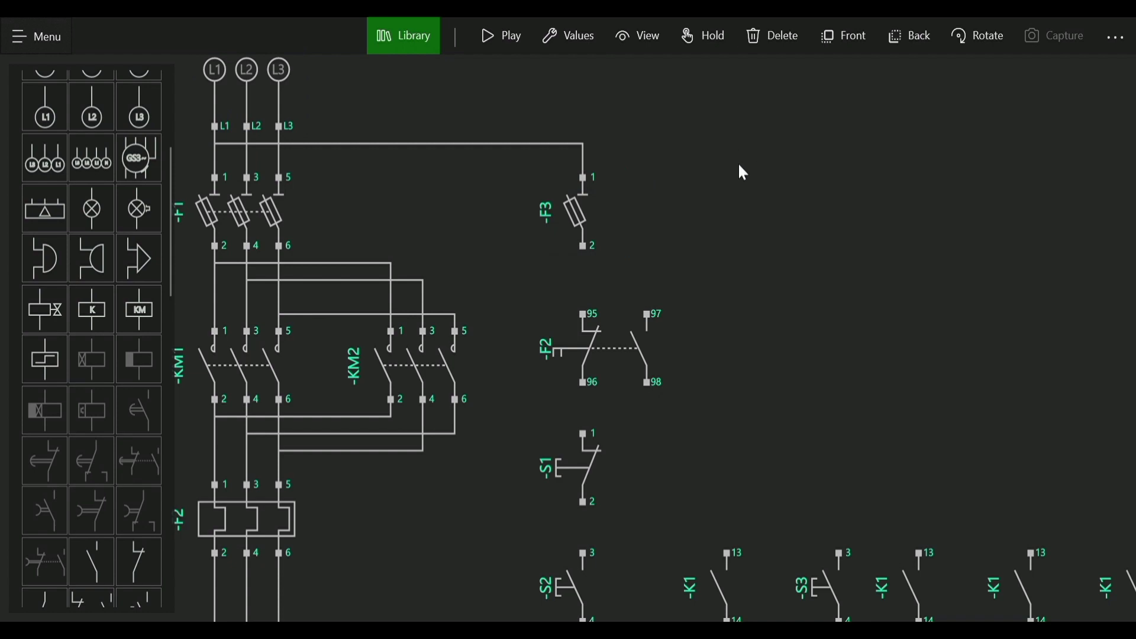
# Wire terminal 2 of fuse F3 to terminal 95 of the overload contact F2.
pyautogui.scroll(-3, 729, 170)
pyautogui.moveTo(694, 200); pyautogui.dragTo(688, 111)
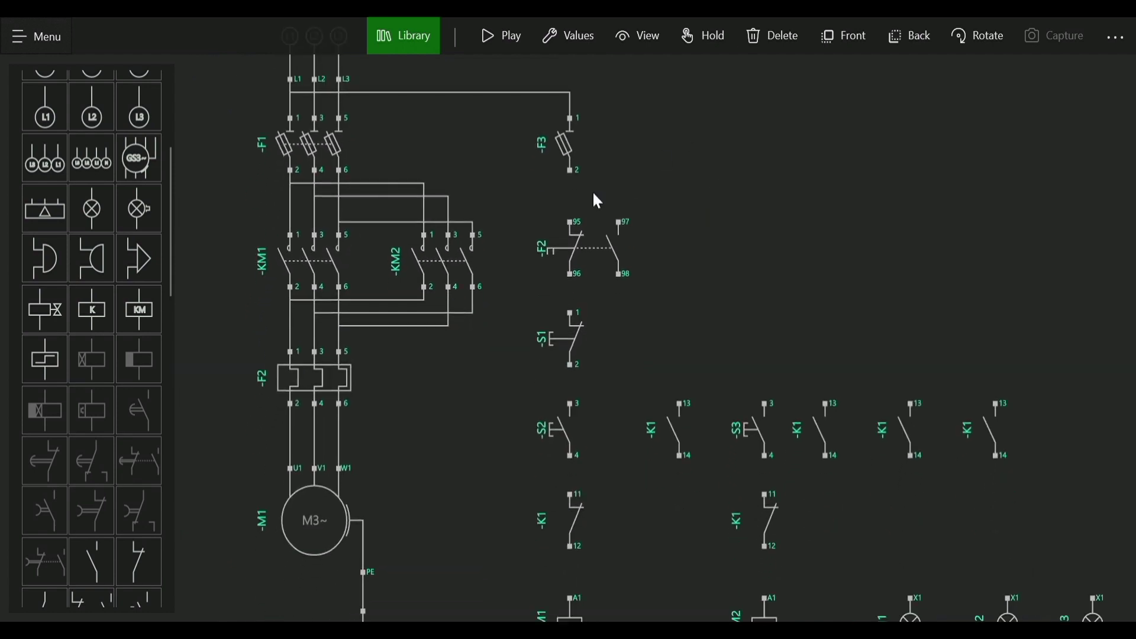
pyautogui.scroll(-3, 592, 194)
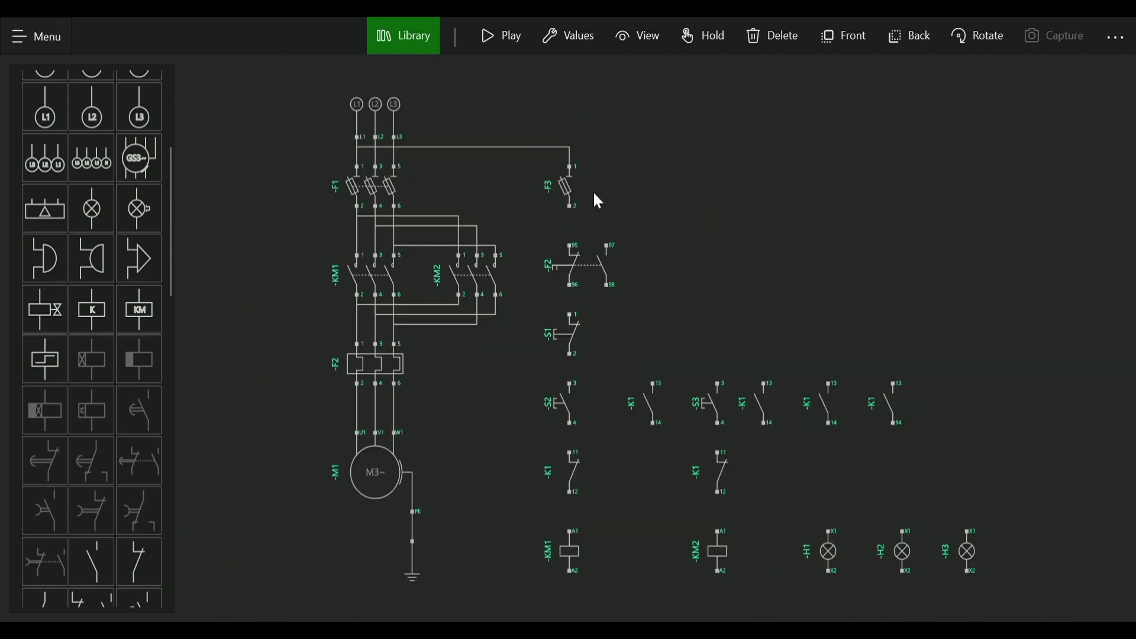
pyautogui.scroll(2, 593, 194)
pyautogui.scroll(3, 593, 190)
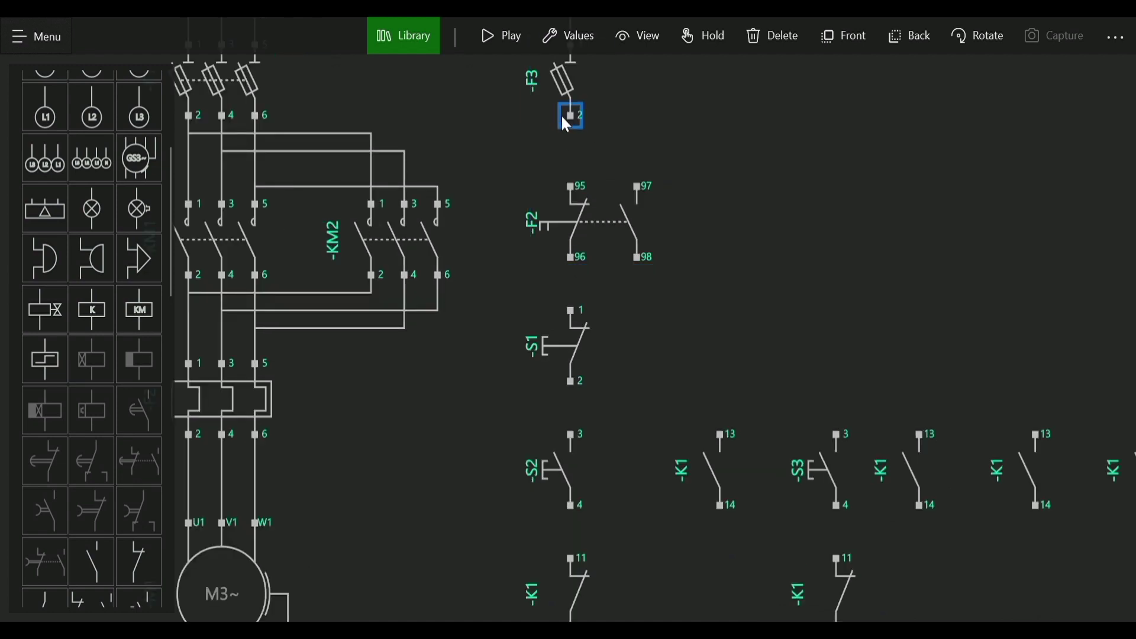
pyautogui.click(570, 186)
# Wire overload terminal 96 to terminal 1 of S1, and terminal 2 of S1 to terminal 3 of S2.
pyautogui.moveTo(638, 275); pyautogui.dragTo(649, 183)
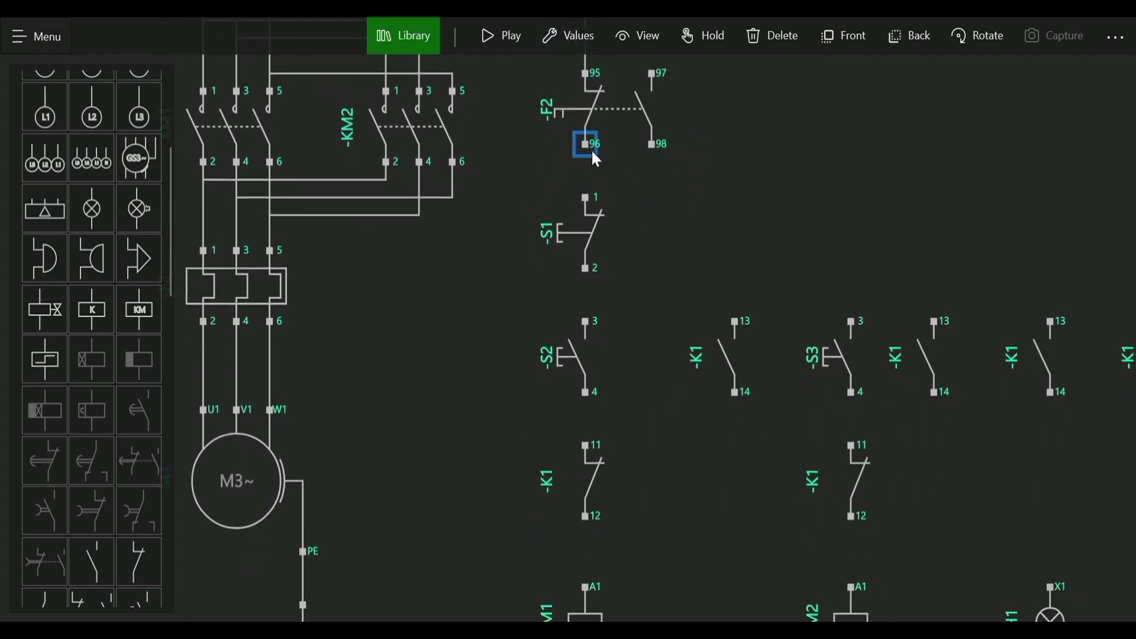
pyautogui.click(580, 194)
pyautogui.moveTo(646, 283); pyautogui.dragTo(651, 131)
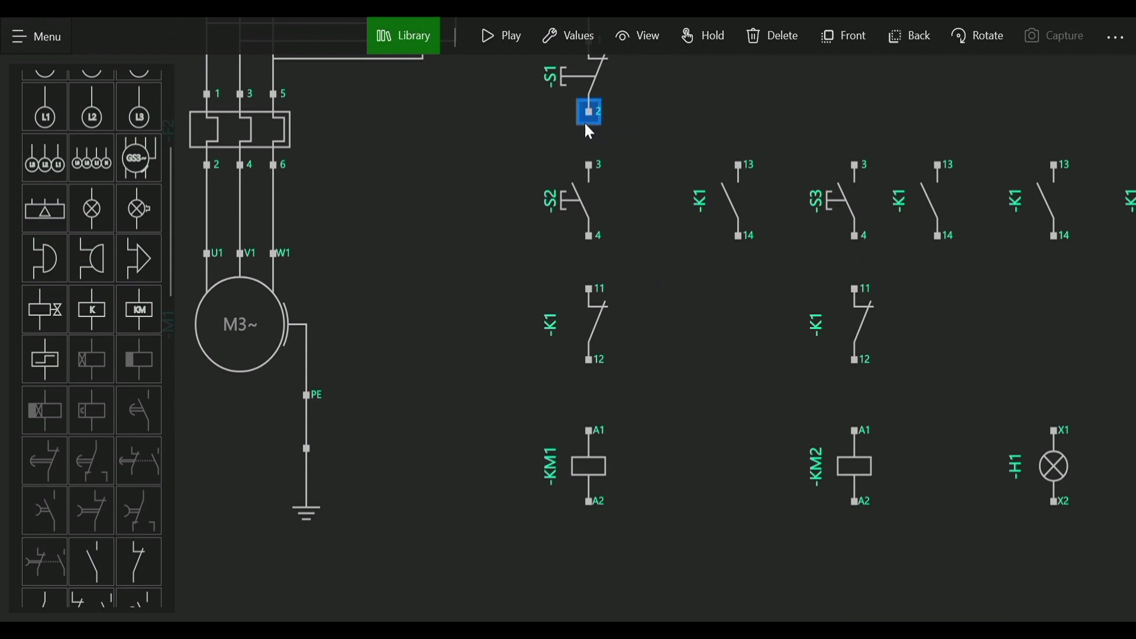
pyautogui.click(587, 171)
# Wire terminal 4 of S2 to terminal 11 of the closed contact below, and its terminal 12 to A1 of coil KM1.
pyautogui.moveTo(639, 264); pyautogui.dragTo(653, 167)
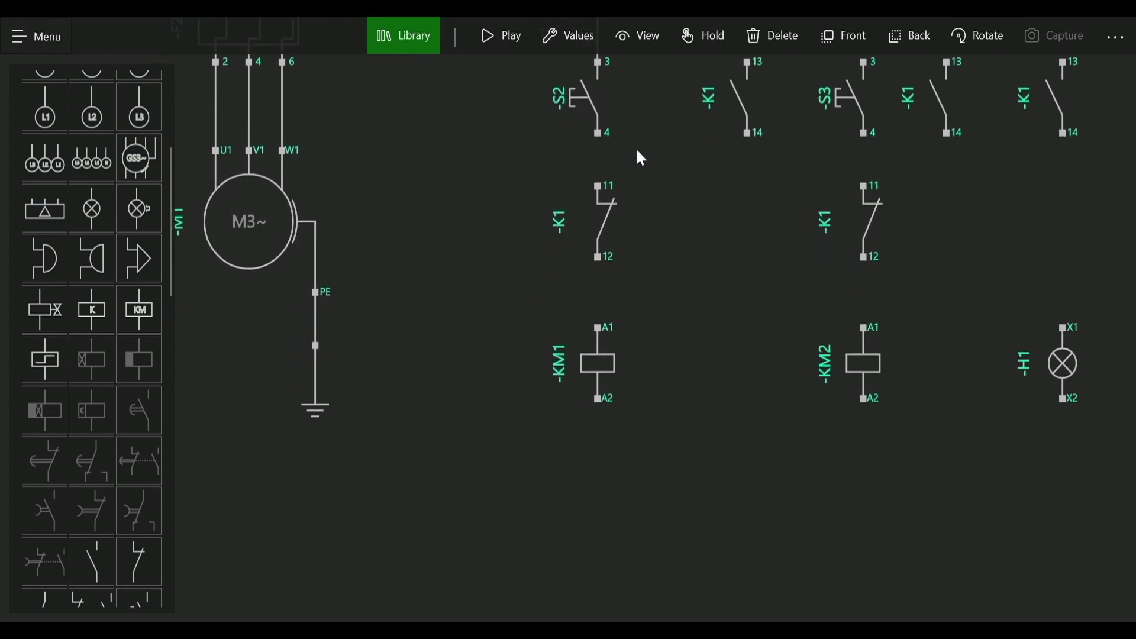
pyautogui.click(595, 190)
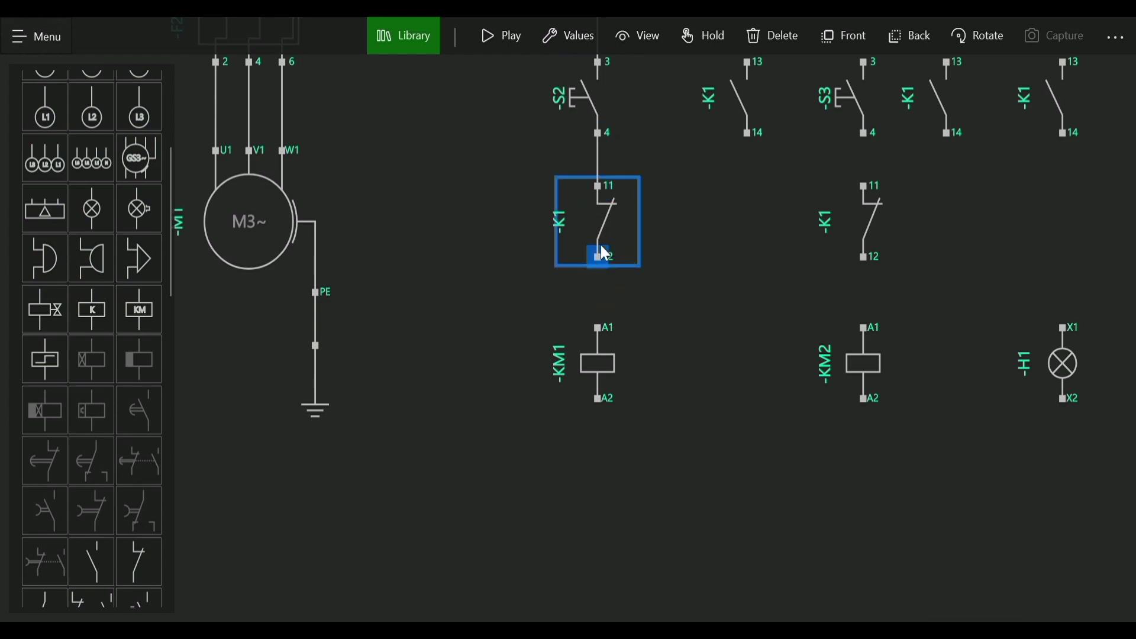
pyautogui.click(599, 326)
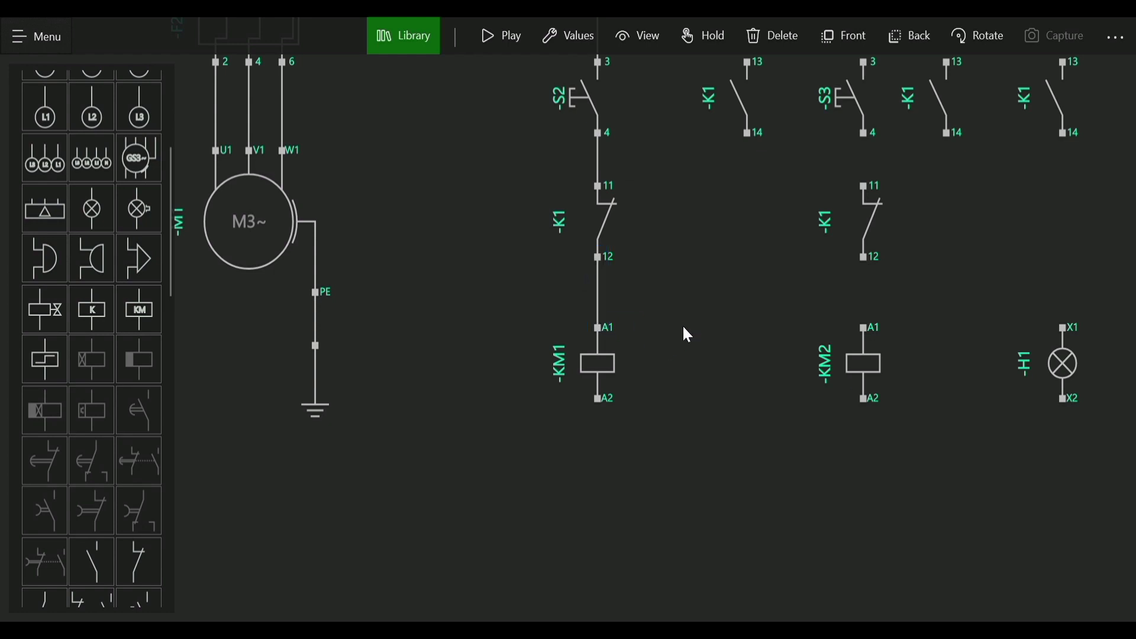
# Retag the closed contact above coil KM1 as -KM2 and set its terminals to 21 and 22.
pyautogui.scroll(-3, 683, 326)
pyautogui.moveTo(681, 325); pyautogui.dragTo(646, 380)
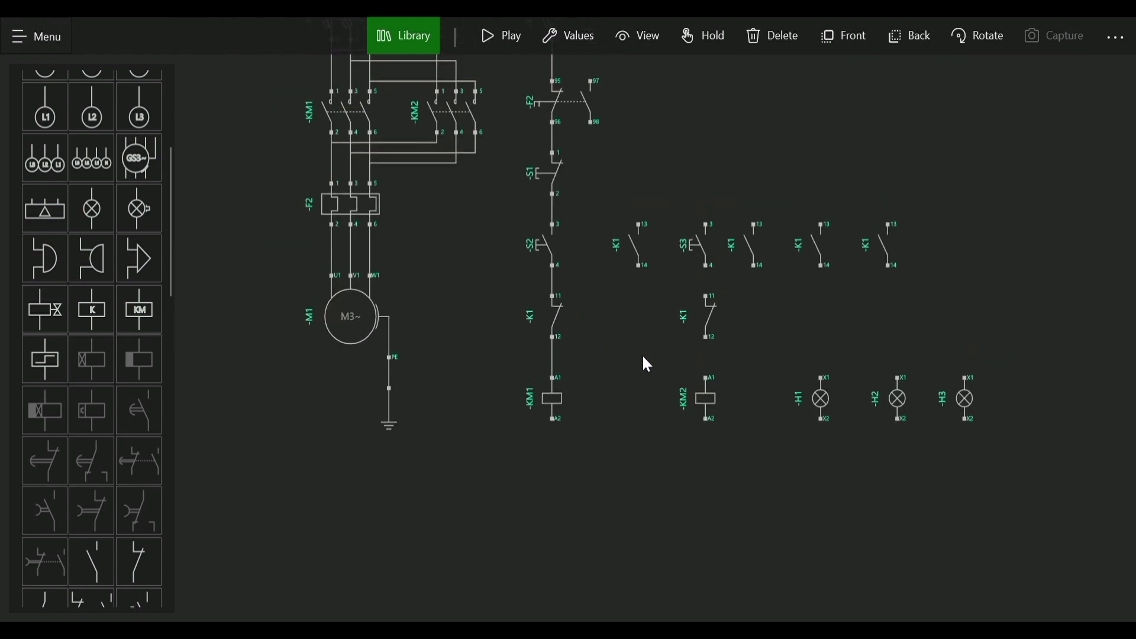
pyautogui.scroll(1, 598, 332)
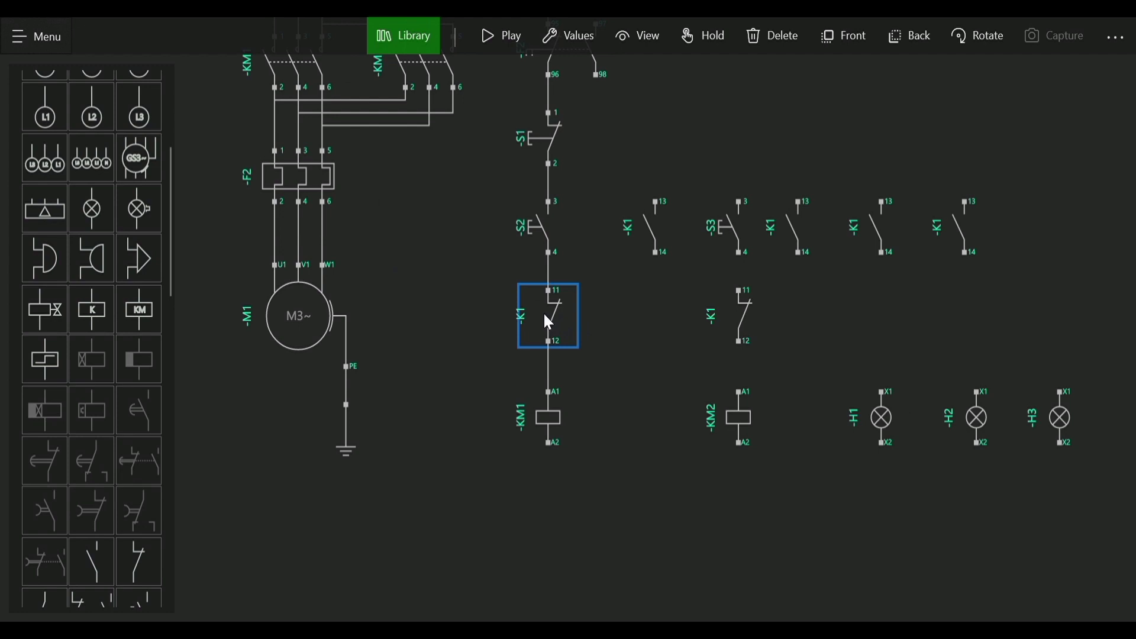
pyautogui.click(548, 322)
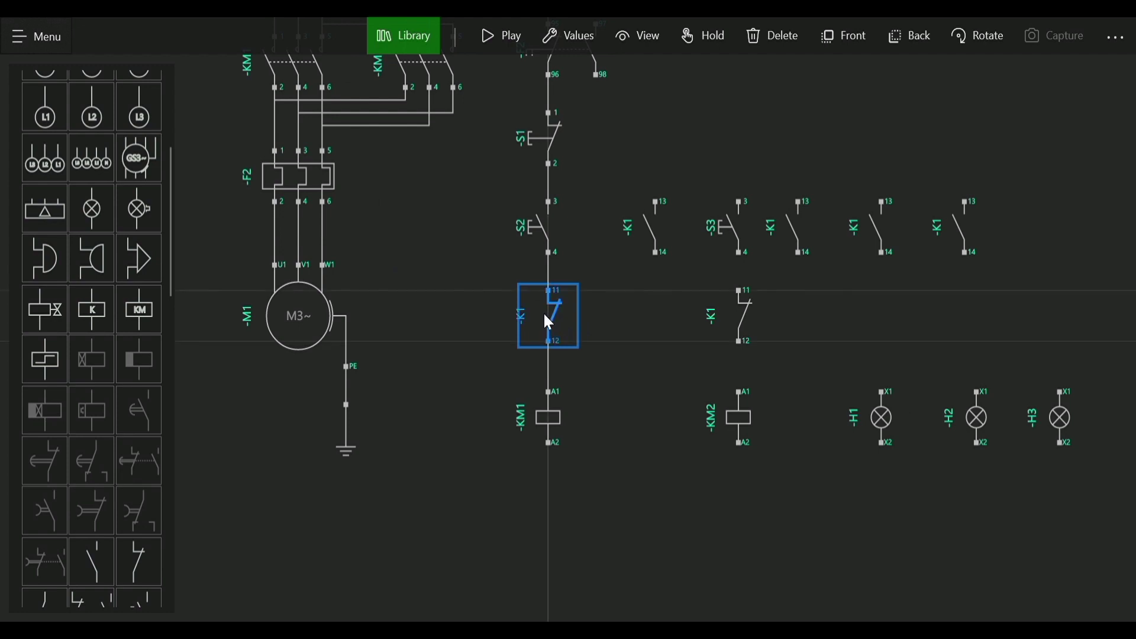
pyautogui.click(554, 49)
pyautogui.click(272, 55)
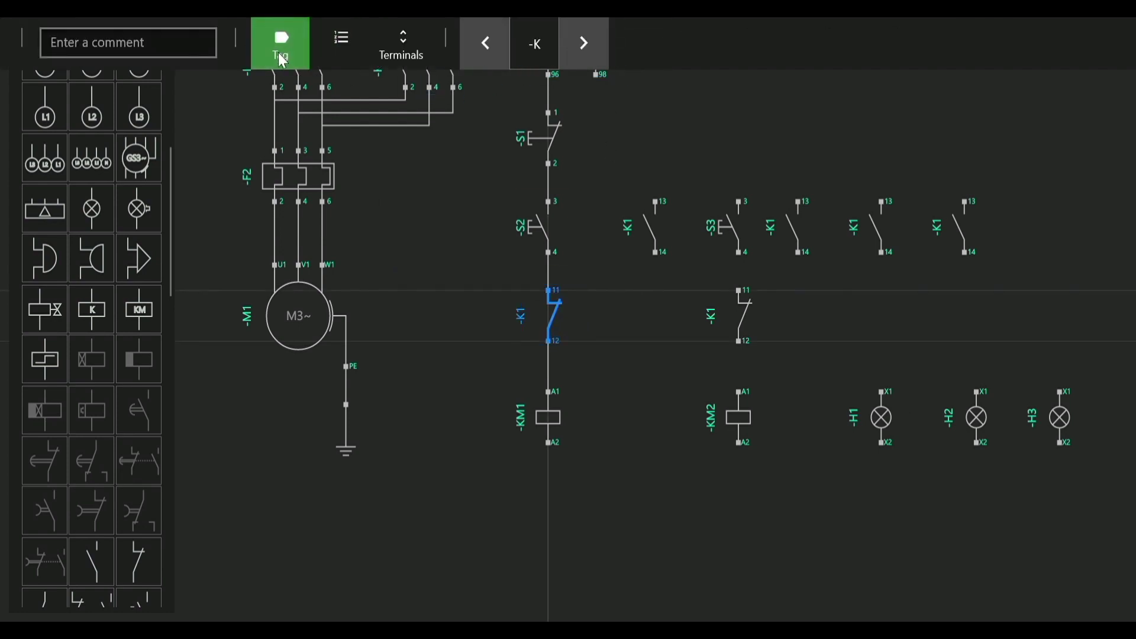
pyautogui.click(582, 40)
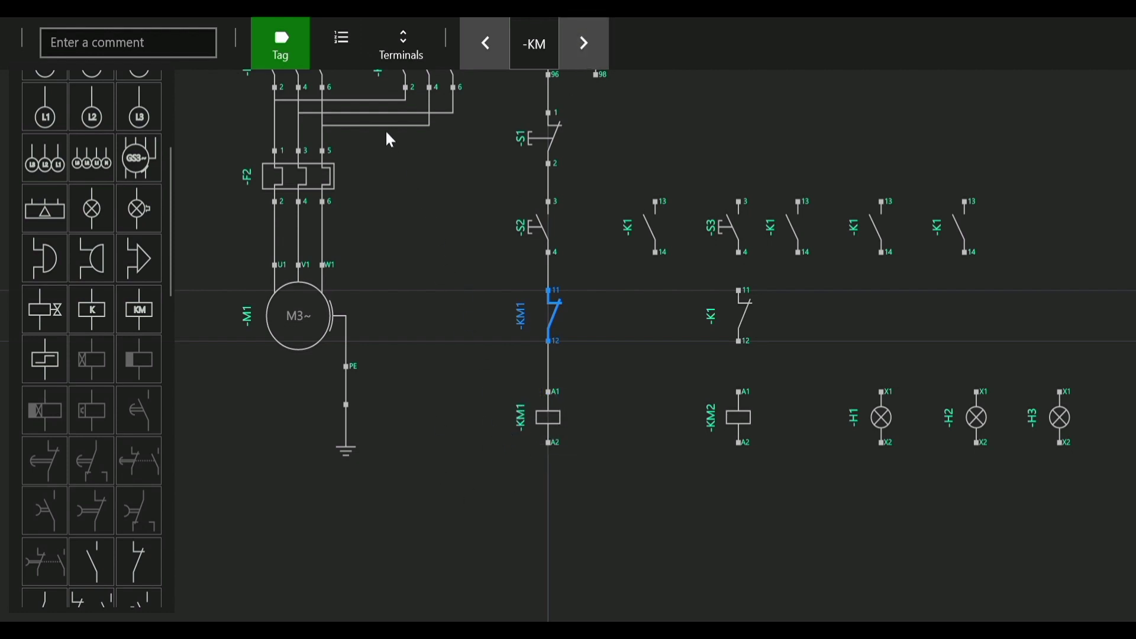
pyautogui.click(384, 52)
pyautogui.click(568, 58)
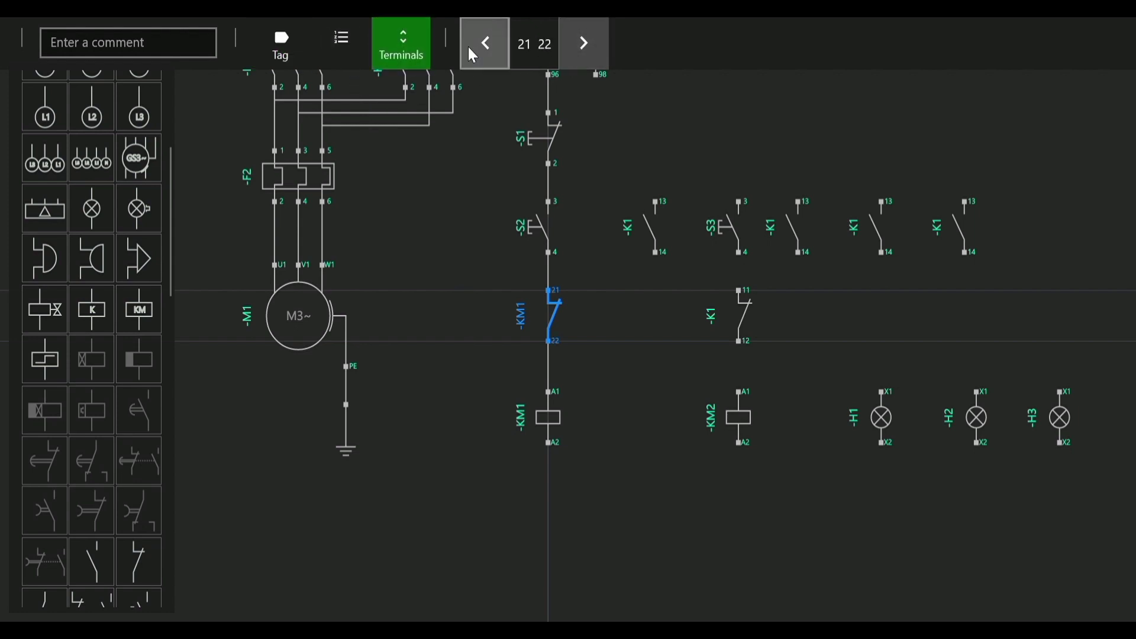
pyautogui.click(342, 55)
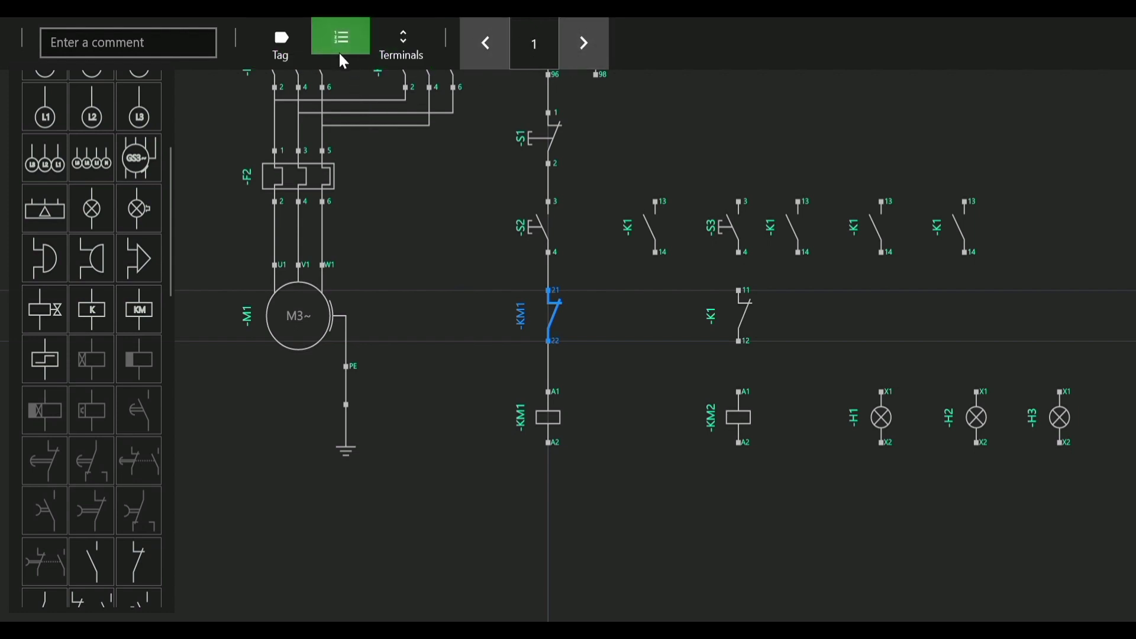
pyautogui.click(581, 56)
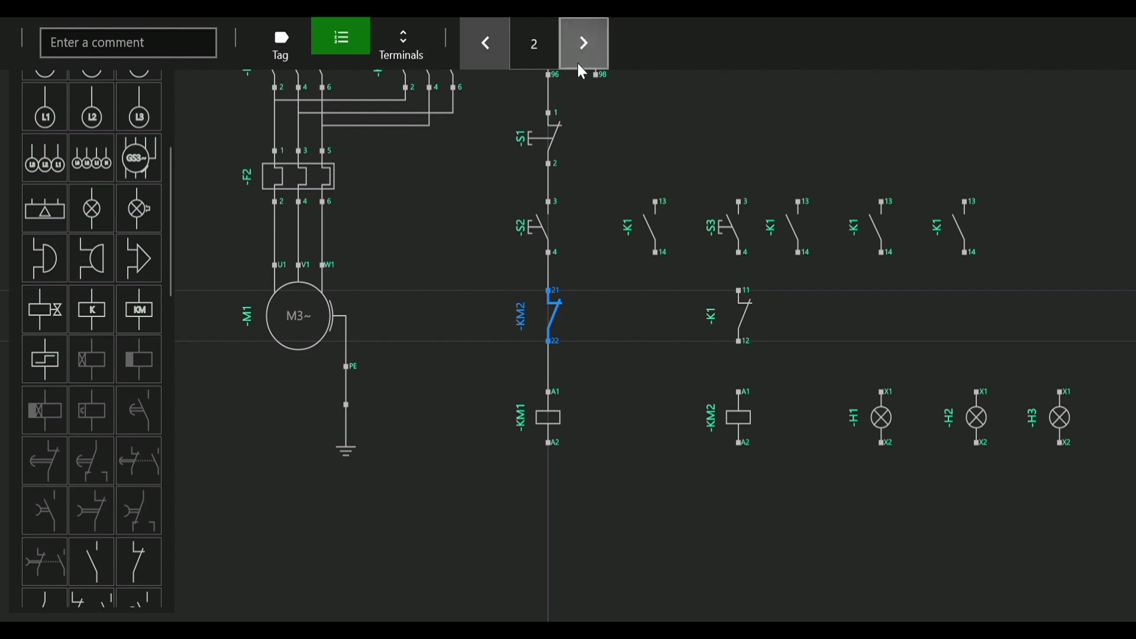
pyautogui.click(592, 488)
# Retag the open contact between S2 and S3 as -KM1.
pyautogui.moveTo(640, 445); pyautogui.dragTo(491, 482)
pyautogui.click(565, 390)
pyautogui.click(500, 362)
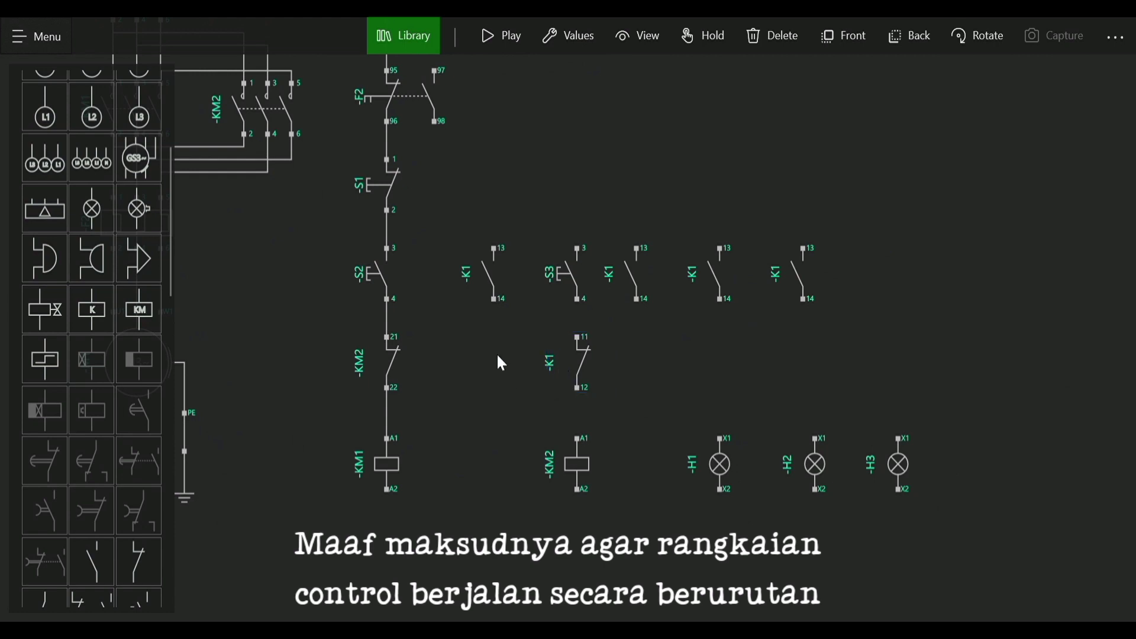
pyautogui.click(492, 272)
pyautogui.click(495, 248)
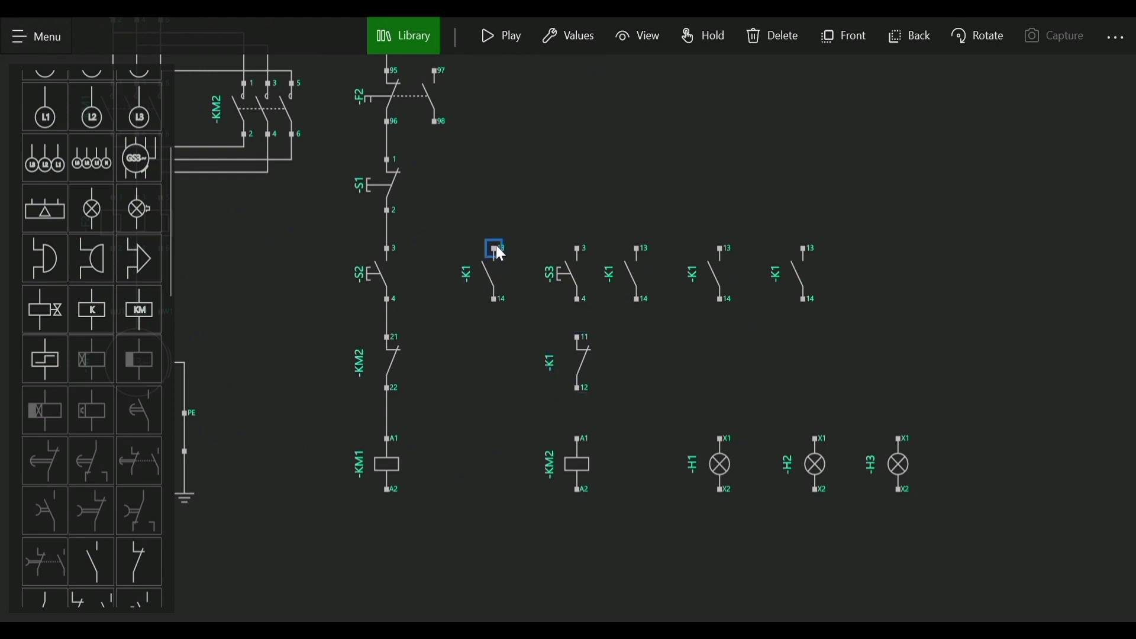
pyautogui.click(467, 267)
pyautogui.click(567, 38)
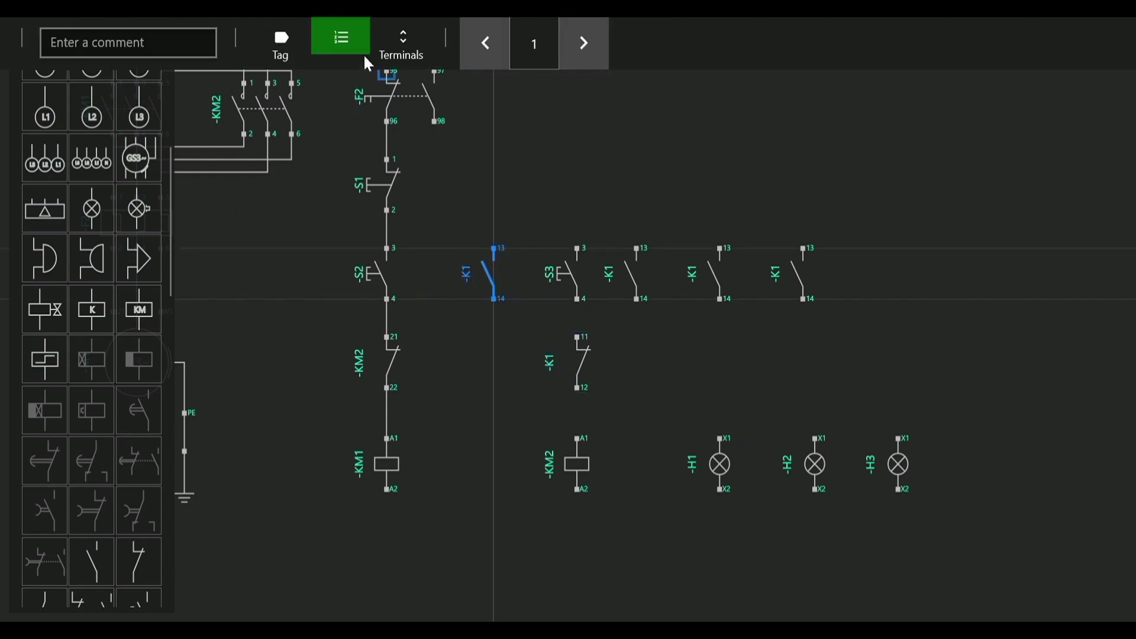
pyautogui.click(307, 46)
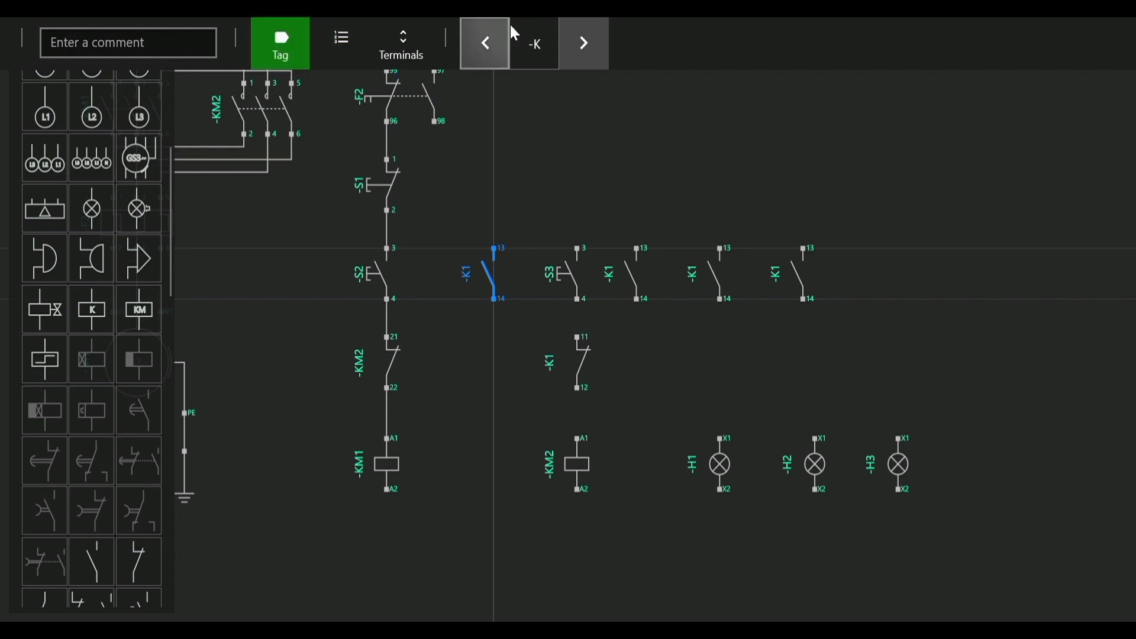
pyautogui.click(583, 48)
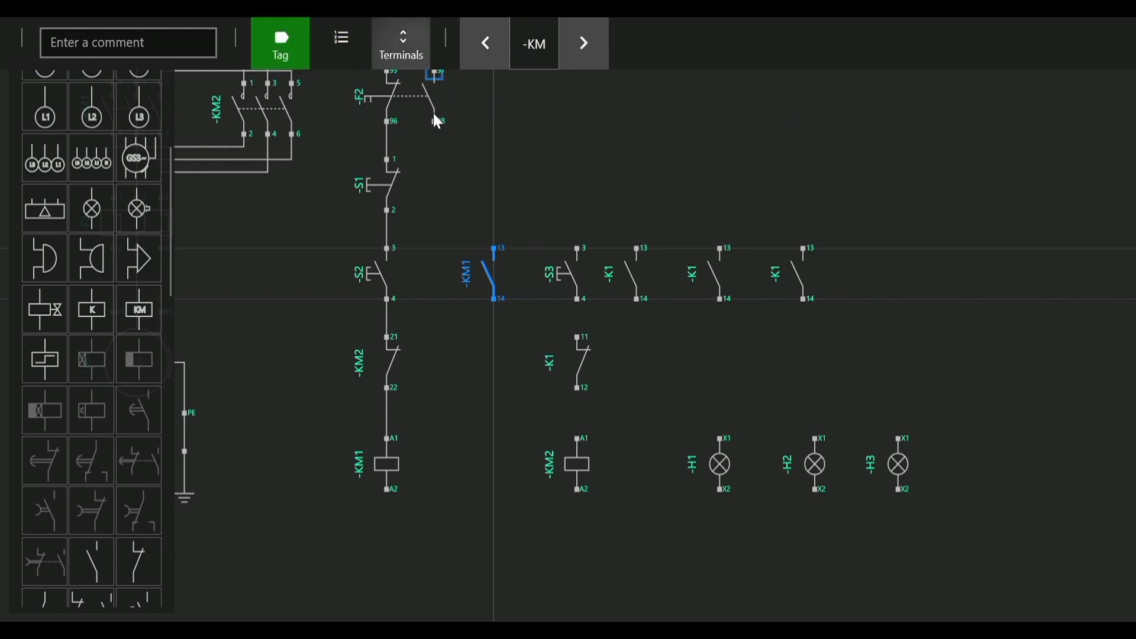
# Wire the open KM1 contact in parallel with S2, 13 to 3 and 14 to 4, and link its terminal 13 to terminal 3 of S3.
pyautogui.click(495, 250)
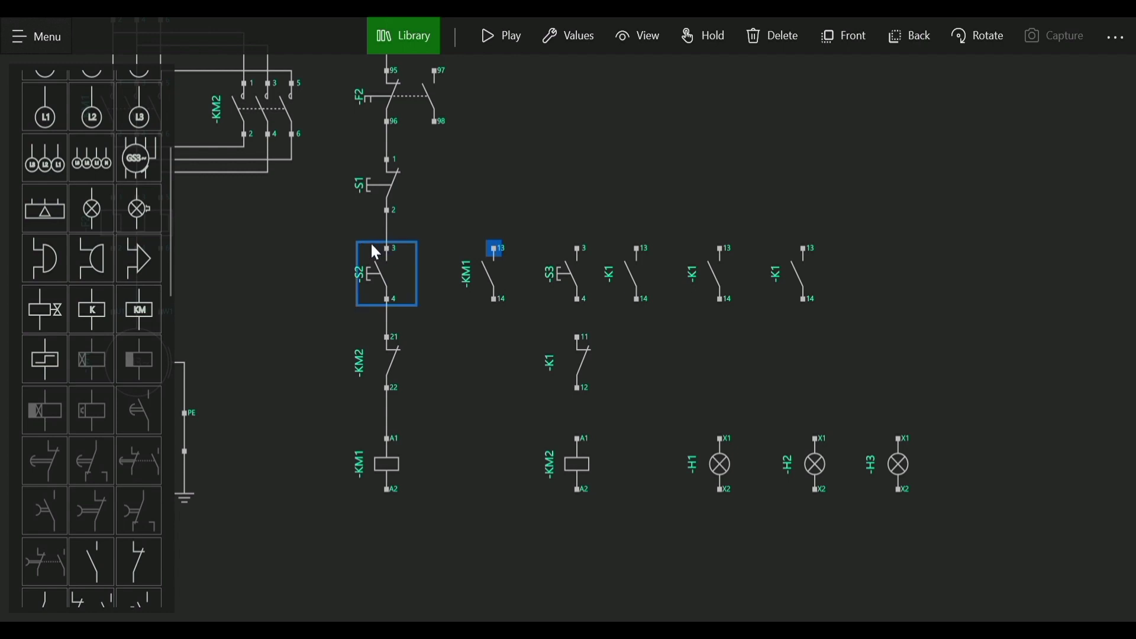
pyautogui.click(386, 247)
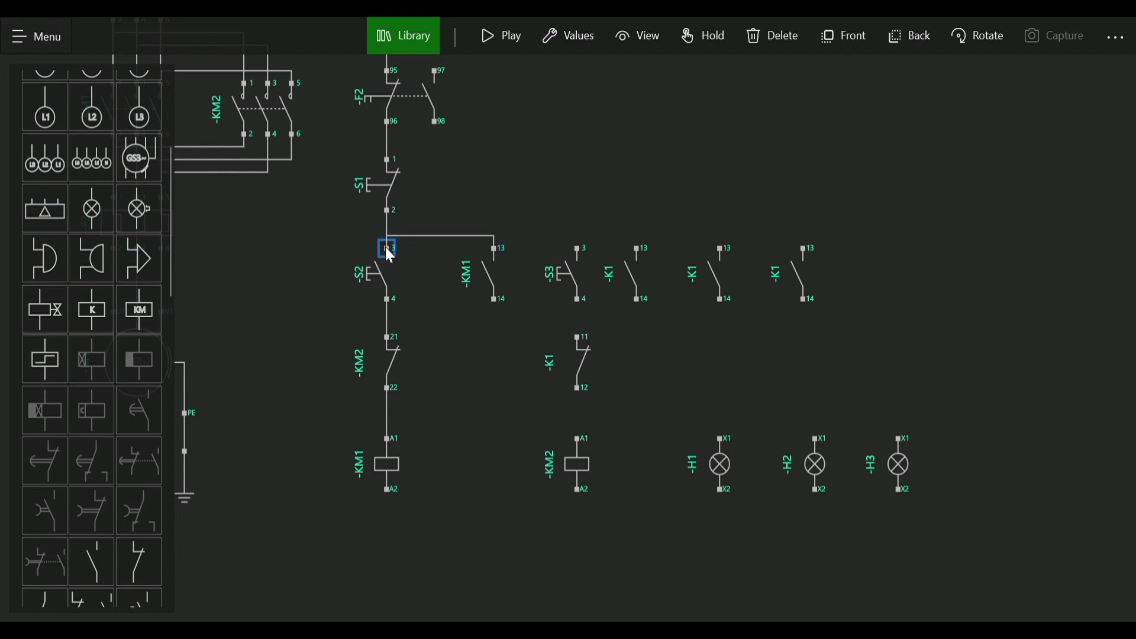
pyautogui.click(490, 304)
pyautogui.click(388, 305)
pyautogui.moveTo(478, 432); pyautogui.dragTo(406, 441)
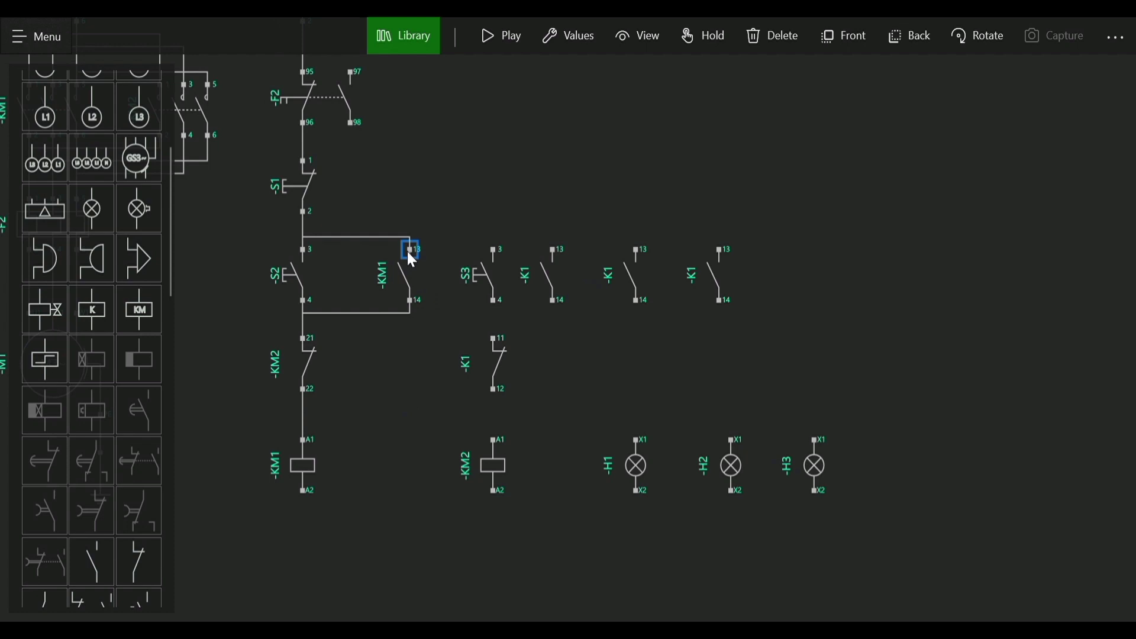
pyautogui.click(492, 255)
# Retag the closed contact above coil KM2 as -KM1 and set its terminals to 21 and 22.
pyautogui.scroll(-2, 555, 344)
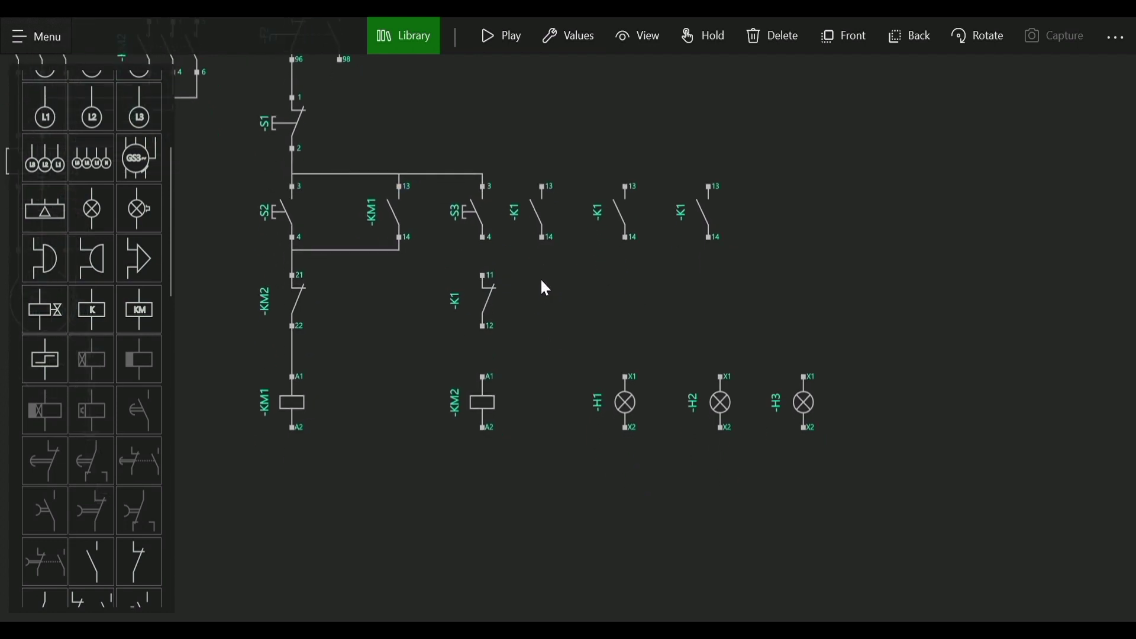
pyautogui.click(470, 292)
pyautogui.click(562, 40)
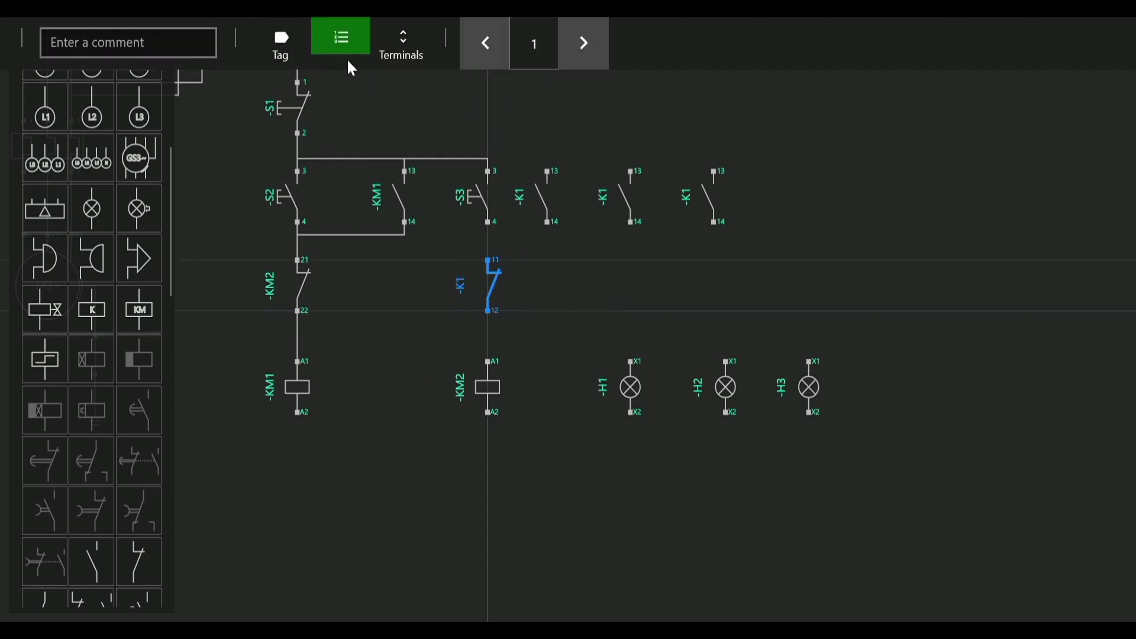
pyautogui.click(280, 49)
pyautogui.click(569, 55)
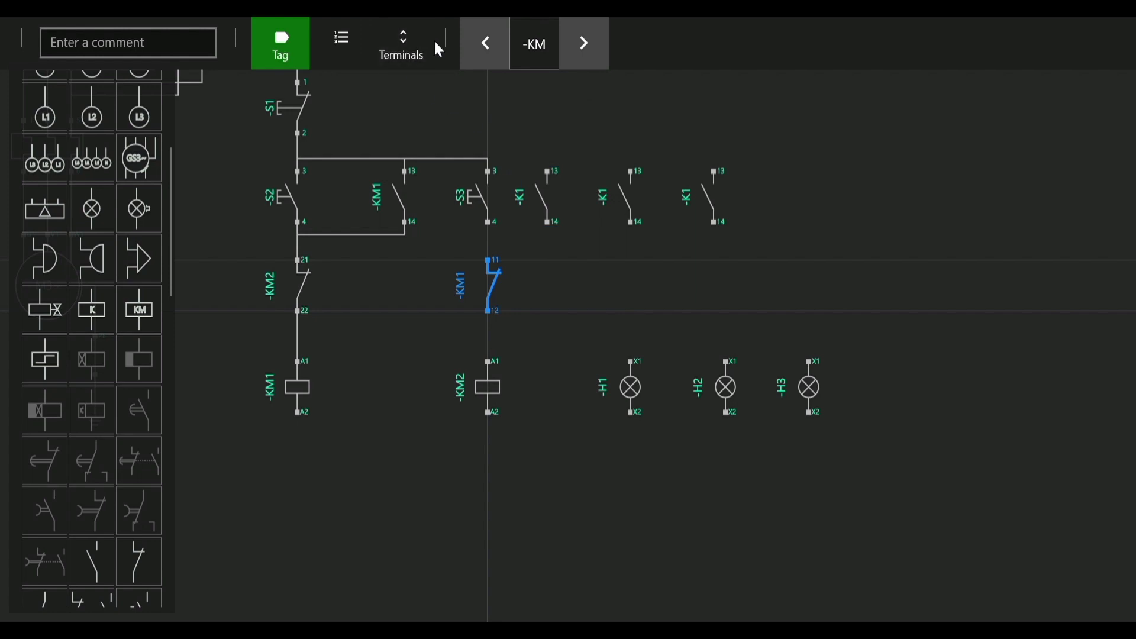
pyautogui.click(413, 51)
pyautogui.click(574, 53)
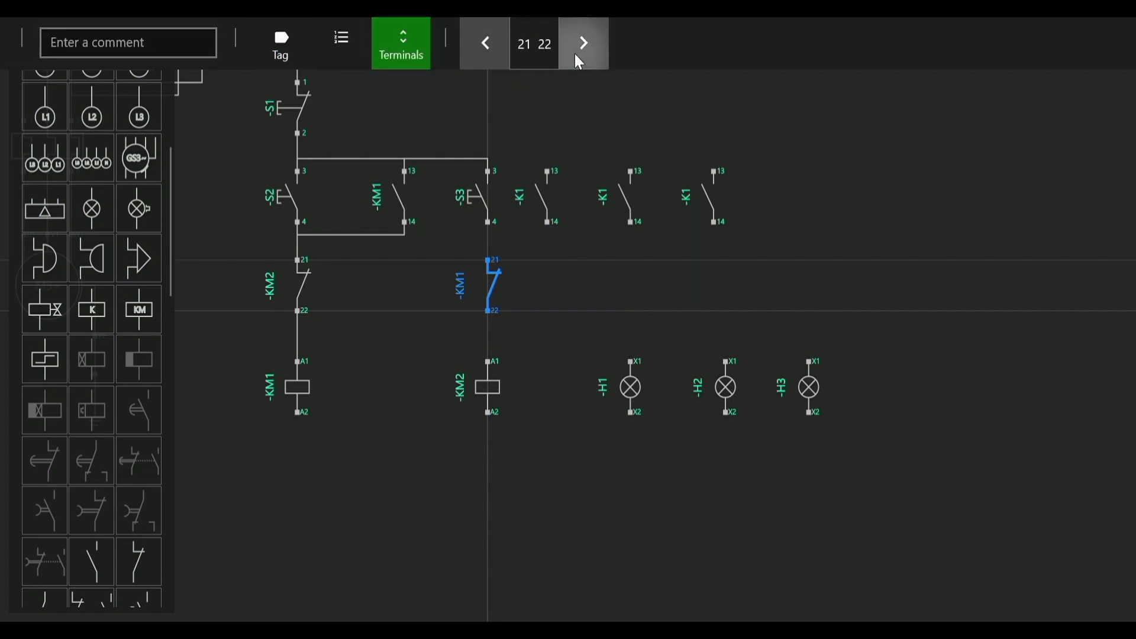
pyautogui.click(425, 503)
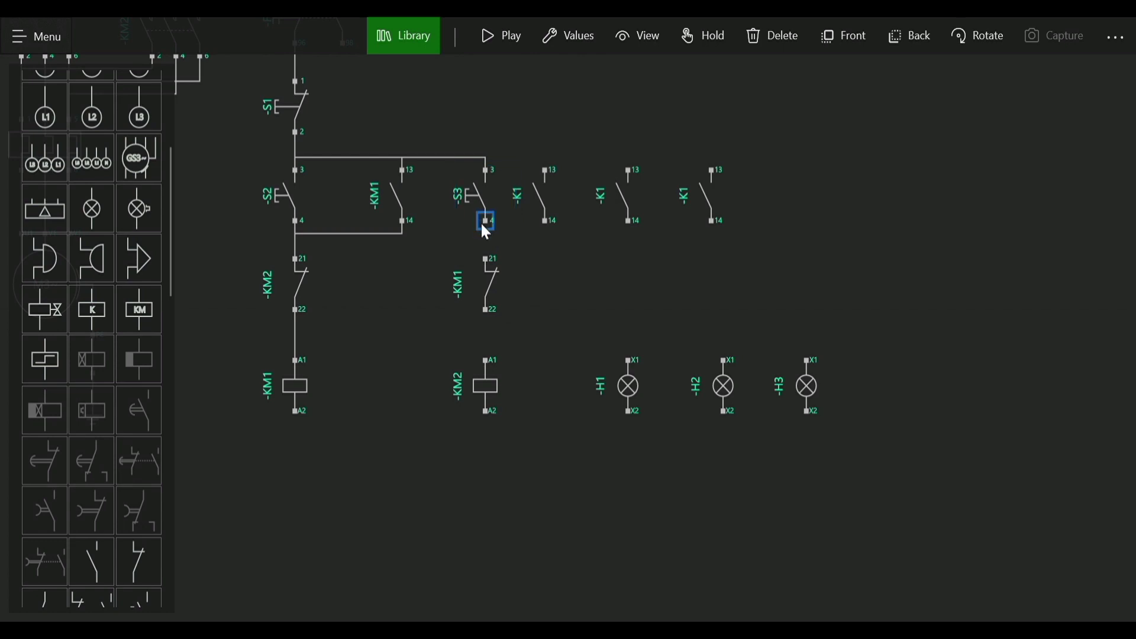
# Wire terminal 4 of S3 to terminal 21 of the closed KM1 contact, and its terminal 22 to A1 of coil KM2.
pyautogui.click(483, 269)
pyautogui.click(485, 362)
pyautogui.moveTo(566, 455); pyautogui.dragTo(527, 457)
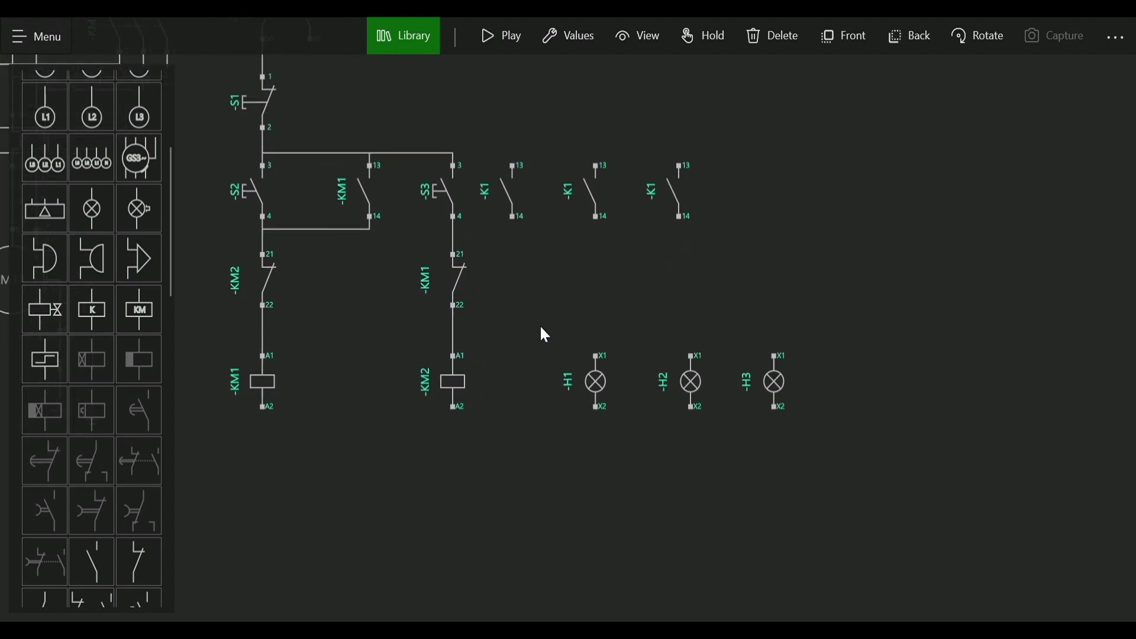
# Retag the open contact next to S3 as -KM2.
pyautogui.click(513, 180)
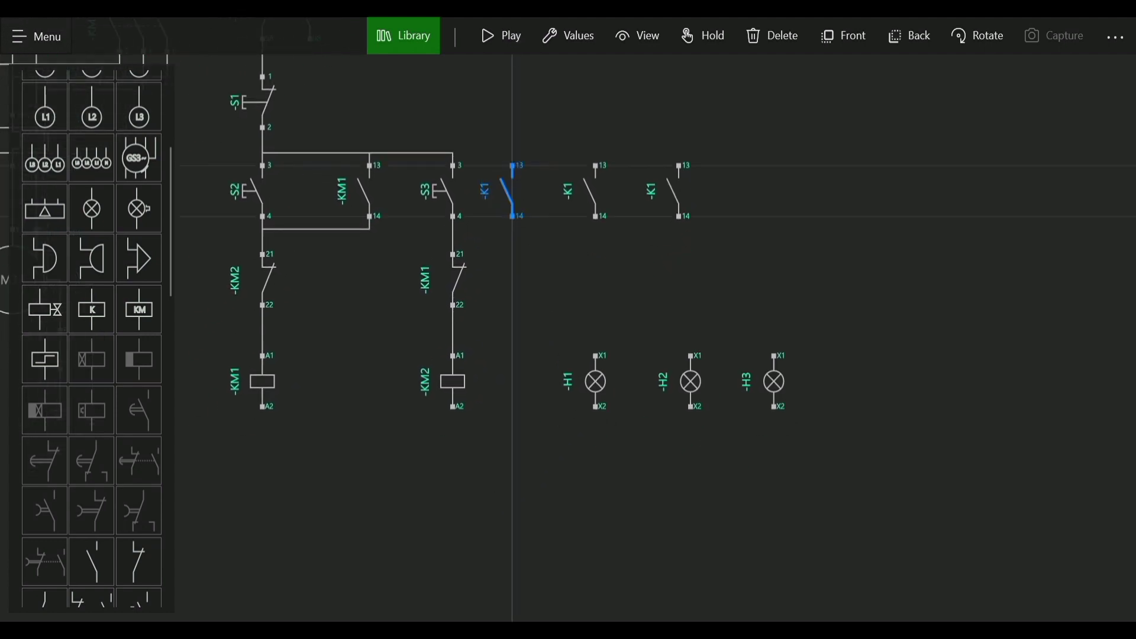
pyautogui.click(582, 31)
pyautogui.click(304, 50)
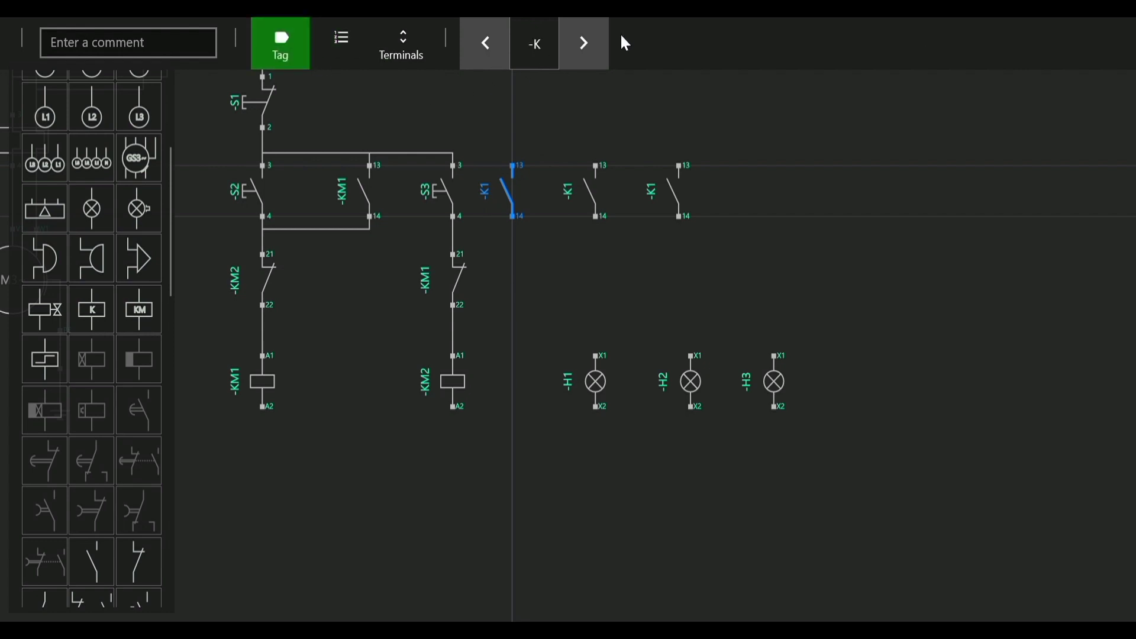
pyautogui.click(577, 55)
pyautogui.click(343, 47)
pyautogui.click(582, 43)
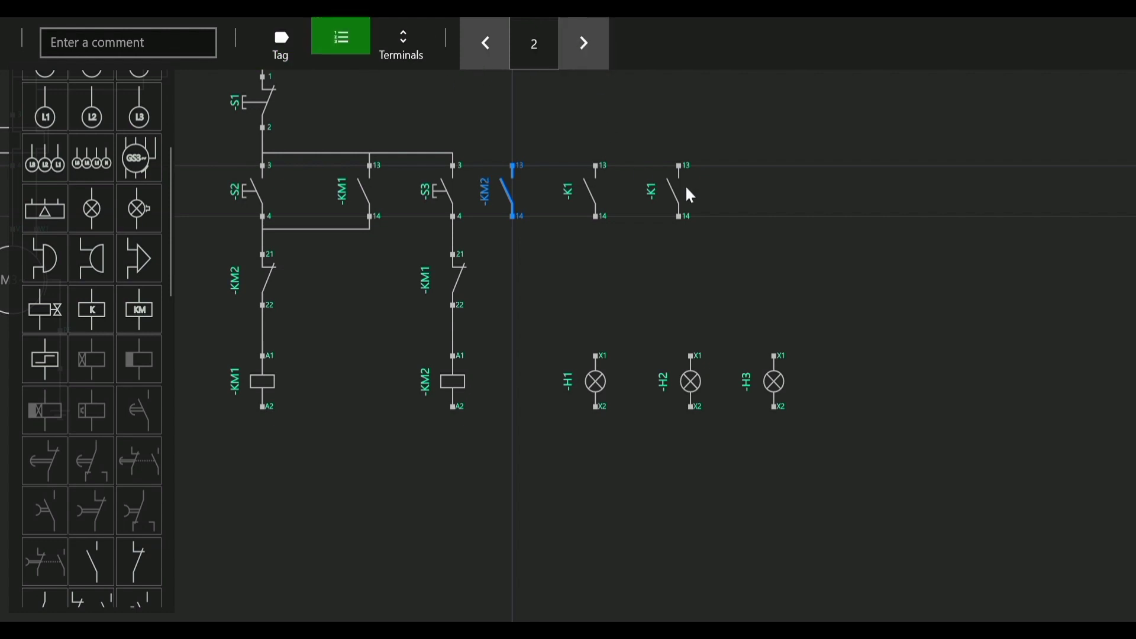
pyautogui.click(918, 158)
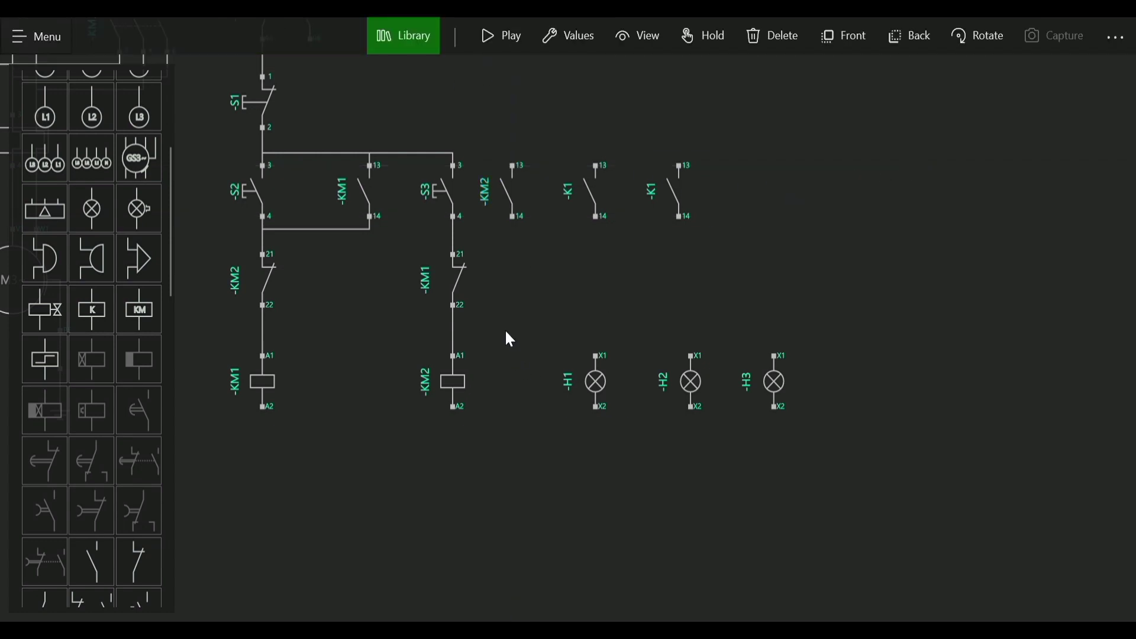
# Wire the open KM2 contact in parallel with S3, terminal 13 to terminal 3 and terminal 14 to terminal 4.
pyautogui.moveTo(522, 322); pyautogui.dragTo(570, 375)
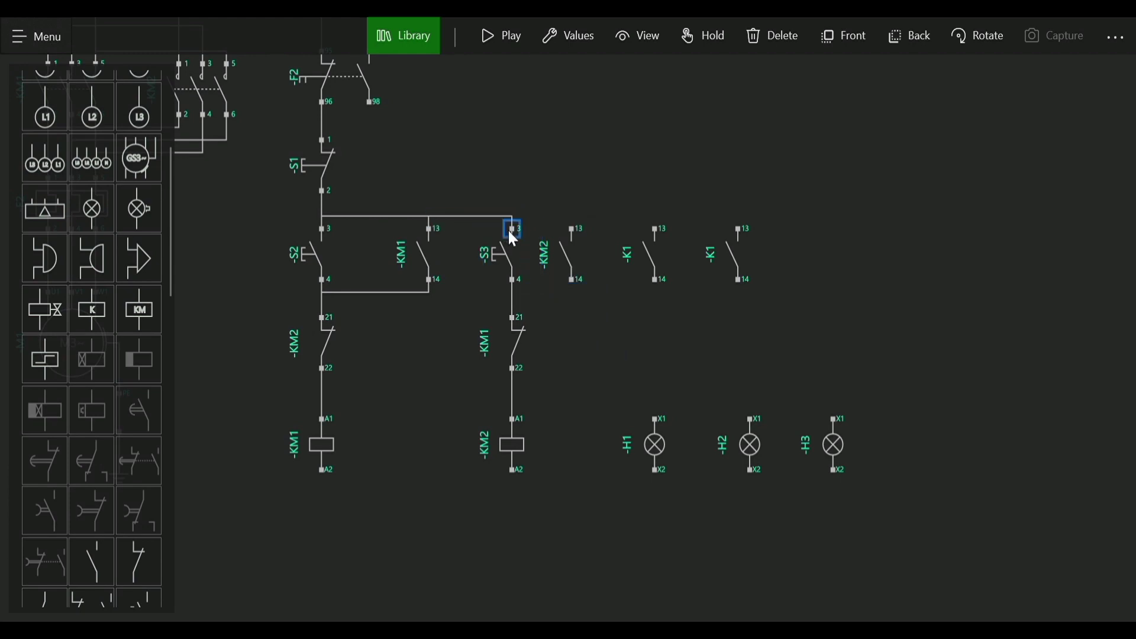
pyautogui.click(569, 231)
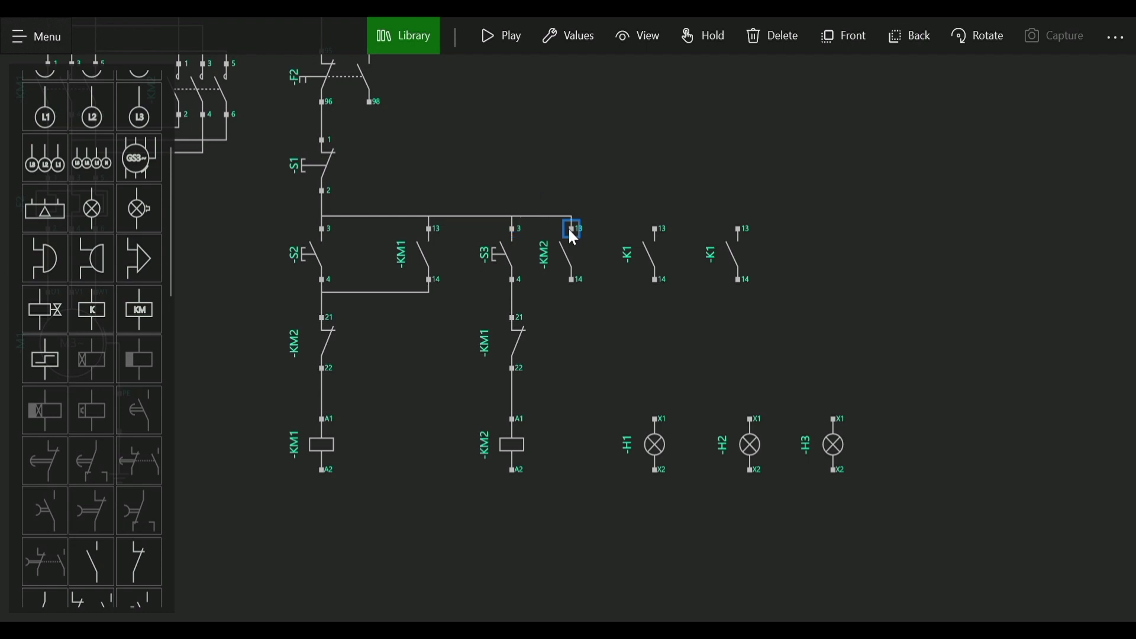
pyautogui.click(572, 280)
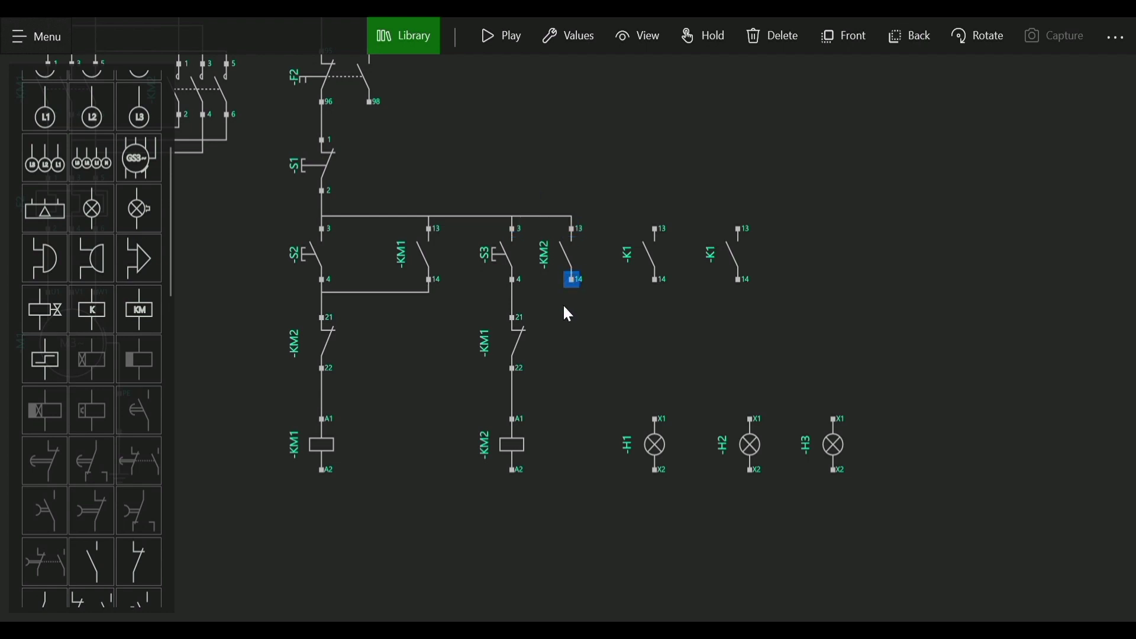
pyautogui.click(513, 281)
# Retag the open contact above lamp H1 as -KM1 and set its terminals to 43 and 44.
pyautogui.moveTo(862, 311); pyautogui.dragTo(835, 329)
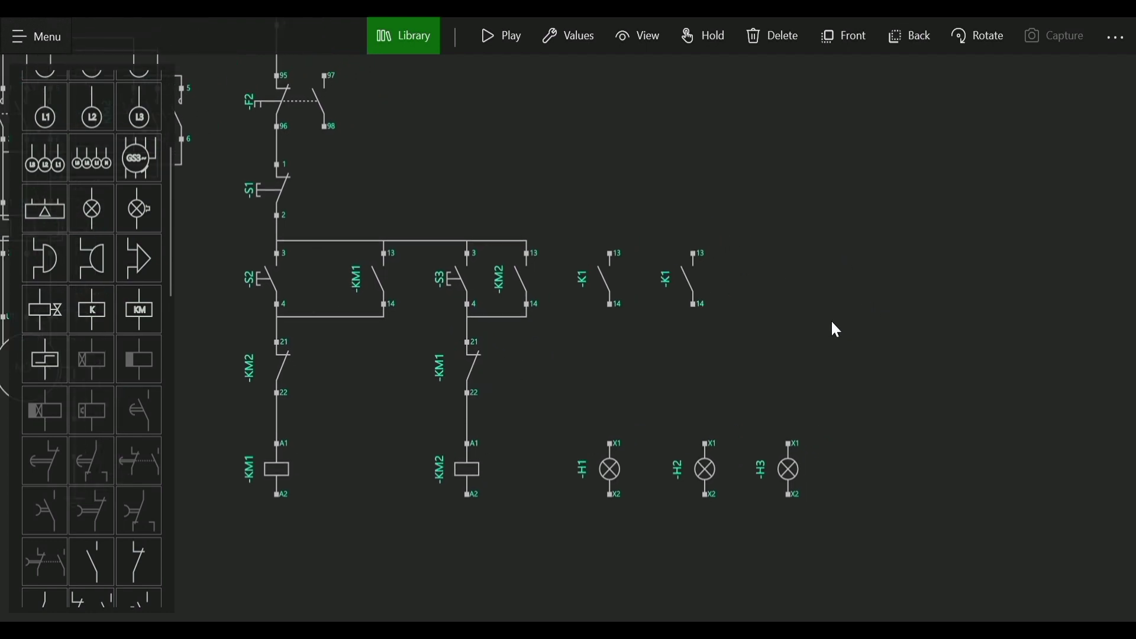
pyautogui.click(609, 288)
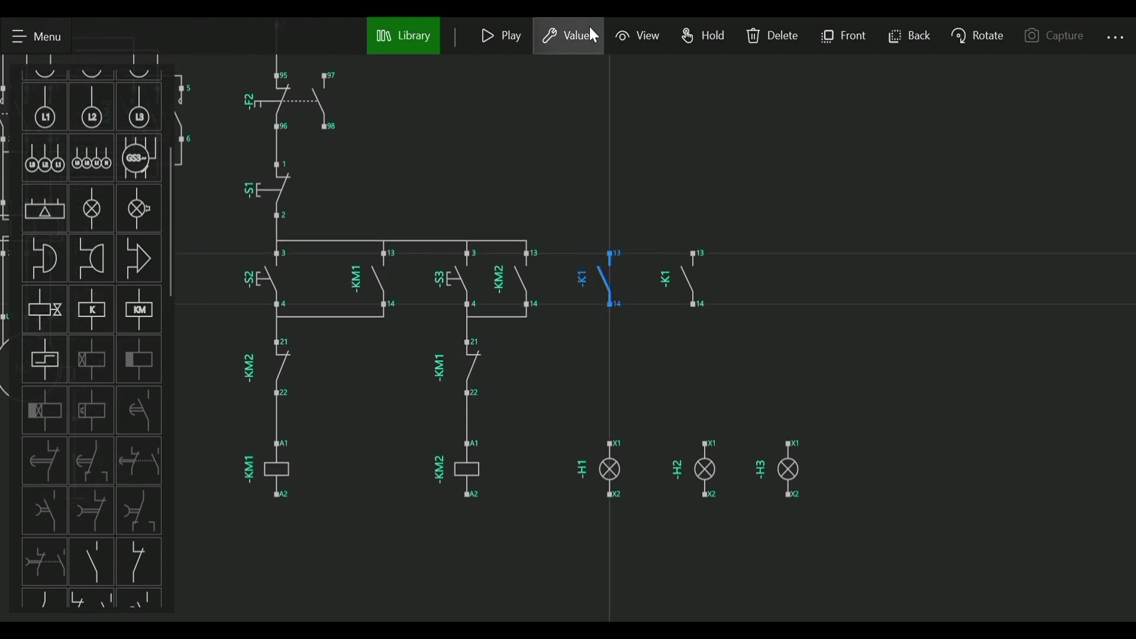
pyautogui.click(585, 46)
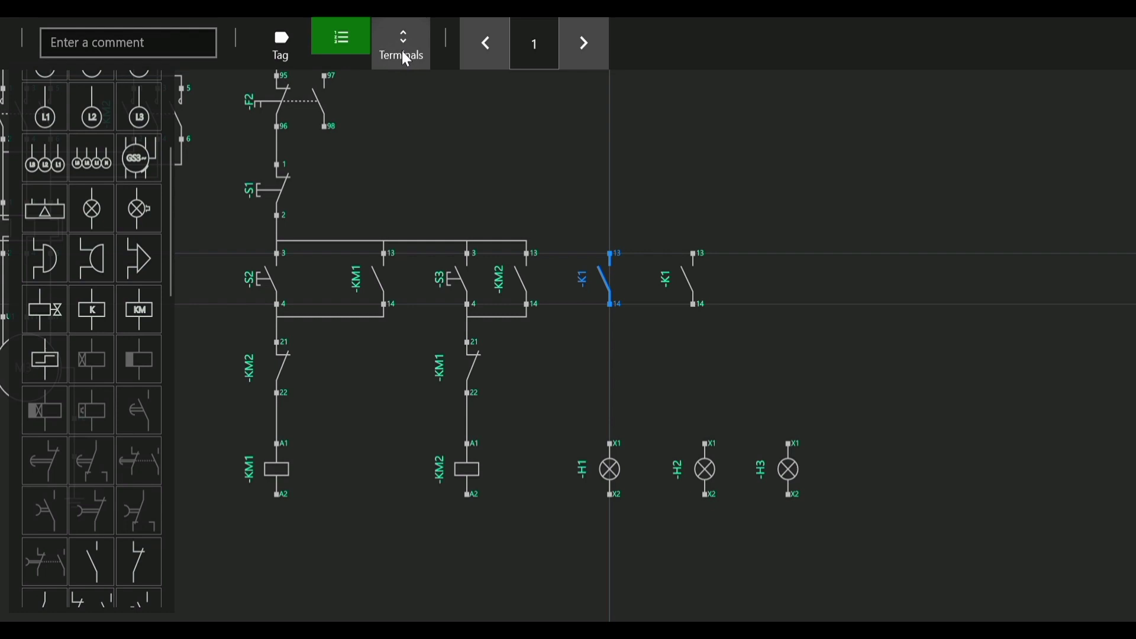
pyautogui.click(288, 50)
pyautogui.click(582, 44)
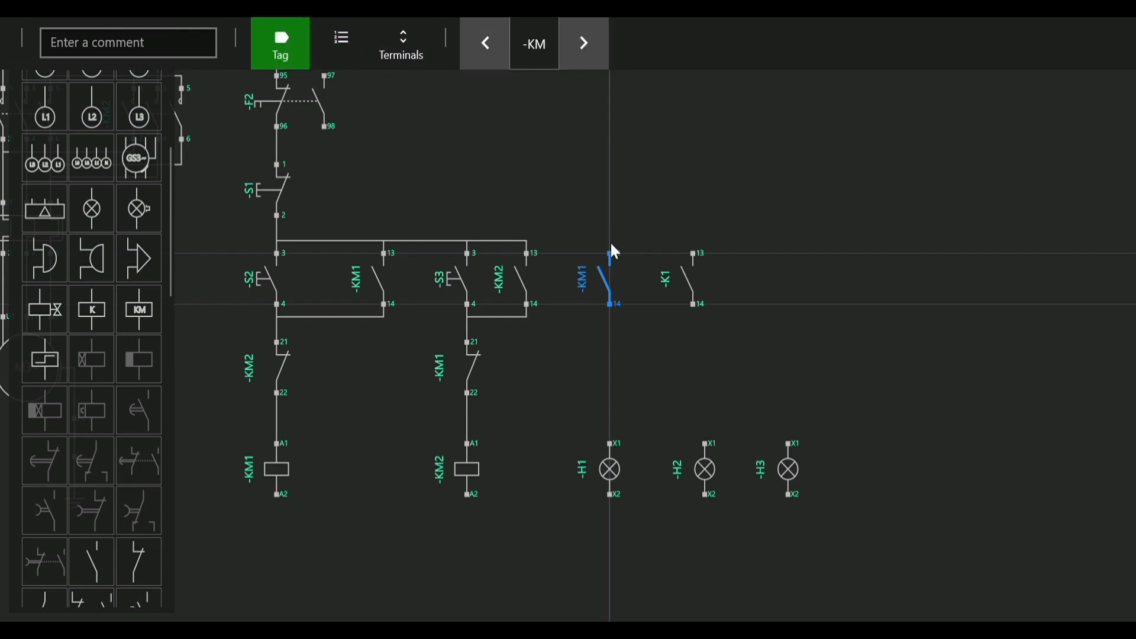
pyautogui.click(403, 35)
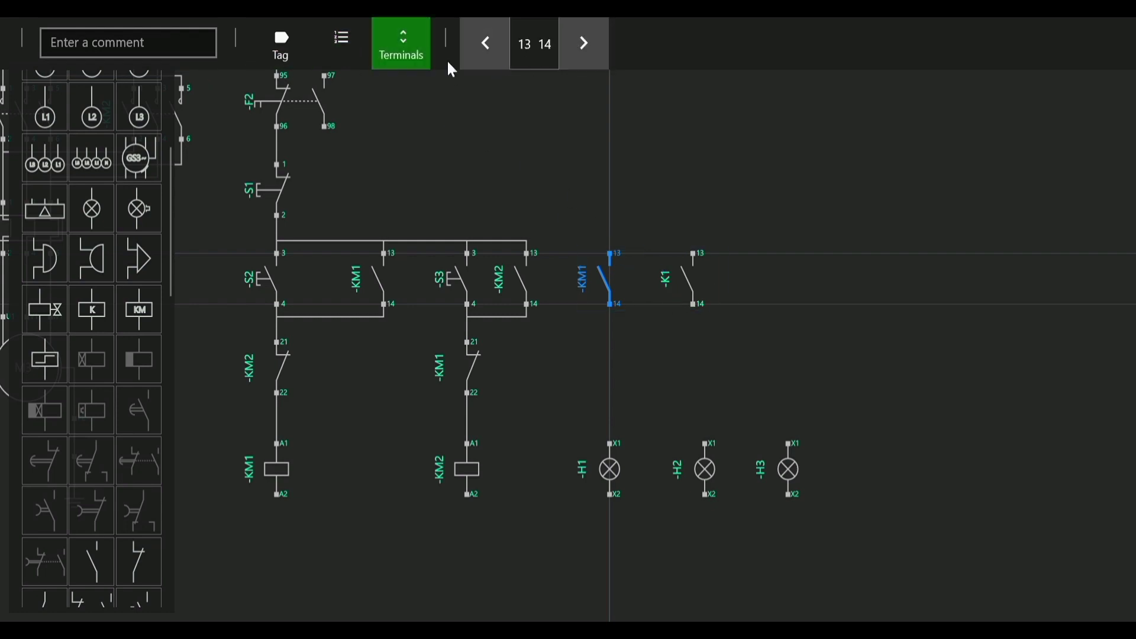
pyautogui.click(588, 51)
pyautogui.click(588, 51)
pyautogui.click(587, 51)
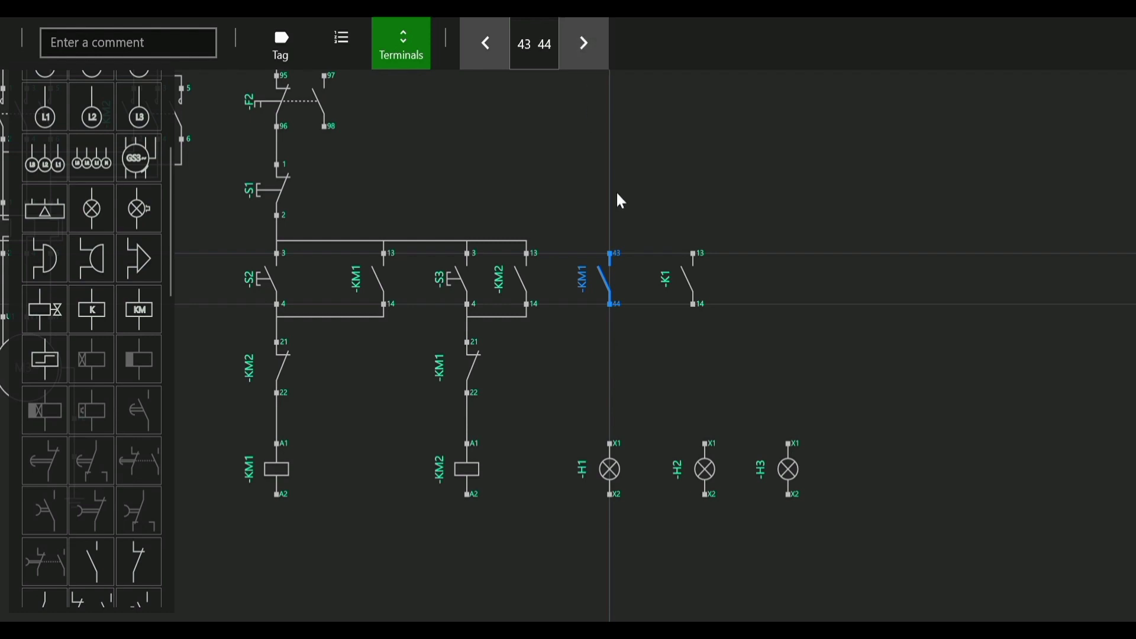
# Retag the open contact above lamp H2 as -KM2 and set its terminals to 43 and 44.
pyautogui.click(679, 286)
pyautogui.click(286, 66)
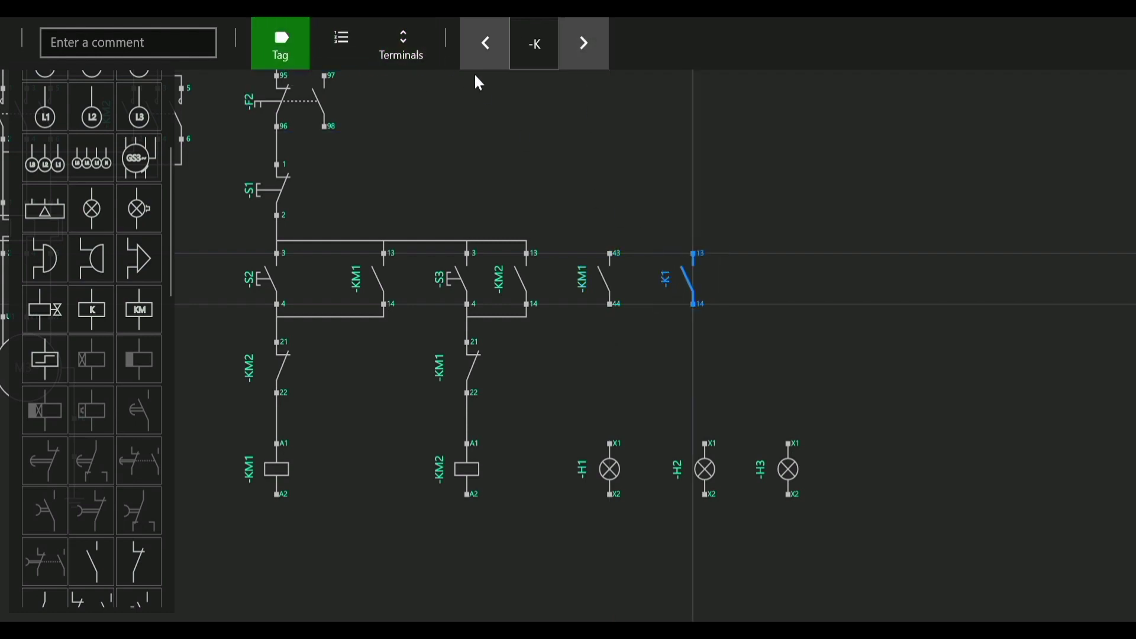
pyautogui.click(571, 53)
pyautogui.click(391, 53)
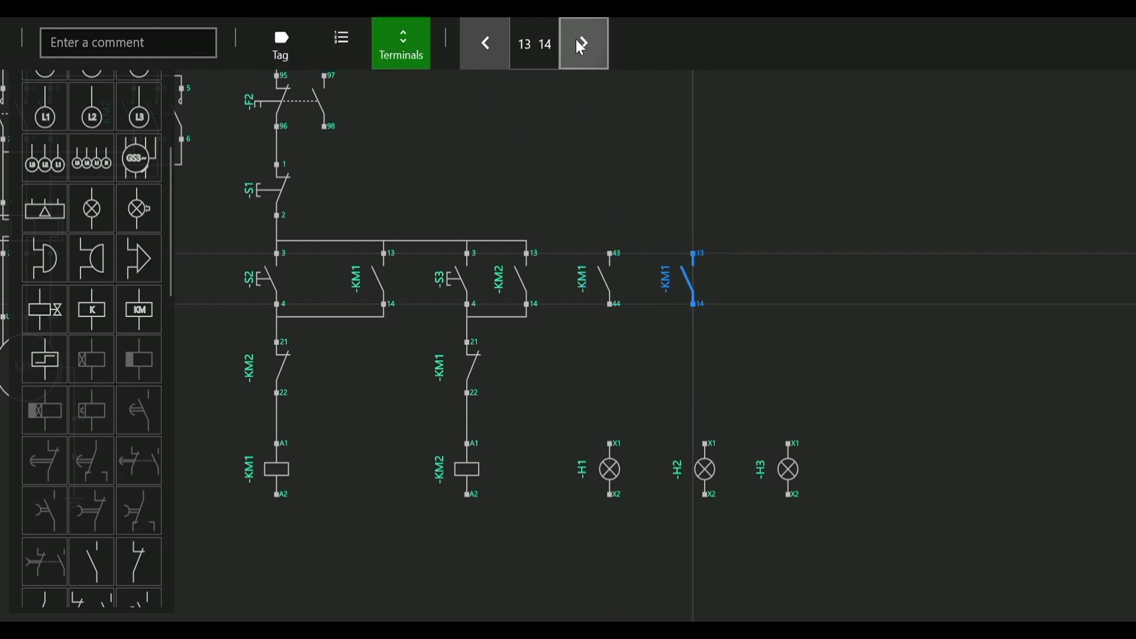
pyautogui.click(578, 48)
pyautogui.click(578, 49)
pyautogui.click(343, 47)
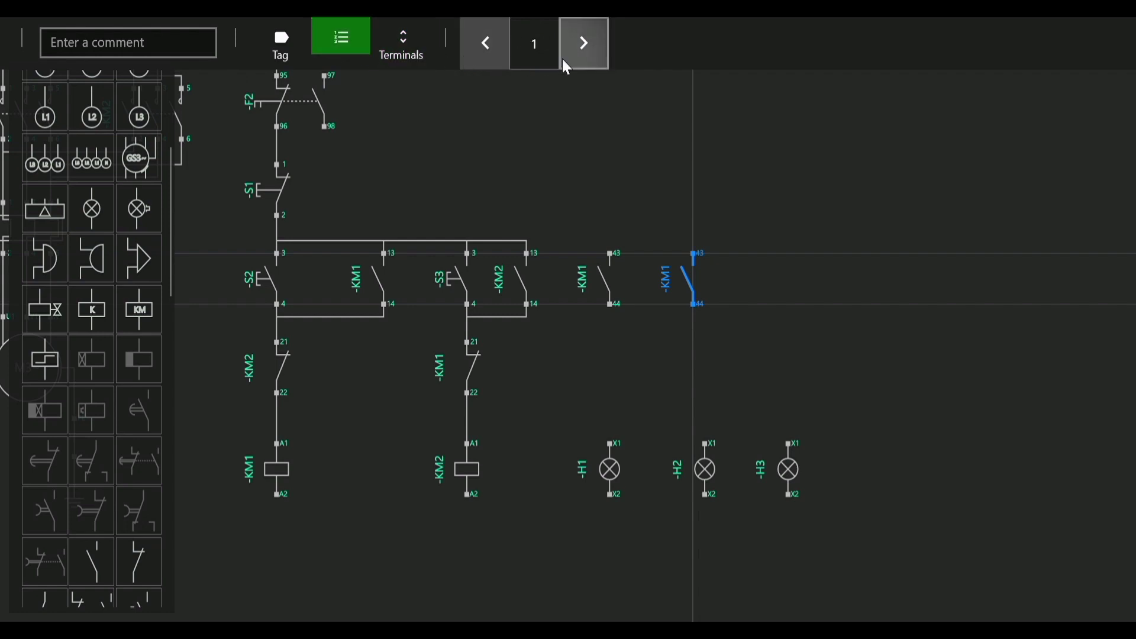
pyautogui.click(569, 58)
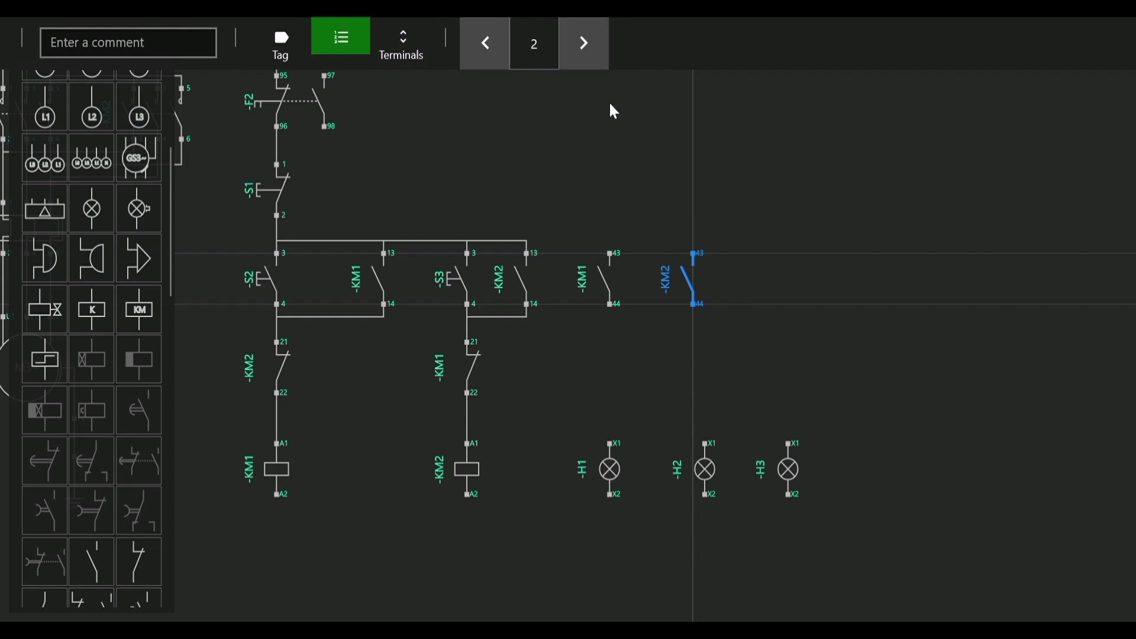
# Set the colour of lamp H1 to green.
pyautogui.click(618, 466)
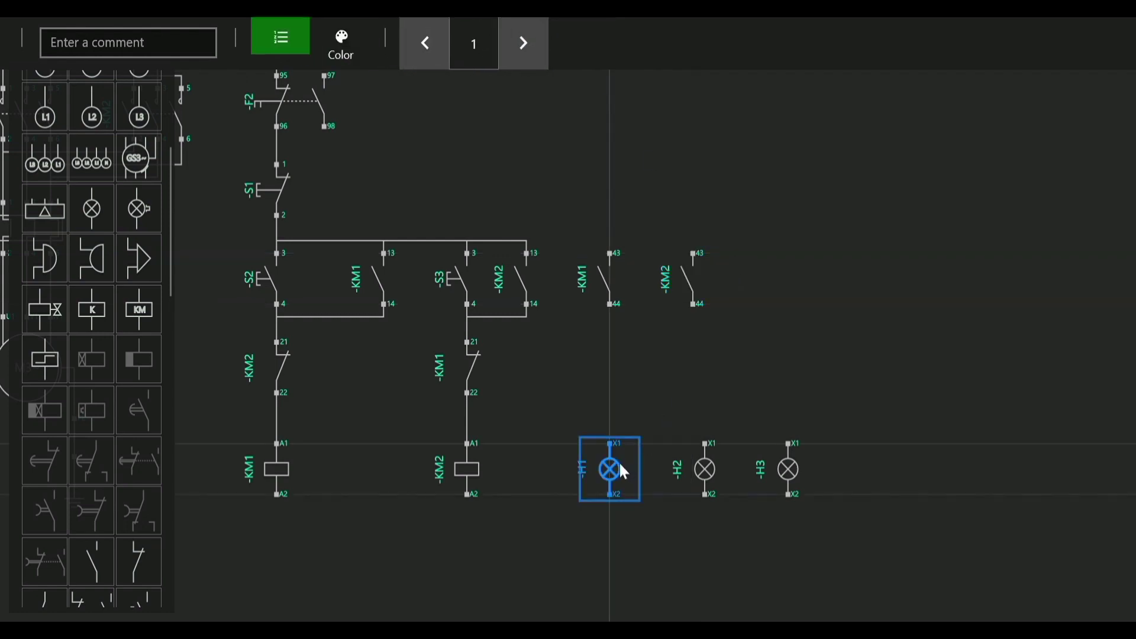
pyautogui.click(316, 48)
pyautogui.click(532, 56)
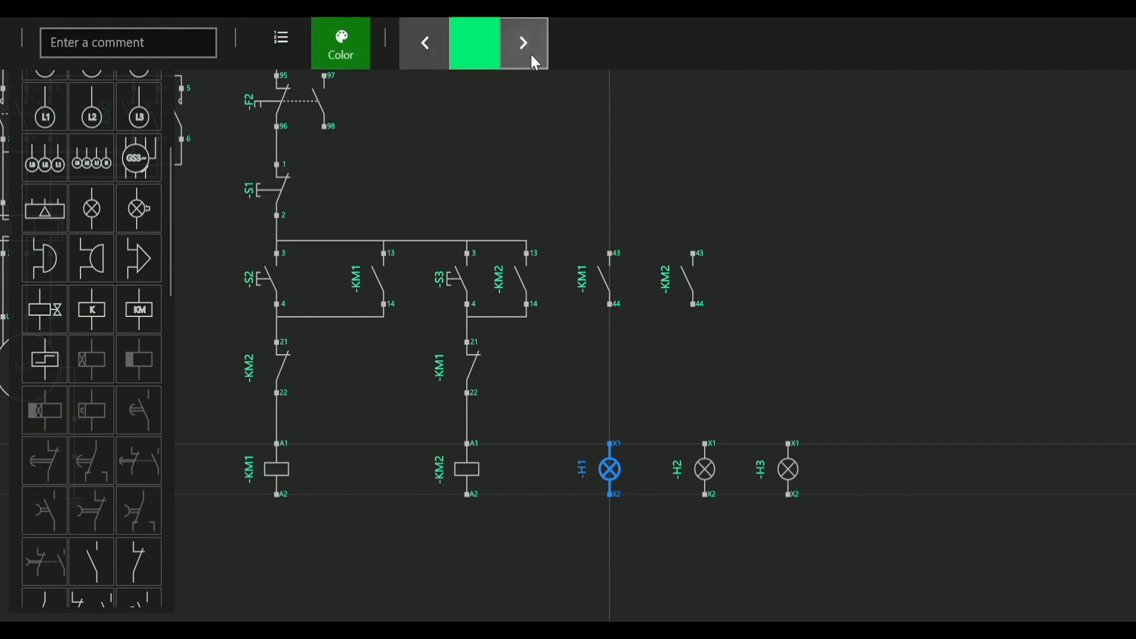
# Set the colour of lamp H2 to yellow and check the colour setting of lamp H3.
pyautogui.click(702, 474)
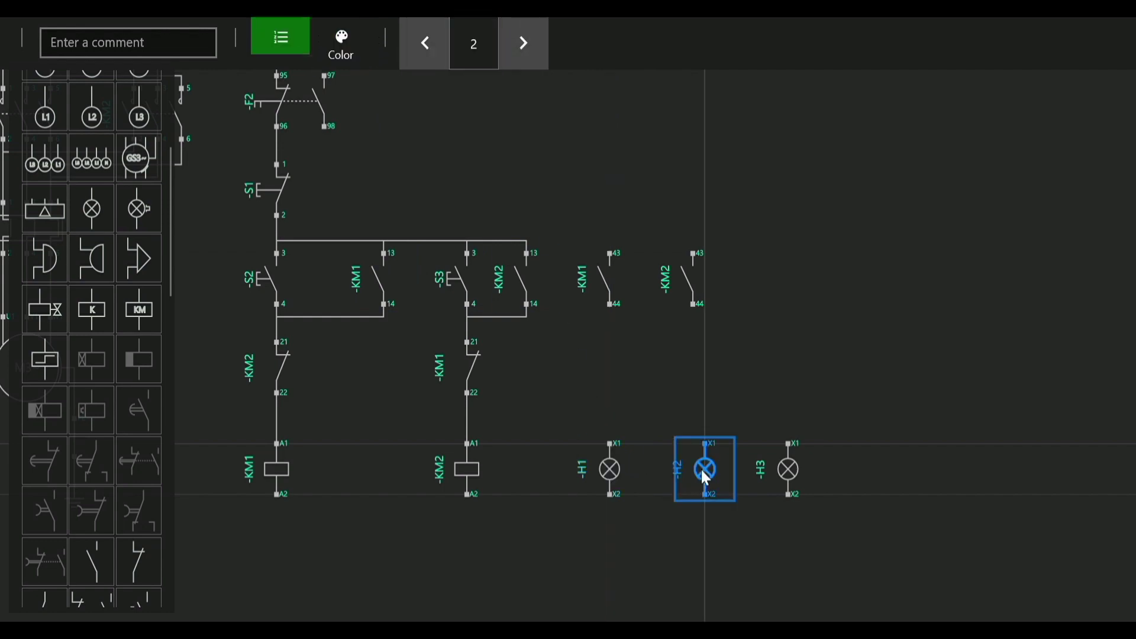
pyautogui.click(336, 36)
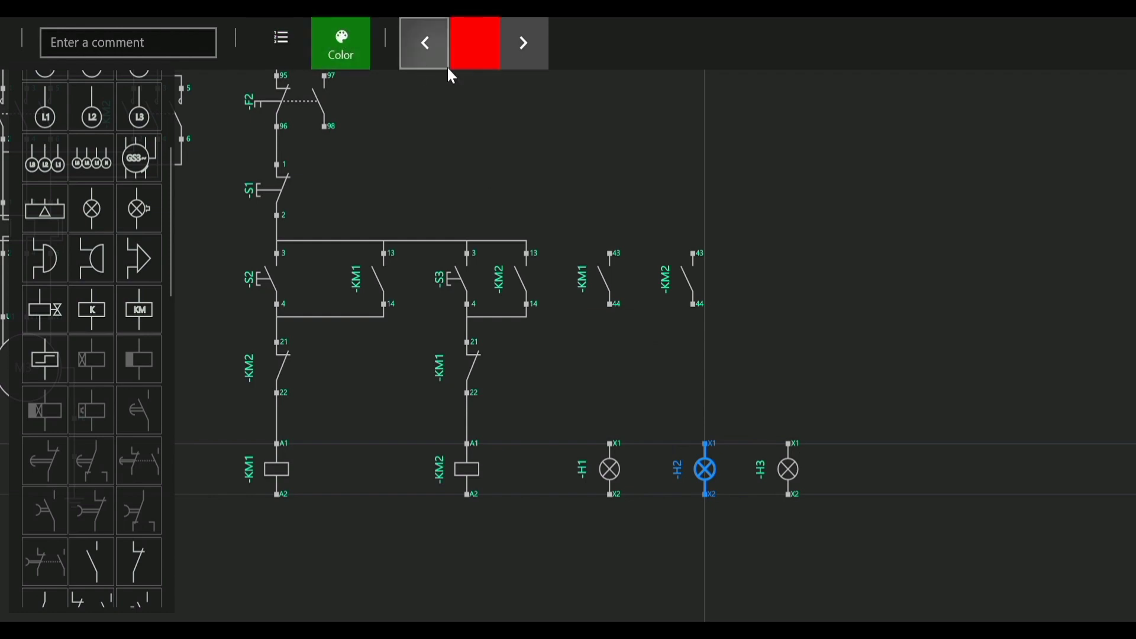
pyautogui.click(508, 52)
pyautogui.click(508, 52)
pyautogui.click(508, 52)
pyautogui.click(510, 53)
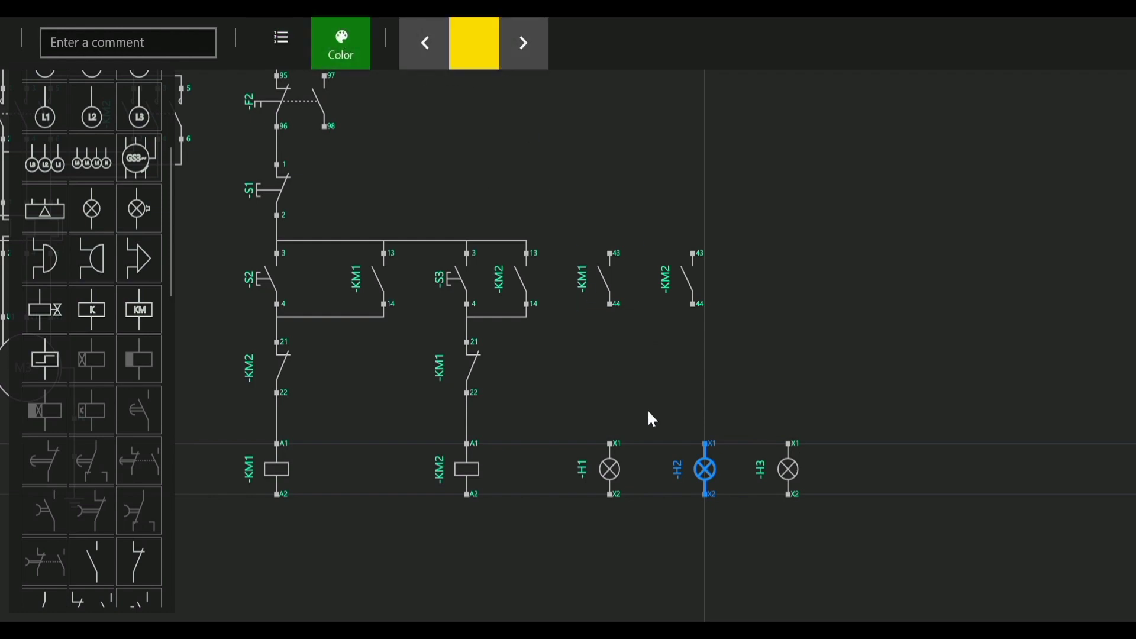
pyautogui.click(789, 468)
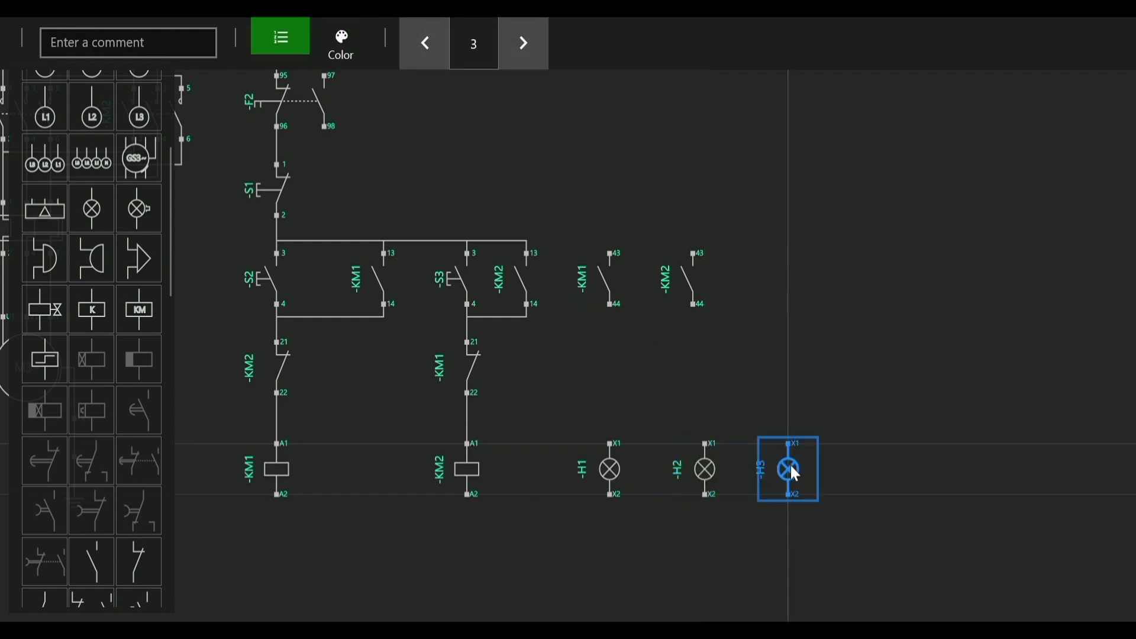
pyautogui.click(366, 61)
pyautogui.click(868, 271)
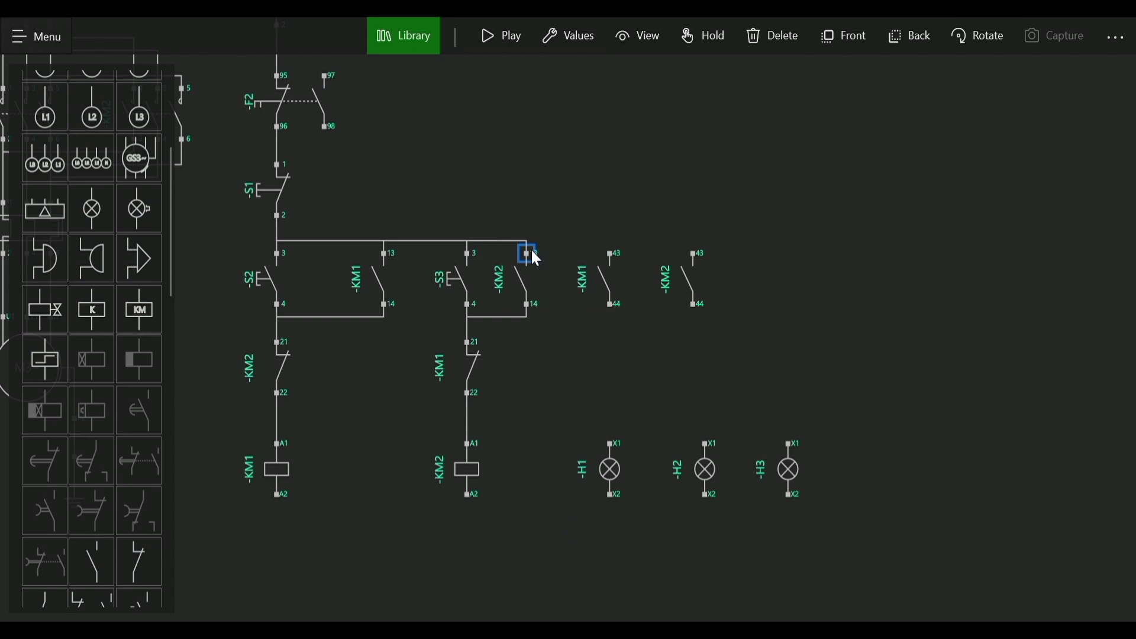
# Wire terminal 43 of the KM1 lamp contact to terminal 13 of the open KM2 contact, and its terminal 44 to X1 of H1.
pyautogui.click(608, 253)
pyautogui.moveTo(606, 352); pyautogui.dragTo(614, 280)
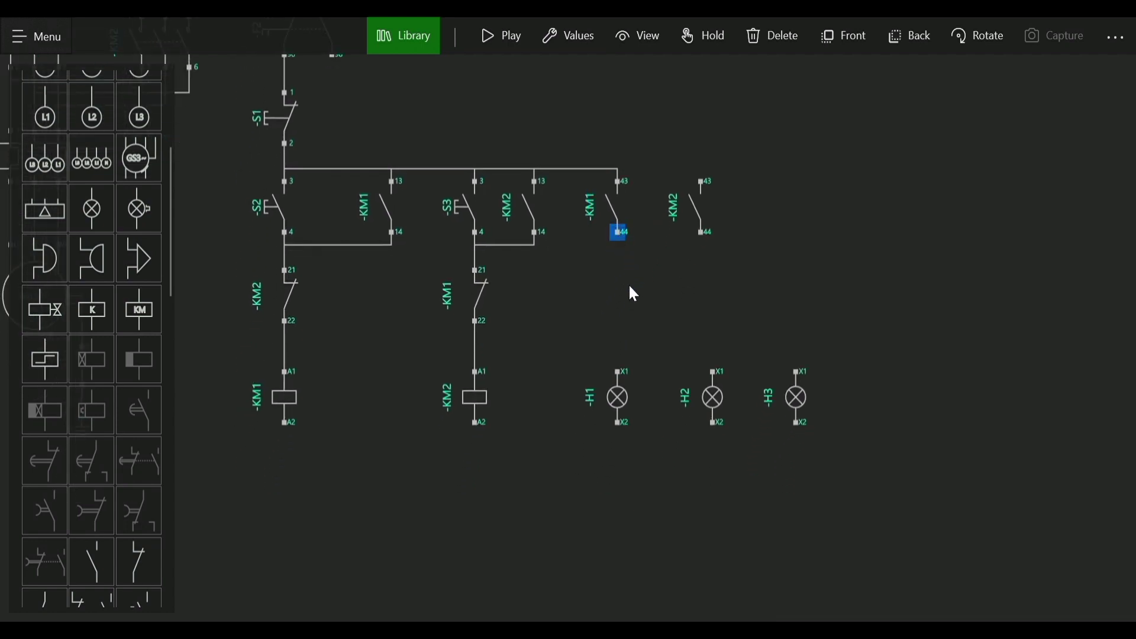
pyautogui.click(621, 371)
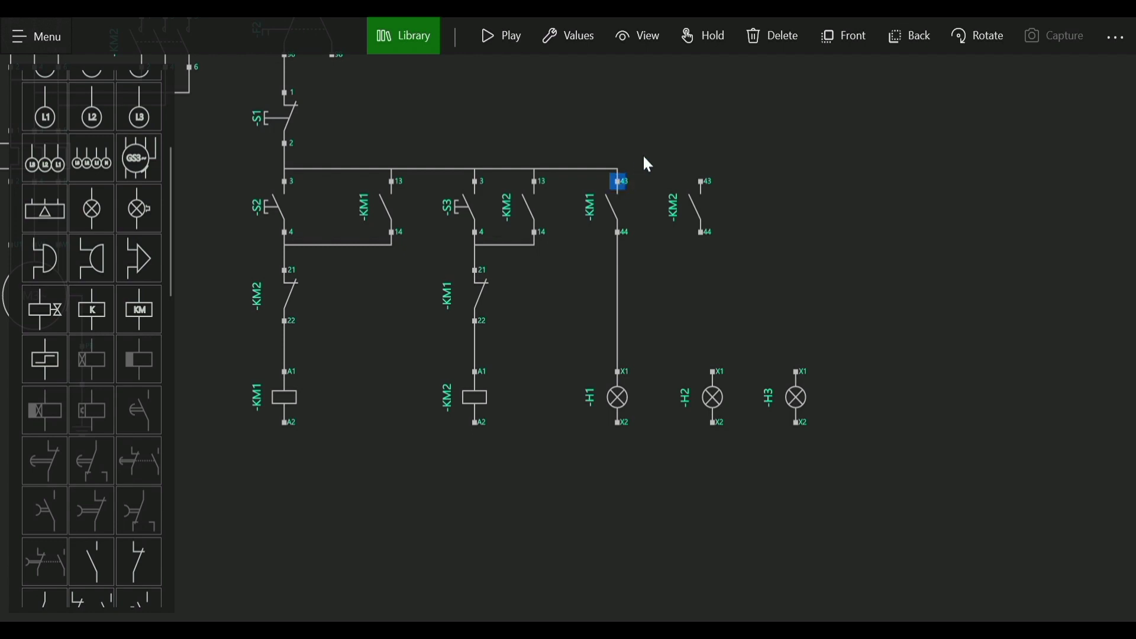
# Wire the KM2 lamp contact from terminal 43 of KM1 to X1 of H2, and align H2 straight beneath it.
pyautogui.click(702, 183)
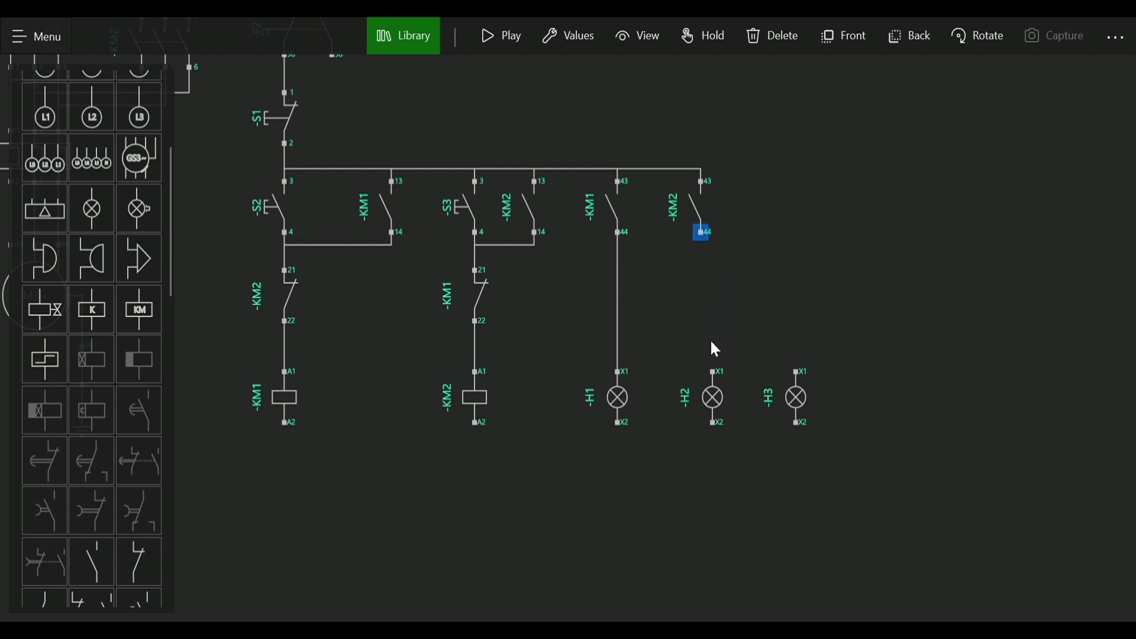
pyautogui.click(715, 371)
pyautogui.click(715, 390)
pyautogui.moveTo(714, 399); pyautogui.dragTo(705, 397)
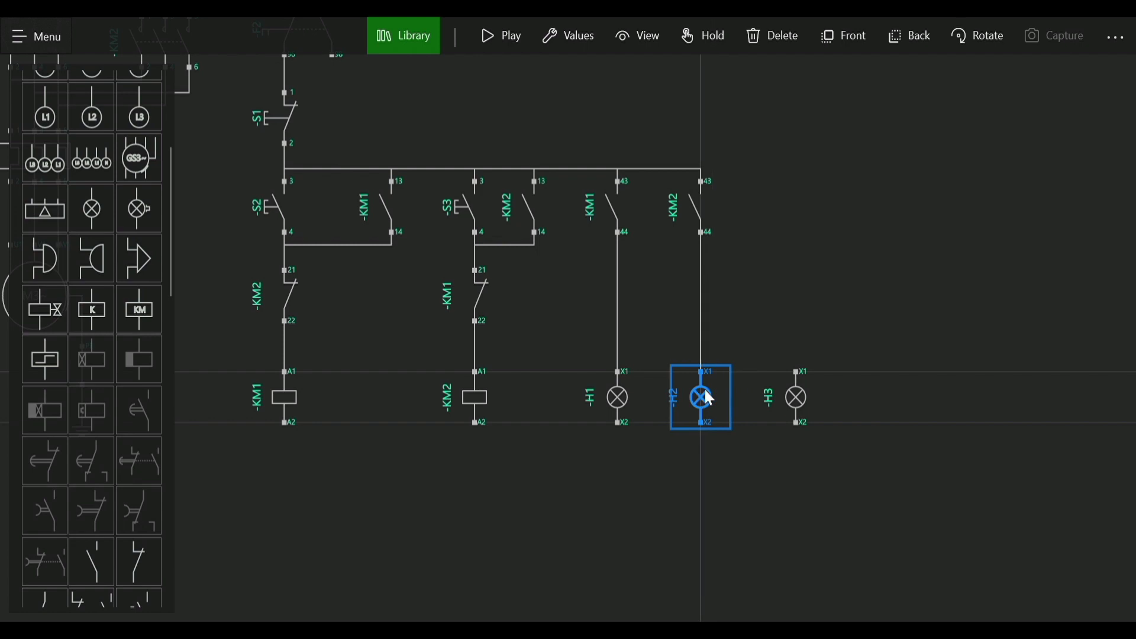
# Wire terminal 97 of the F2 overload relay contact to its terminal 95.
pyautogui.click(777, 295)
pyautogui.moveTo(774, 286); pyautogui.dragTo(816, 472)
pyautogui.moveTo(514, 272); pyautogui.dragTo(682, 361)
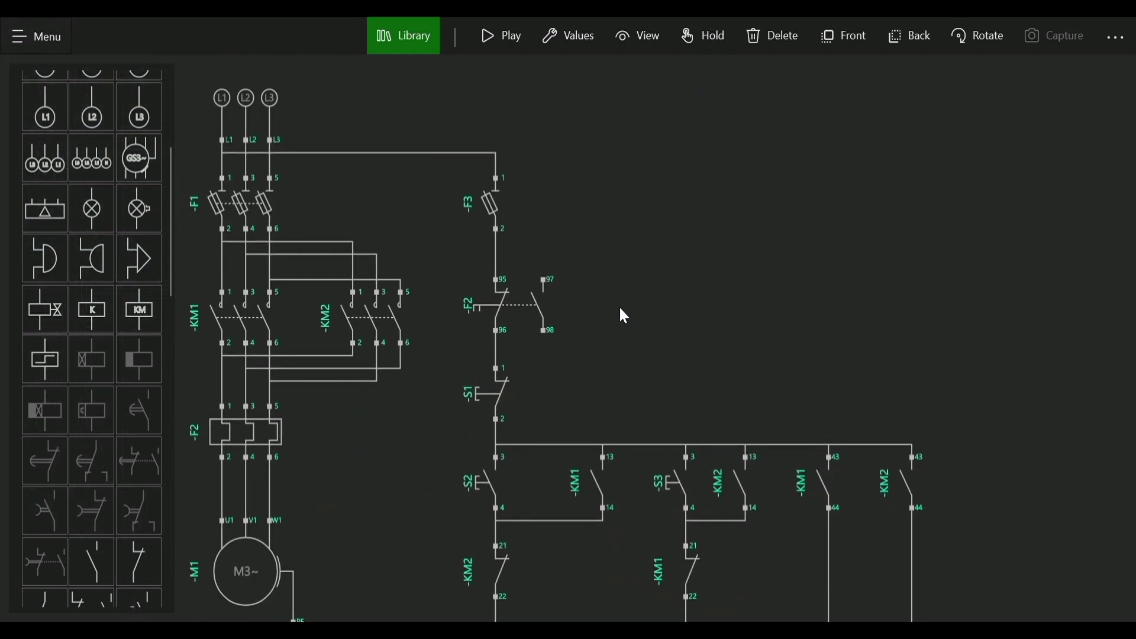
pyautogui.moveTo(619, 305); pyautogui.dragTo(658, 372)
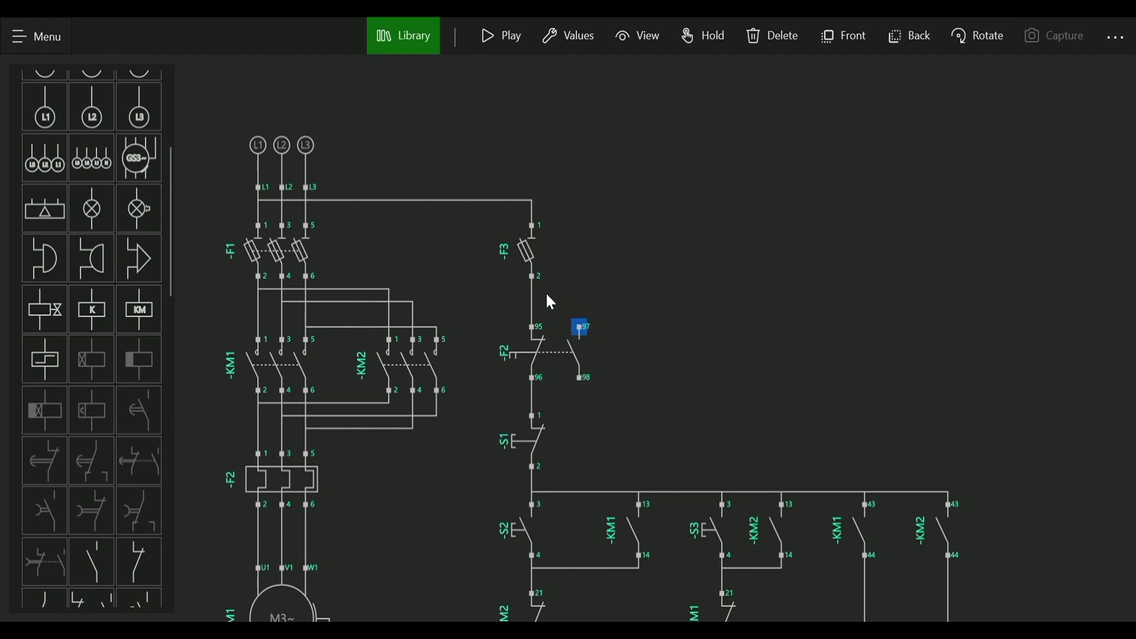
pyautogui.click(534, 327)
# Wire terminal 98 of F2 to X1 of lamp H3 and move the wire's horizontal run above the control branches.
pyautogui.moveTo(638, 383); pyautogui.dragTo(576, 223)
pyautogui.moveTo(848, 234); pyautogui.dragTo(702, 168)
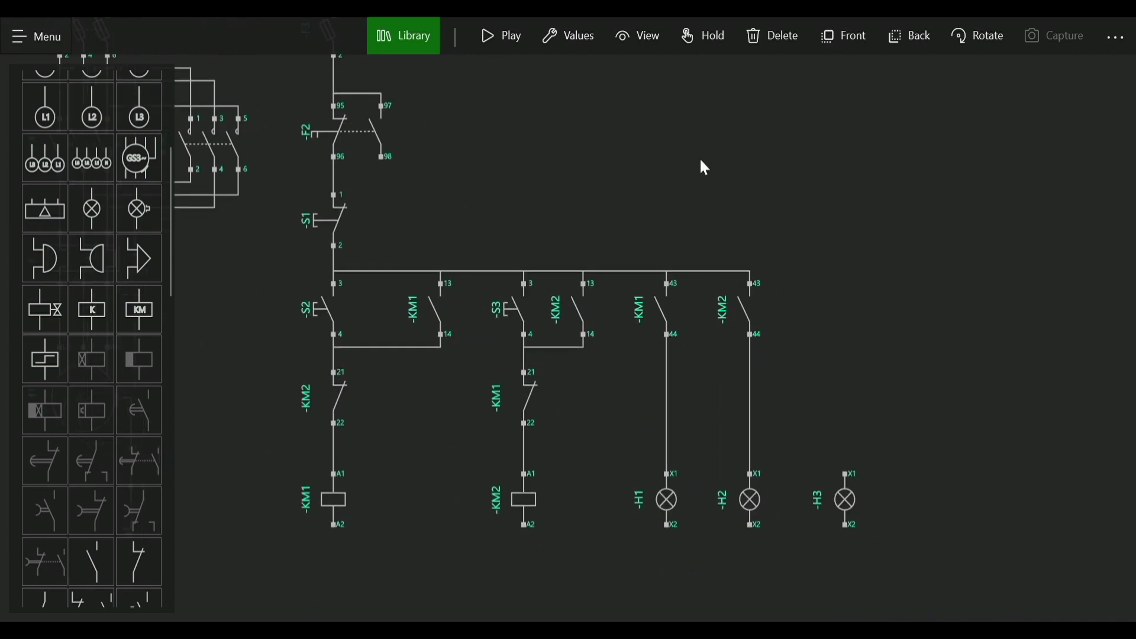
pyautogui.click(371, 145)
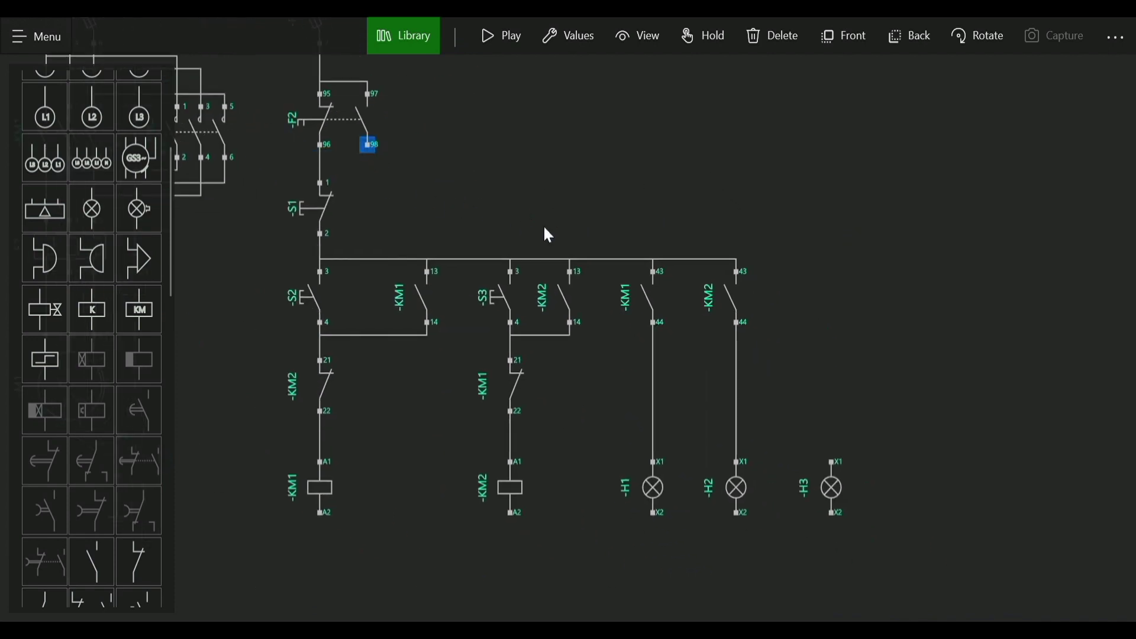
pyautogui.click(832, 459)
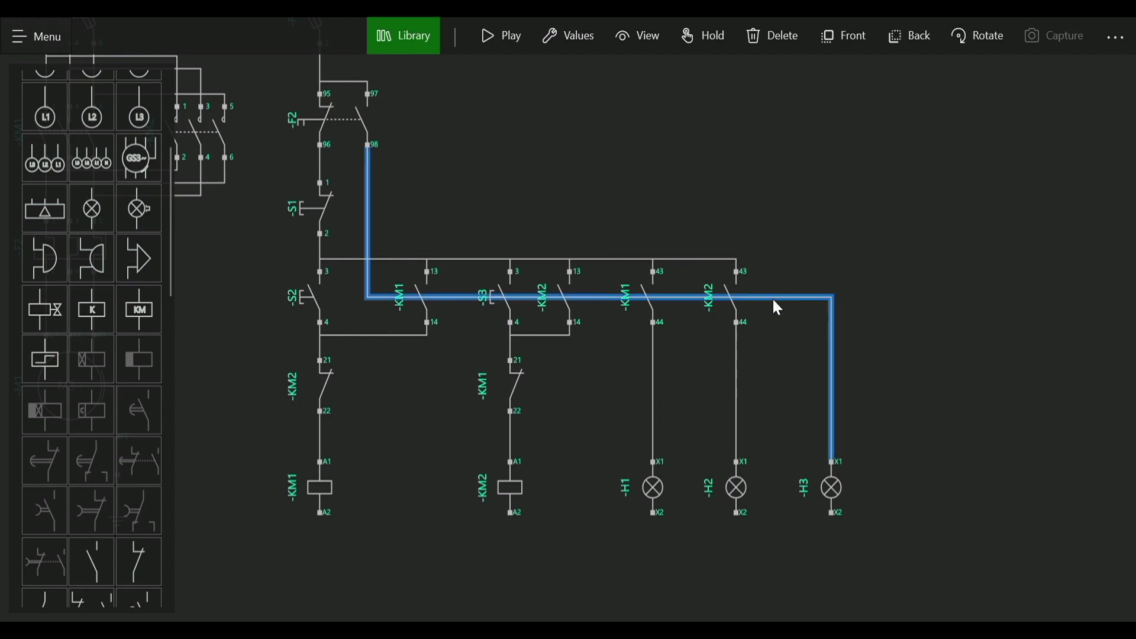
pyautogui.moveTo(772, 278); pyautogui.dragTo(779, 233)
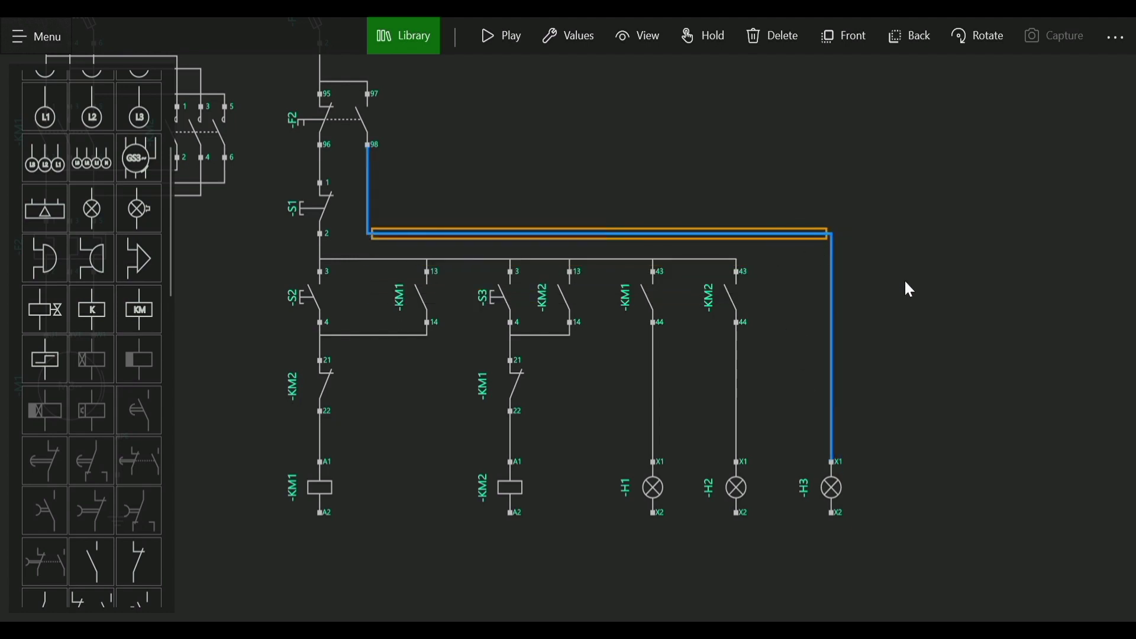
# Add a neutral (N) supply symbol, rotate it to horizontal and place it beside terminal A2 of coil KM1.
pyautogui.moveTo(434, 436); pyautogui.dragTo(571, 329)
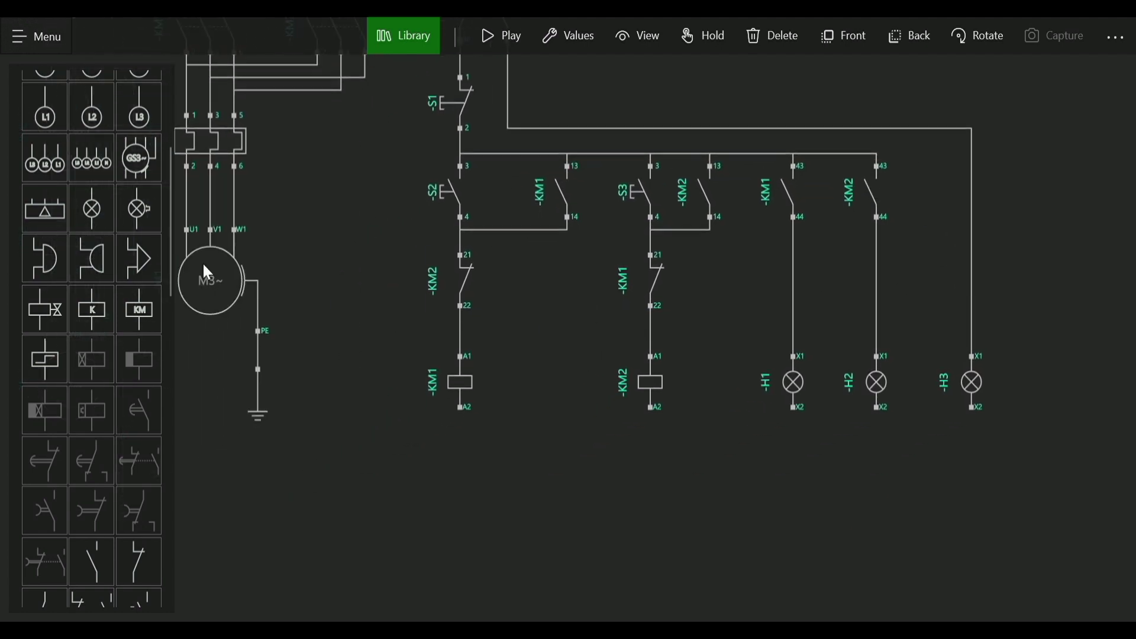
pyautogui.scroll(3, 98, 234)
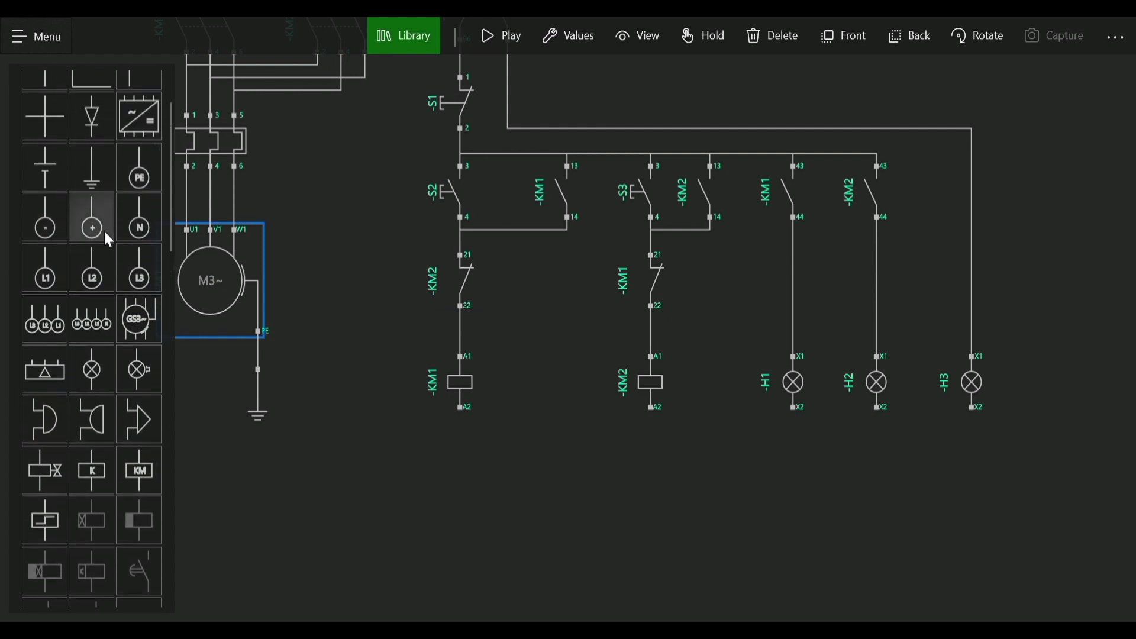
pyautogui.moveTo(142, 229); pyautogui.dragTo(578, 372)
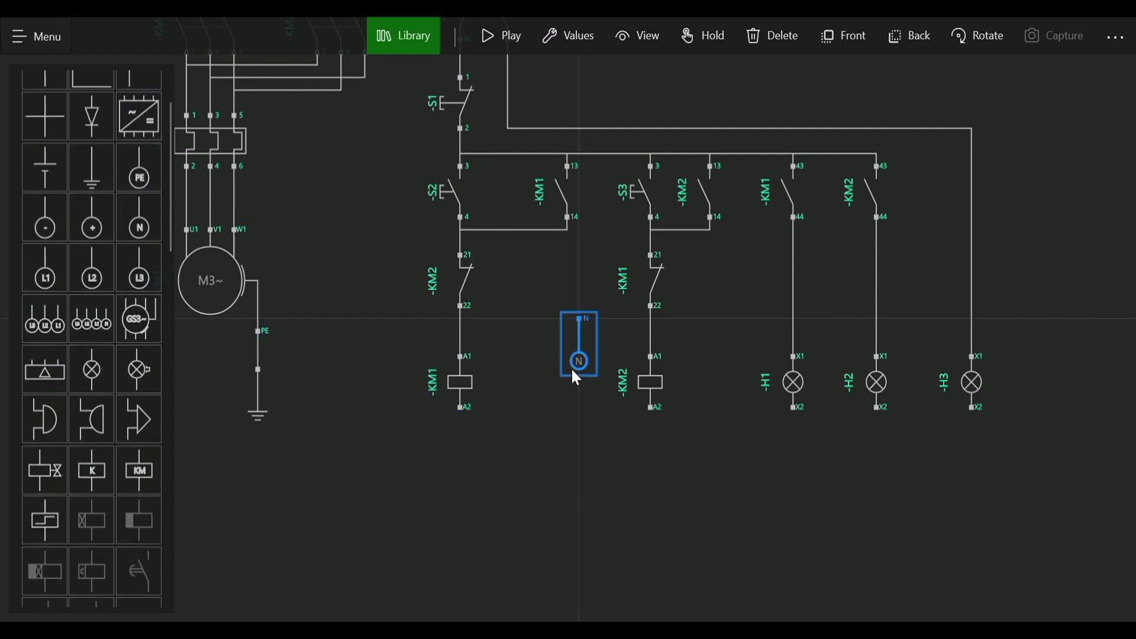
pyautogui.click(964, 37)
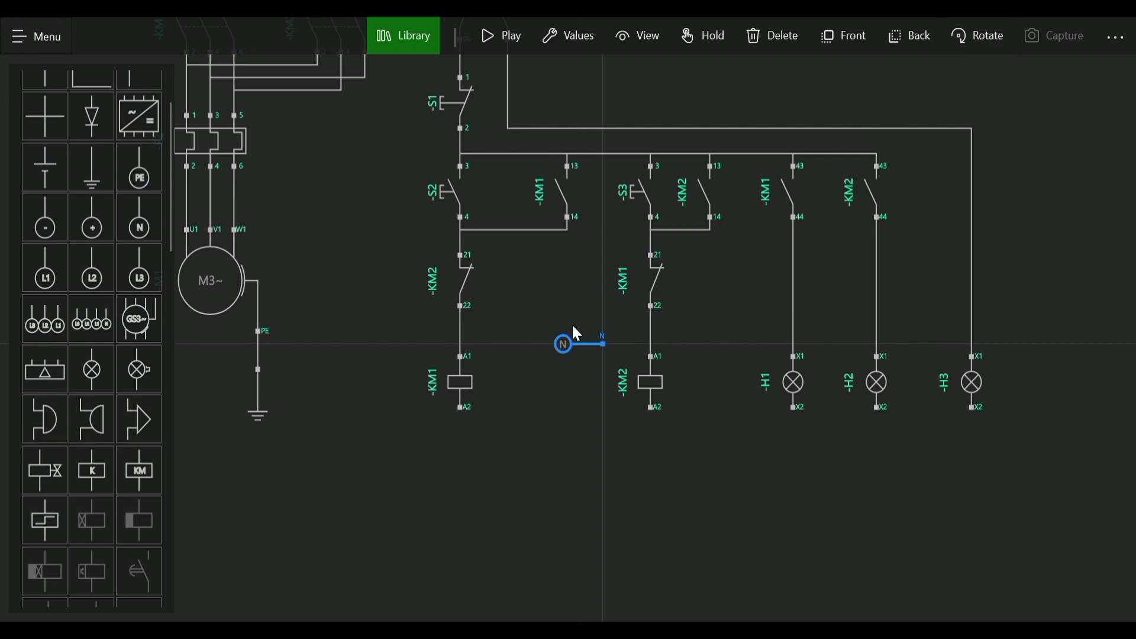
pyautogui.moveTo(556, 365); pyautogui.dragTo(376, 408)
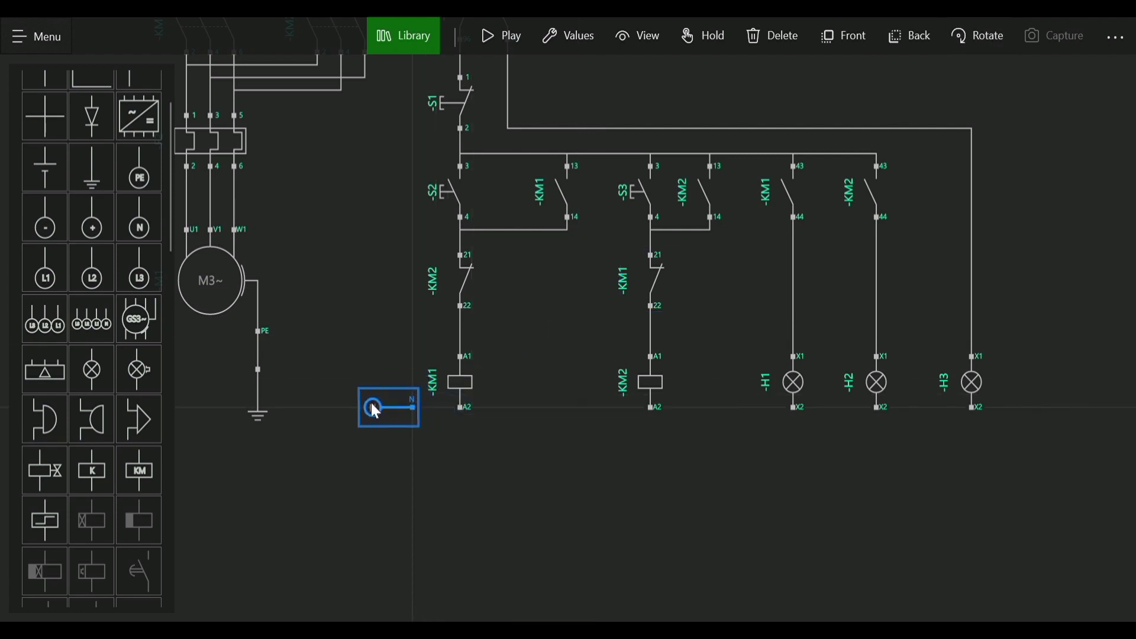
# Wire the N supply to A2 of coil KM1 and shift the symbol slightly down and away from the coil.
pyautogui.click(415, 483)
pyautogui.moveTo(410, 414); pyautogui.dragTo(364, 414)
pyautogui.click(457, 413)
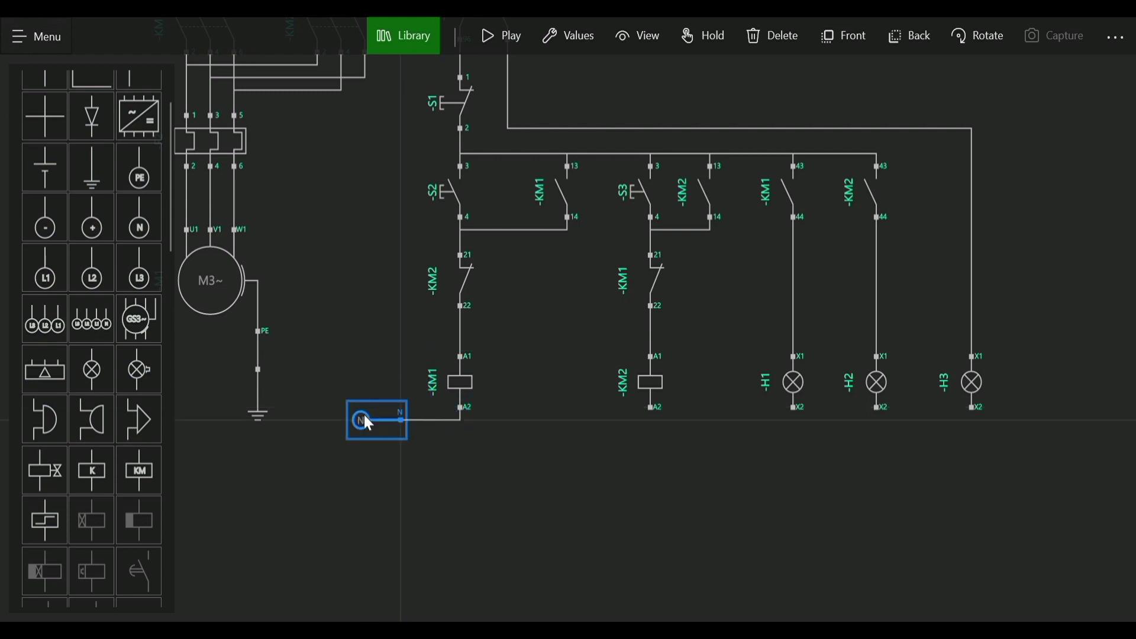
# Extend the neutral line from A2 of coil KM1 to A2 of coil KM2 and X2 of lamps H1, H2 and H3.
pyautogui.click(461, 407)
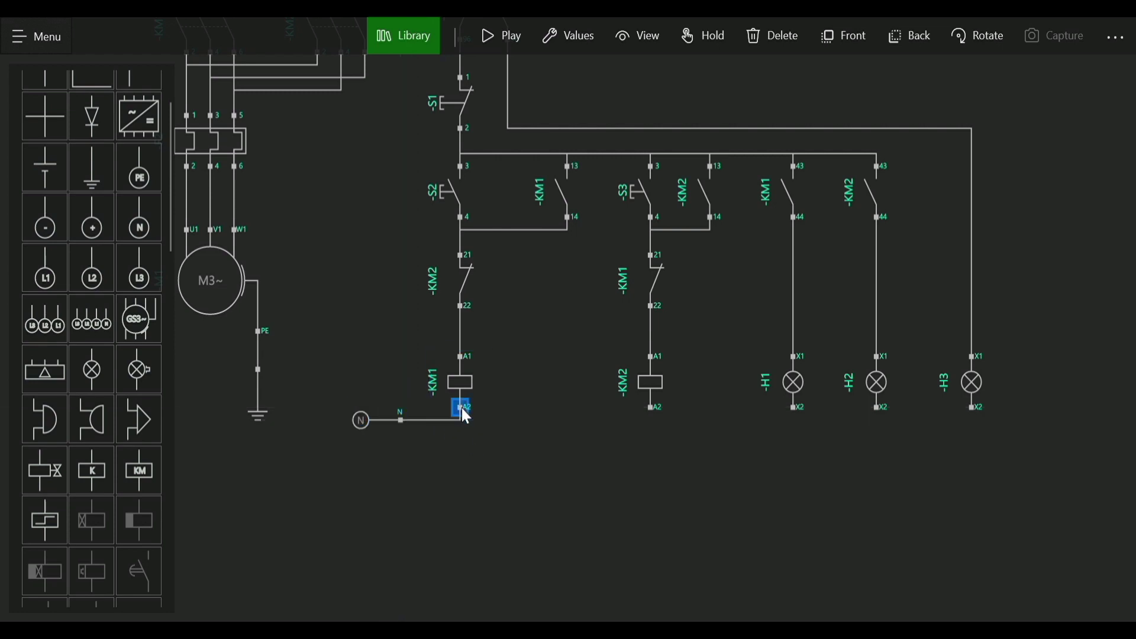
pyautogui.click(653, 407)
pyautogui.click(794, 408)
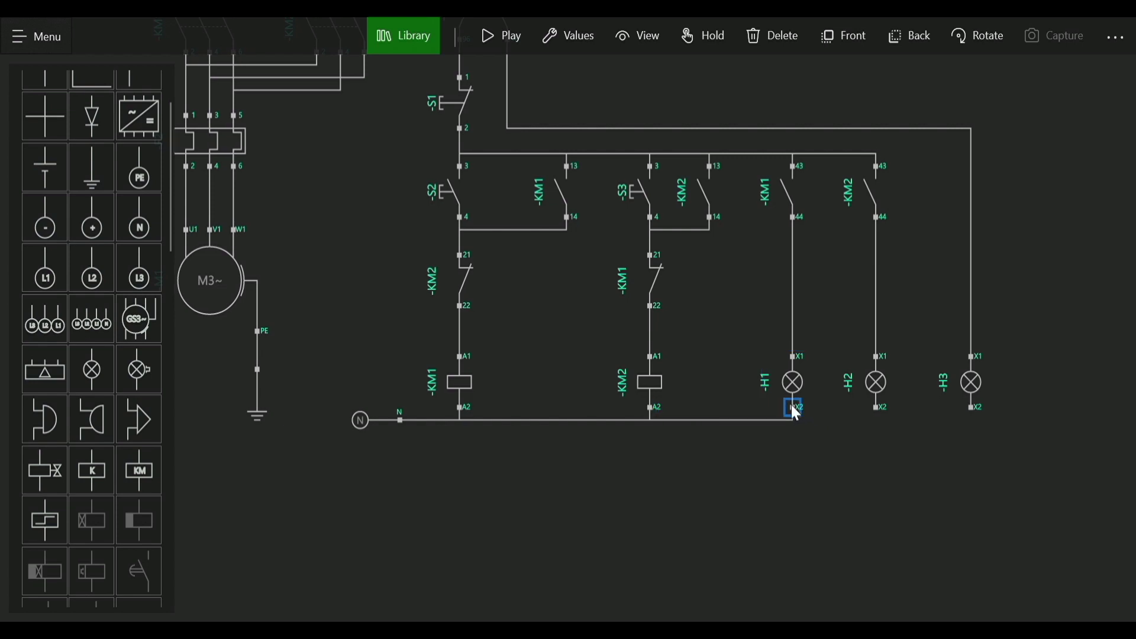
pyautogui.click(878, 406)
pyautogui.click(972, 407)
# Start the circuit simulation and close the control fuse F1 and the three-pole fuse F3.
pyautogui.scroll(-3, 786, 506)
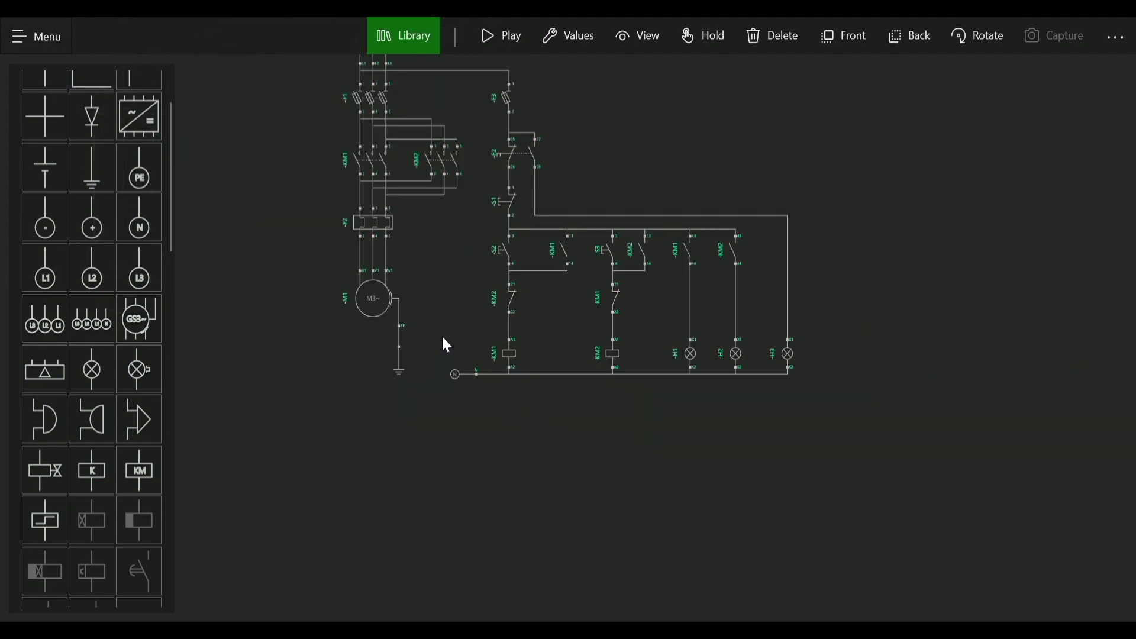
pyautogui.moveTo(447, 285); pyautogui.dragTo(445, 356)
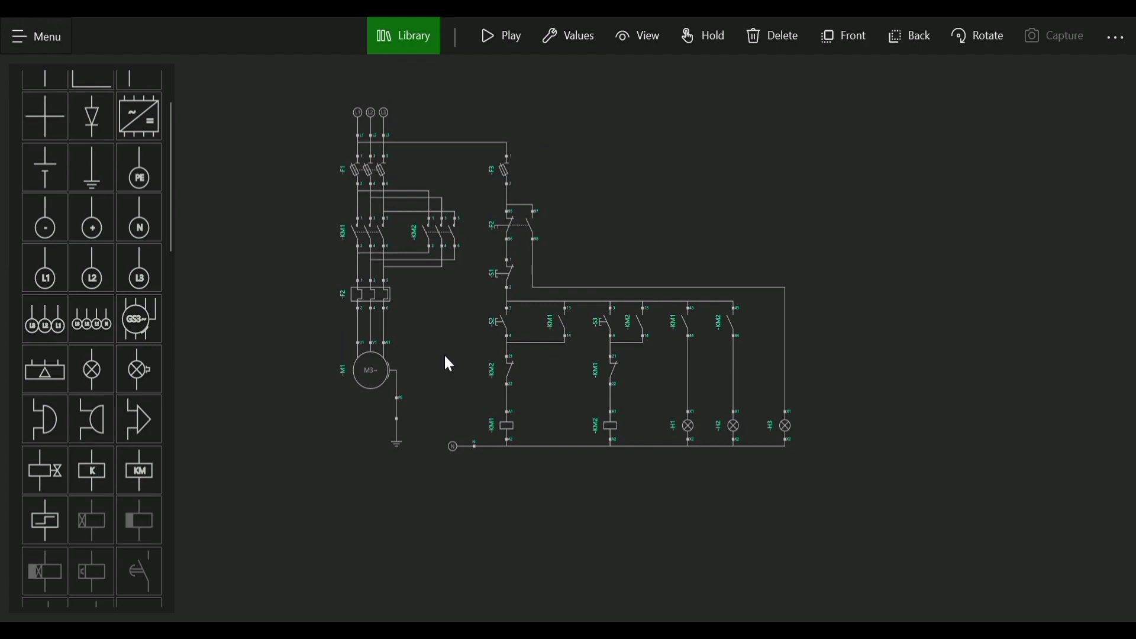
pyautogui.scroll(2, 444, 353)
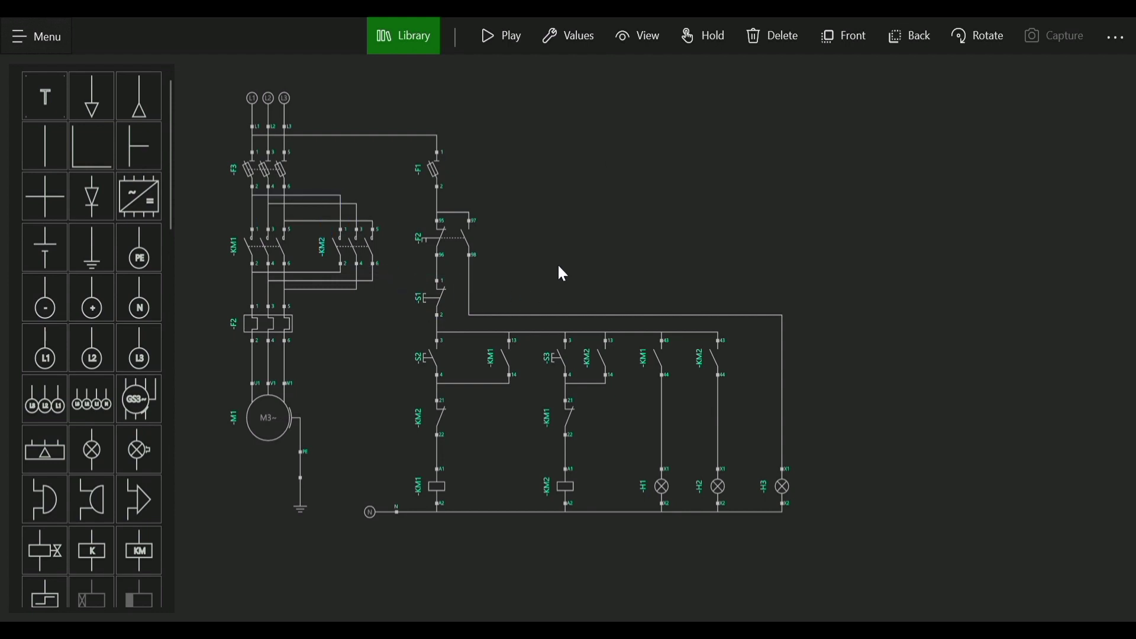
pyautogui.click(501, 49)
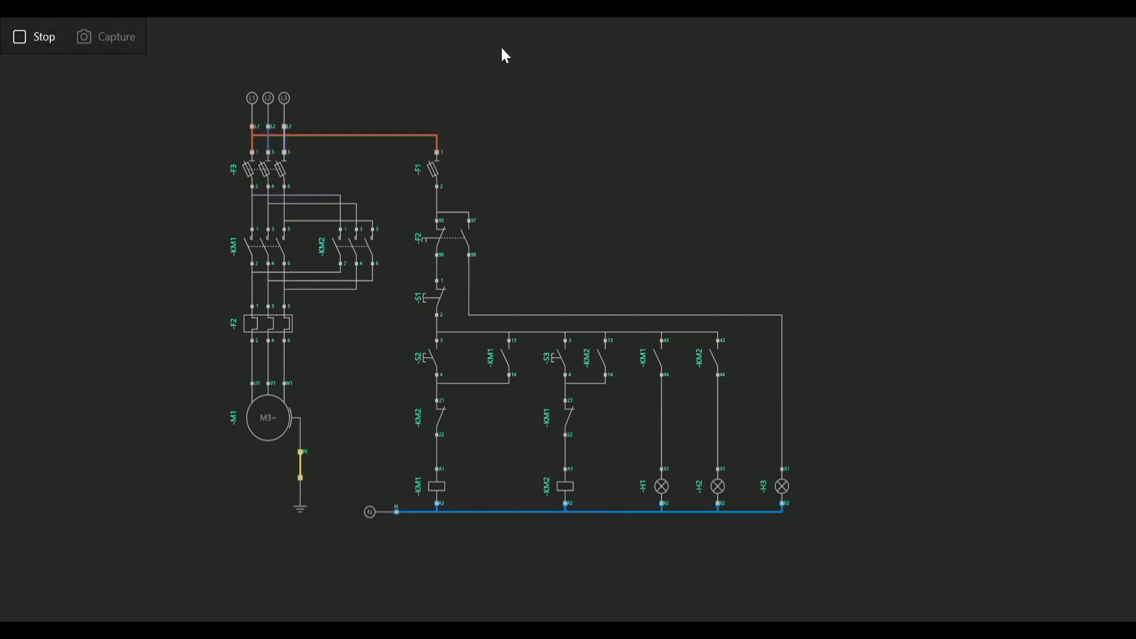
pyautogui.click(439, 180)
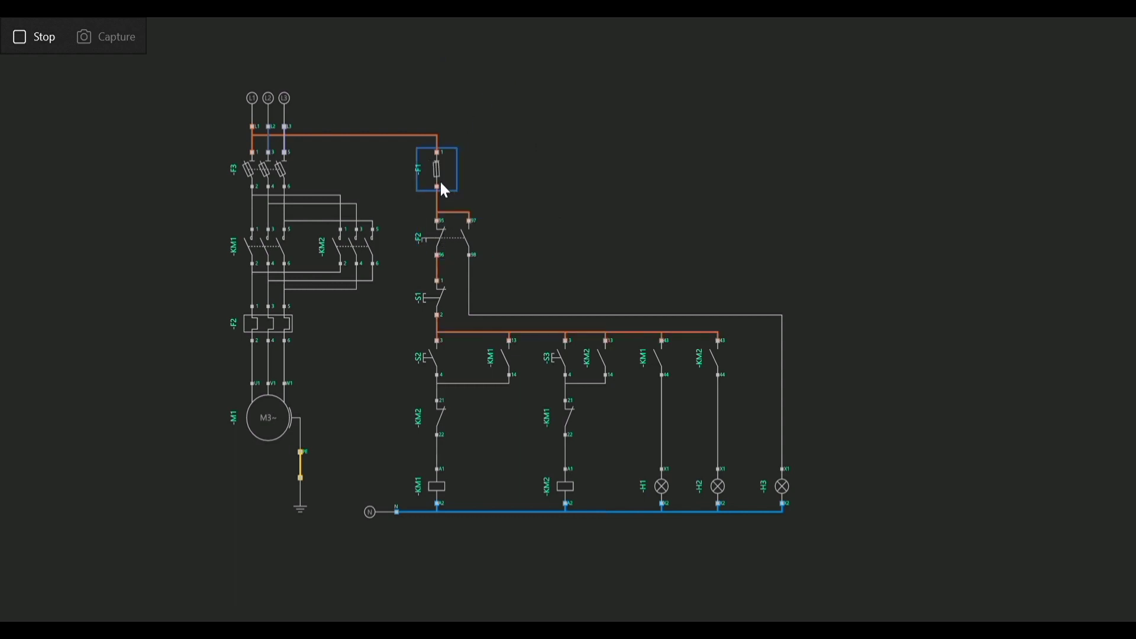
pyautogui.click(272, 172)
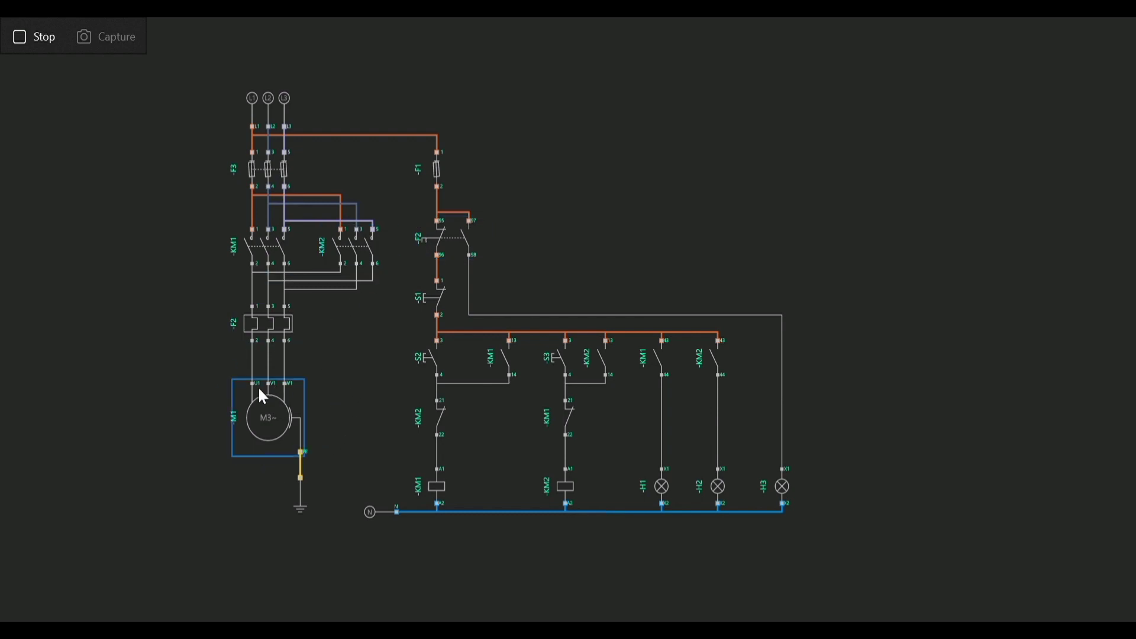
# Run the motor in the forward direction with push button S2 and stop it with S1.
pyautogui.click(431, 363)
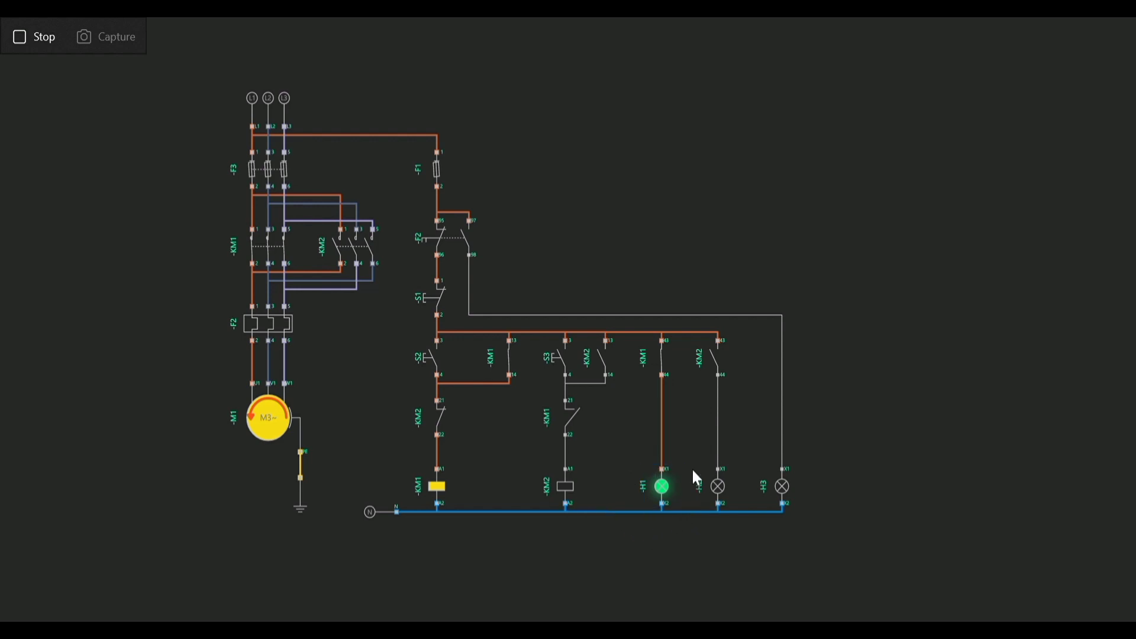
pyautogui.click(660, 457)
pyautogui.click(455, 308)
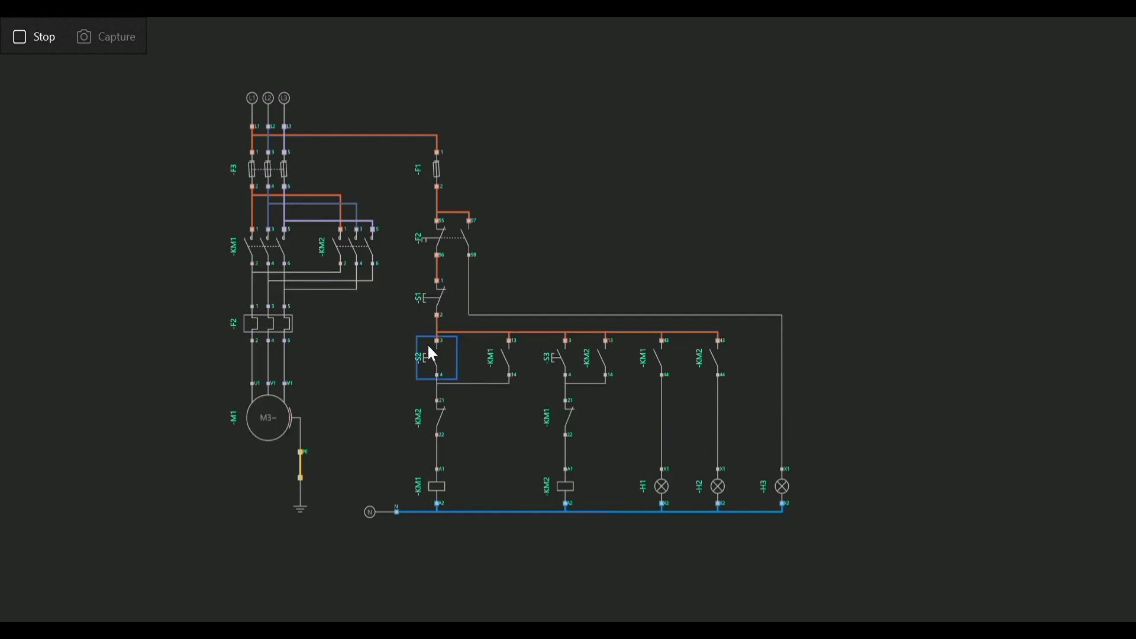
# Run the motor in reverse with push button S3 and simulate an overload by tripping and resetting thermal relay F2.
pyautogui.click(560, 363)
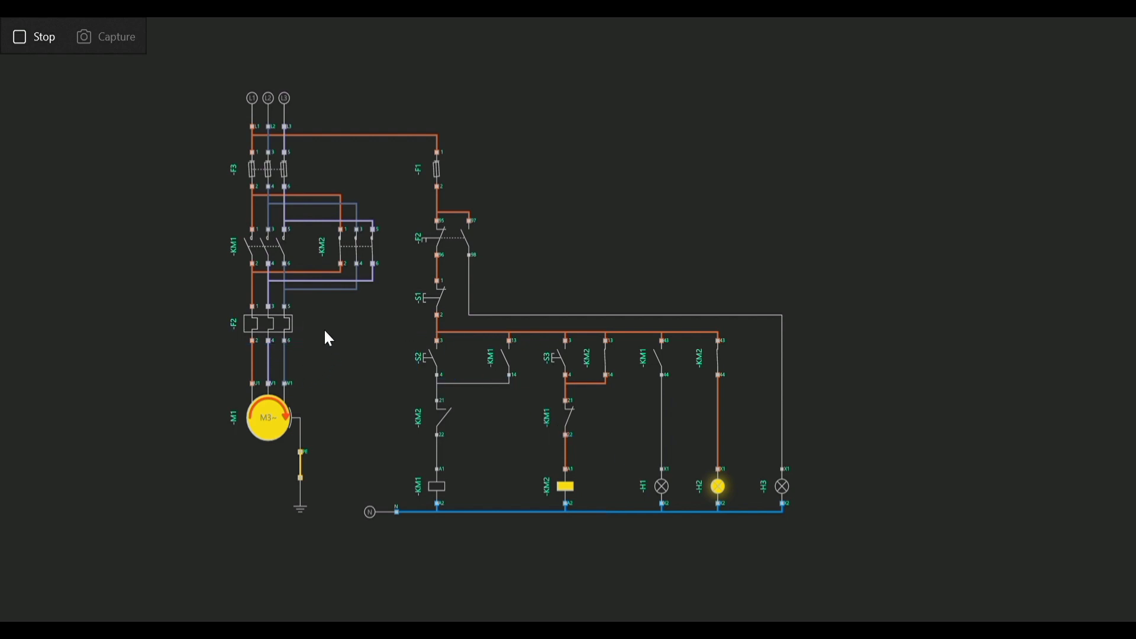
pyautogui.click(268, 330)
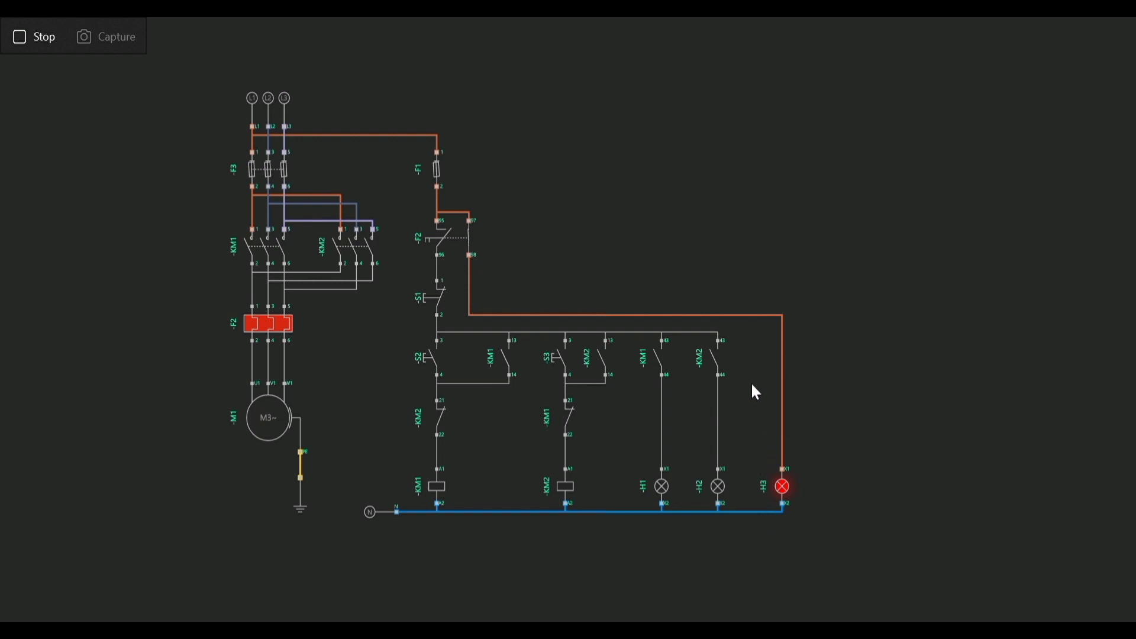
pyautogui.click(279, 326)
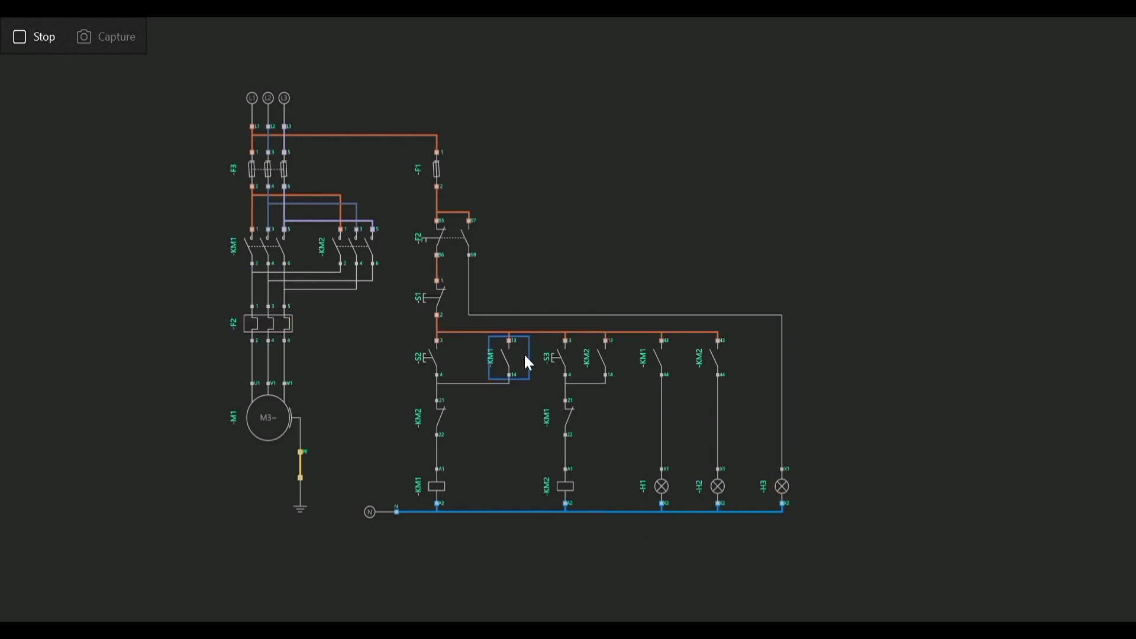
# Test the forward interlock twice: start with S2, actuate S3 while KM1 is energized, and stop the motor with S1.
pyautogui.click(438, 357)
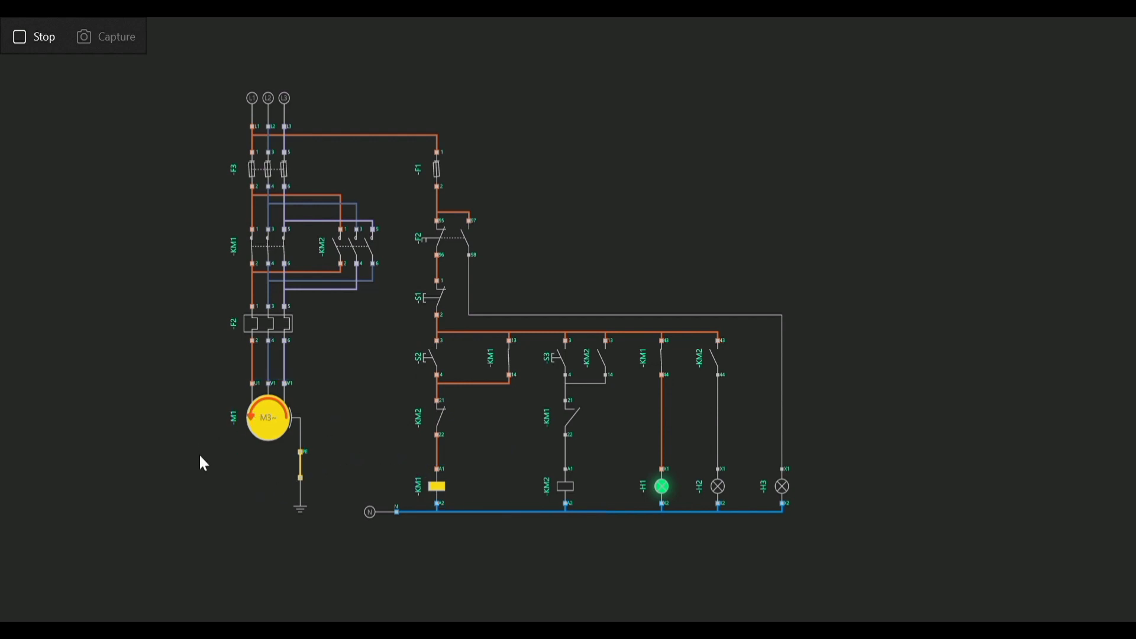
pyautogui.click(554, 358)
pyautogui.click(442, 304)
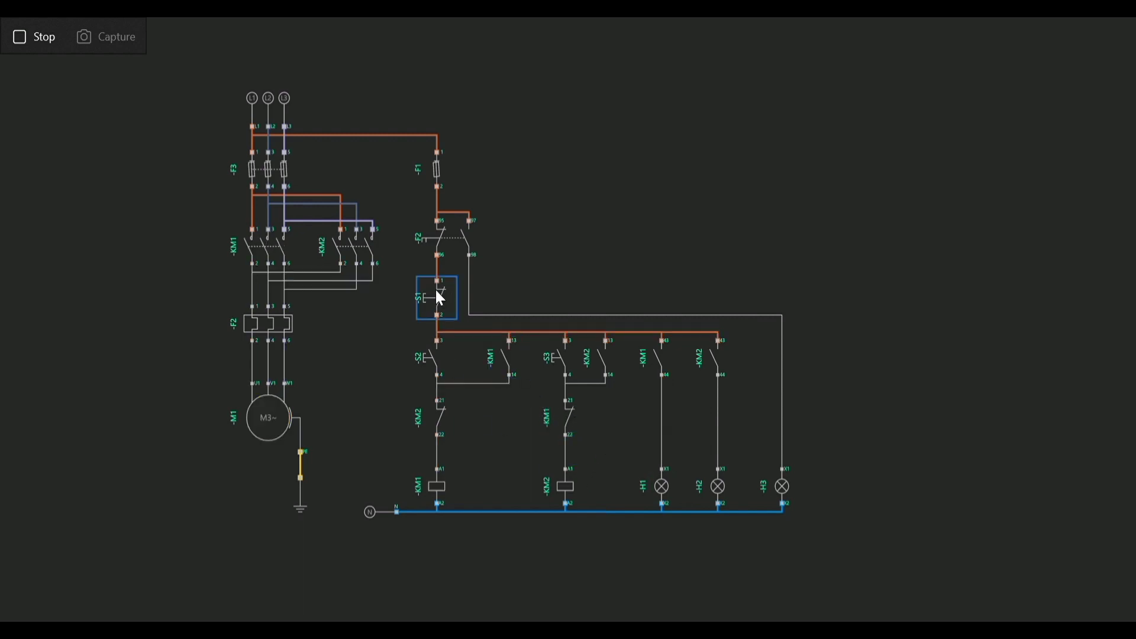
pyautogui.click(432, 367)
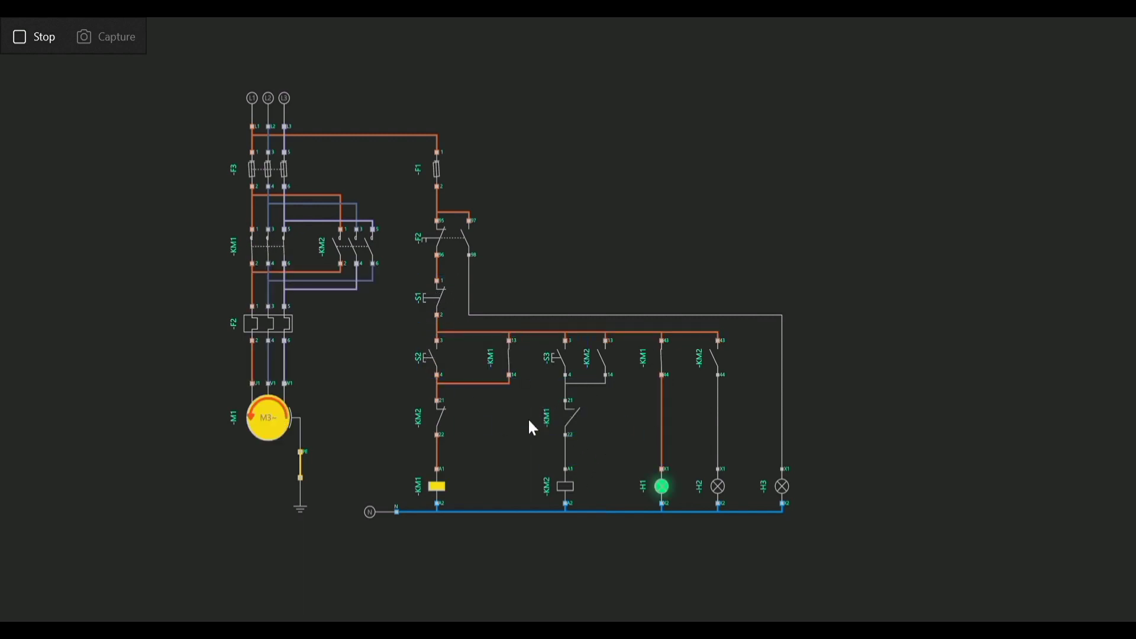
pyautogui.click(558, 351)
pyautogui.moveTo(557, 349)
pyautogui.mouseDown()
pyautogui.moveTo(567, 368)
pyautogui.moveTo(565, 350)
pyautogui.mouseUp()
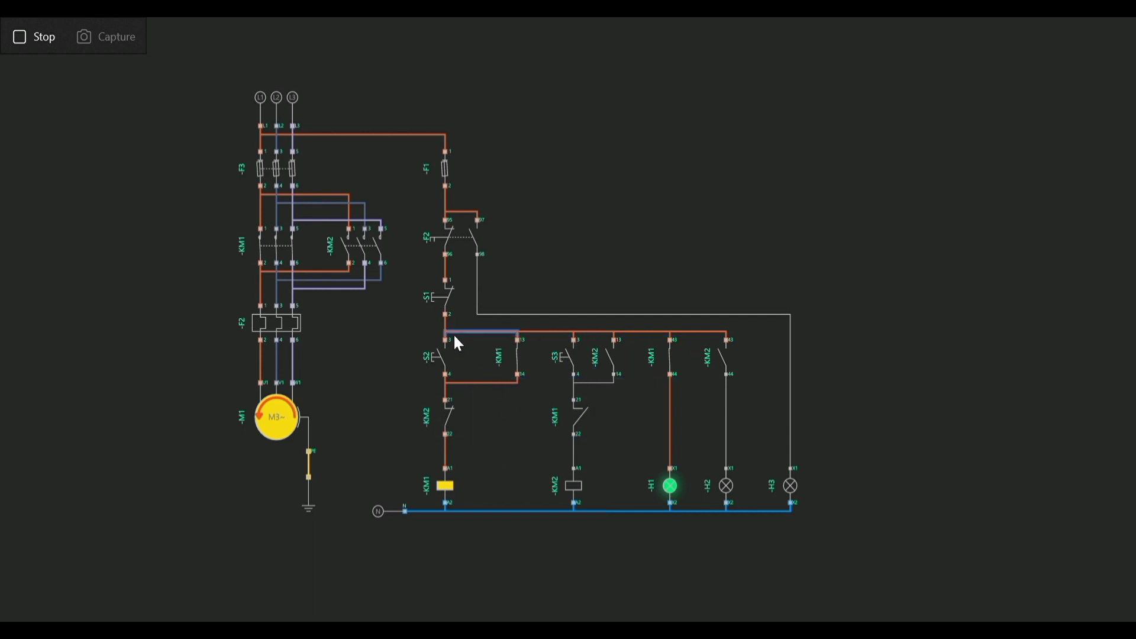
pyautogui.click(451, 303)
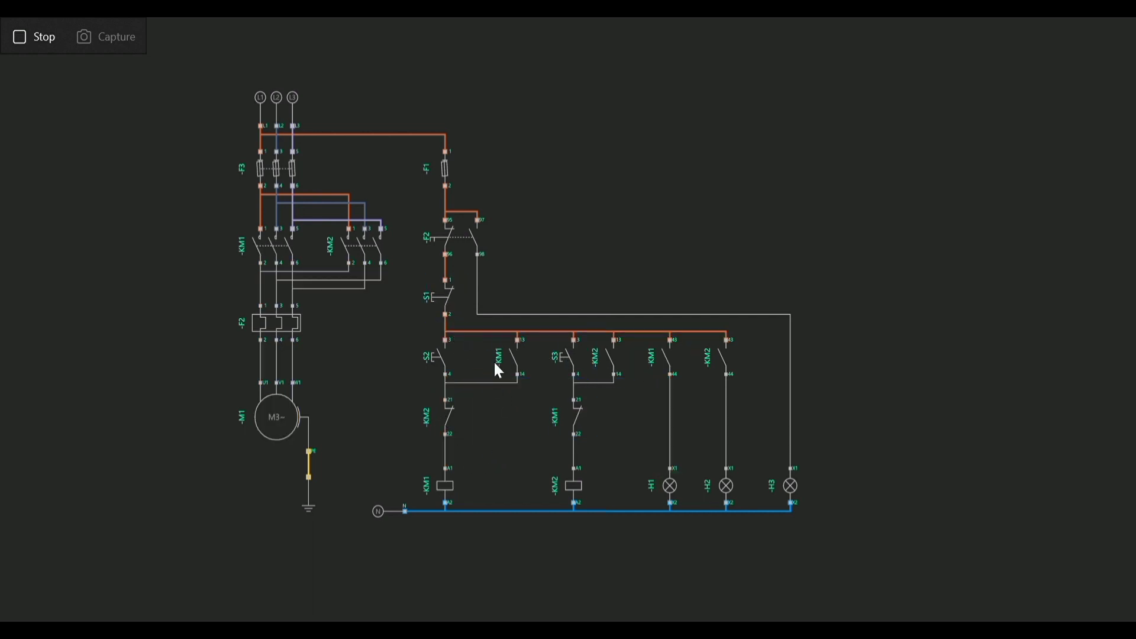
# Test the reverse interlock: start with S3, actuate S2 while KM2 is energized, and stop the motor with S1.
pyautogui.click(571, 366)
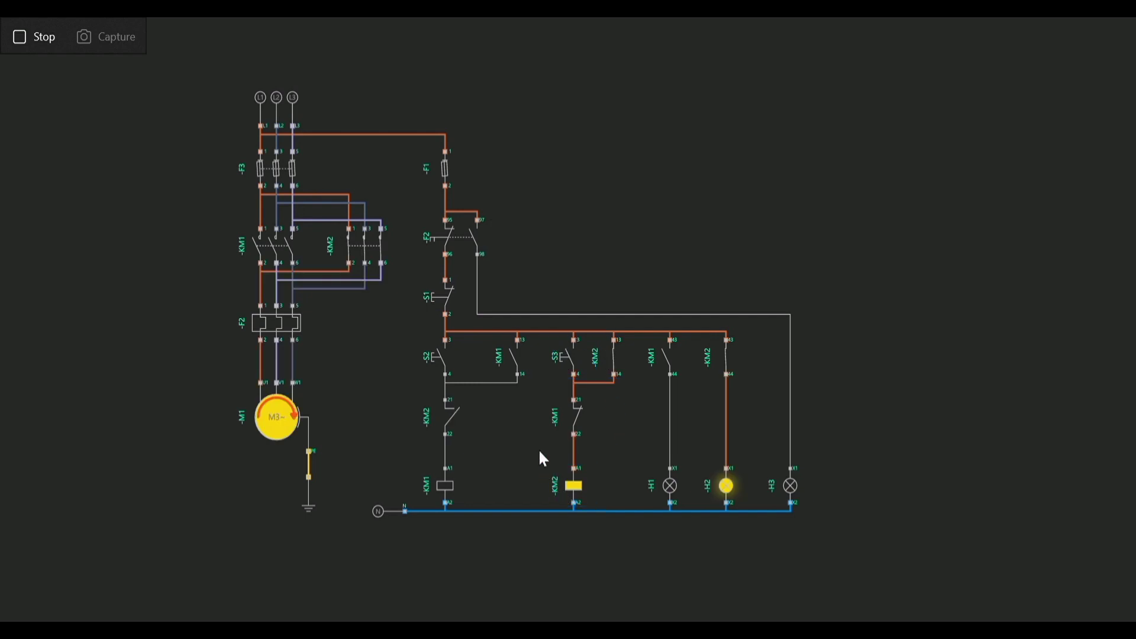
pyautogui.click(437, 356)
pyautogui.click(446, 306)
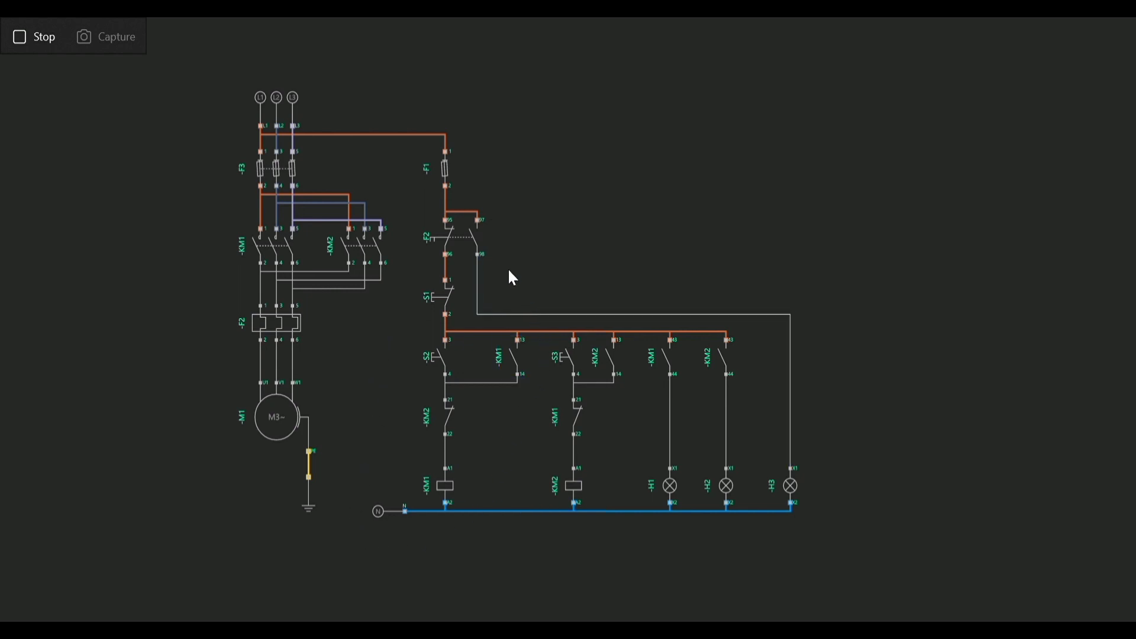
# Open the control fuse F1 and the three-pole fuse F3, and end the circuit simulation.
pyautogui.click(448, 175)
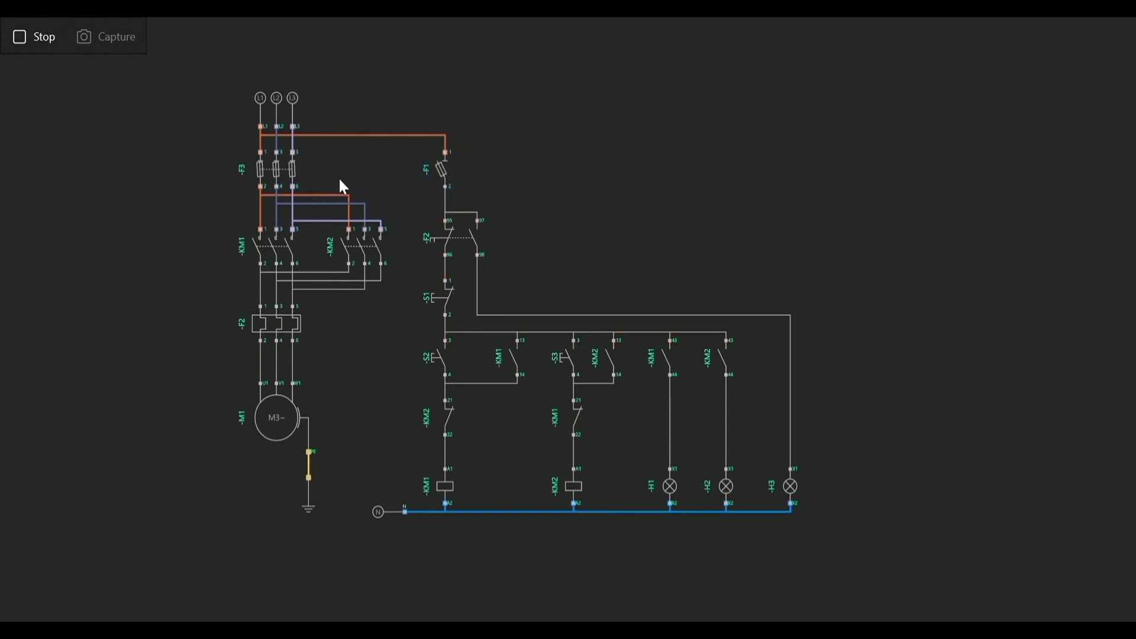
pyautogui.click(297, 170)
pyautogui.moveTo(298, 170); pyautogui.dragTo(296, 178)
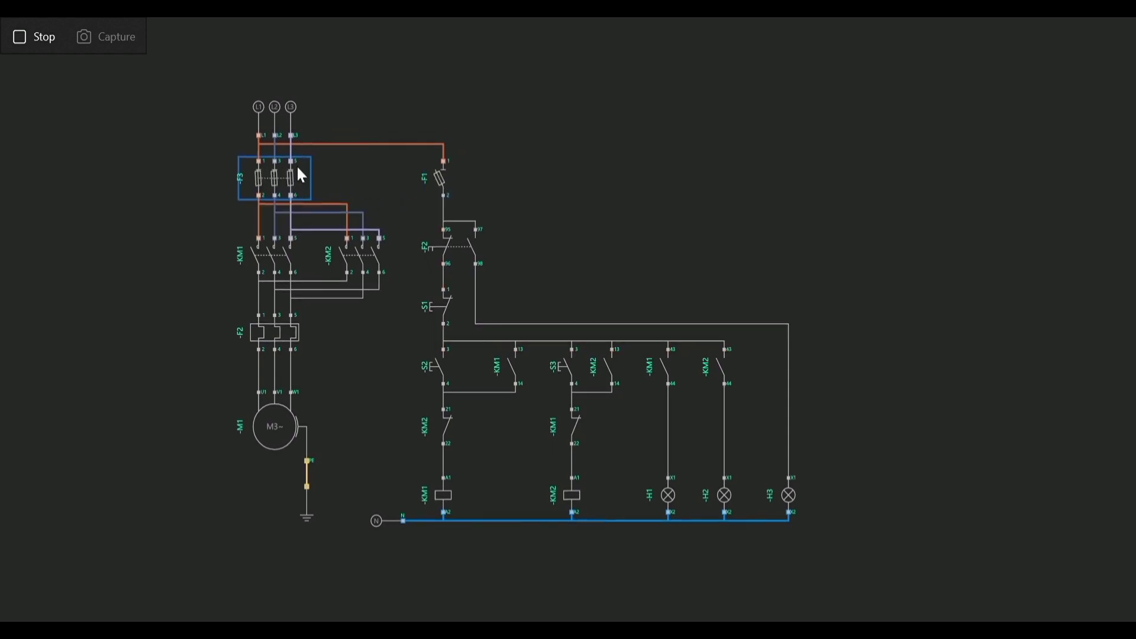
pyautogui.click(254, 176)
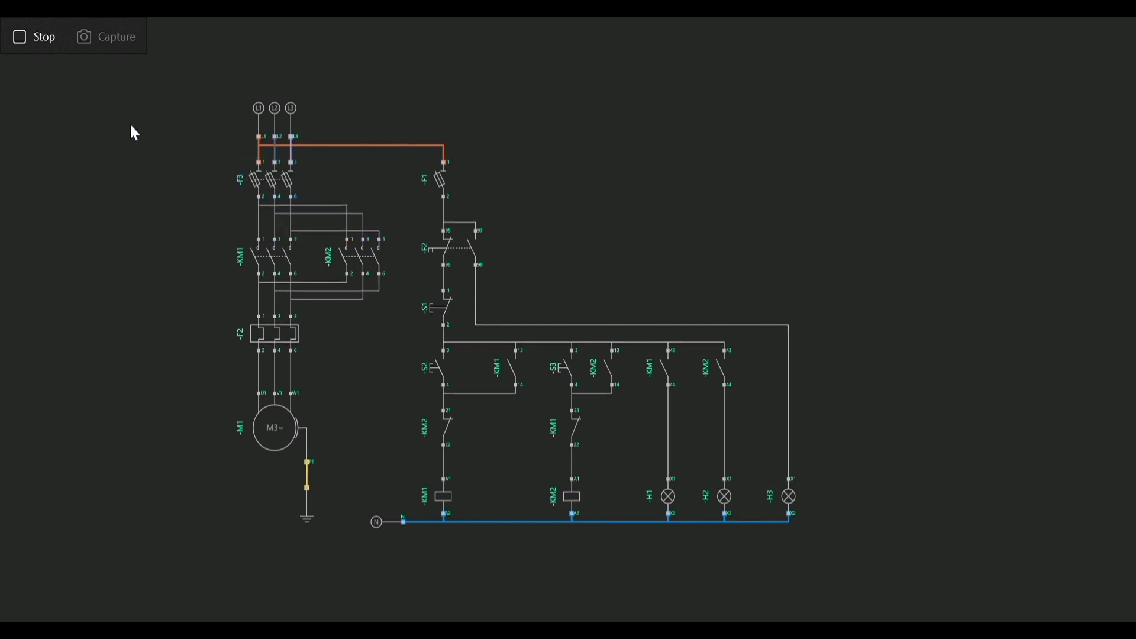
pyautogui.click(32, 39)
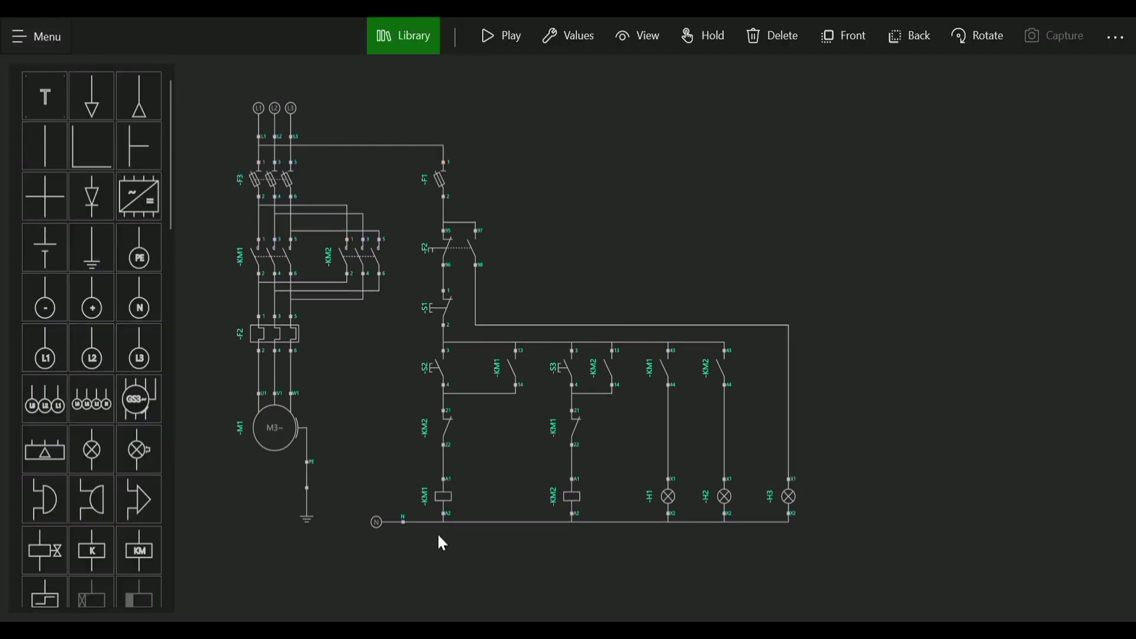